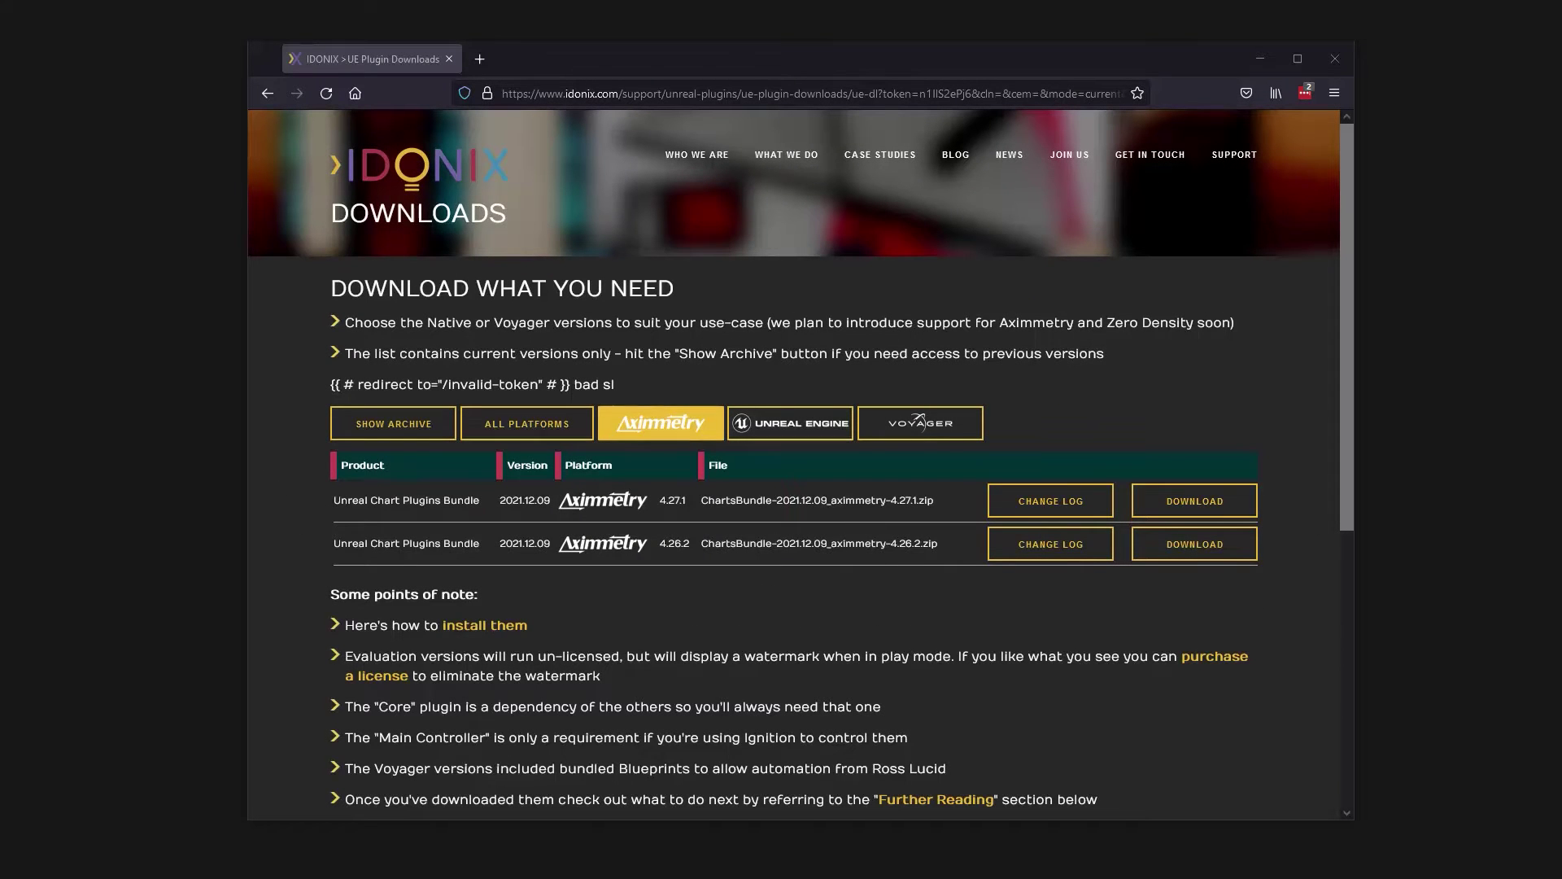
# - Switch from the Idonix downloads to the Unreal Editor listing the installed Idonix chart actors
pyautogui.hotkey('alt', 'Tab')
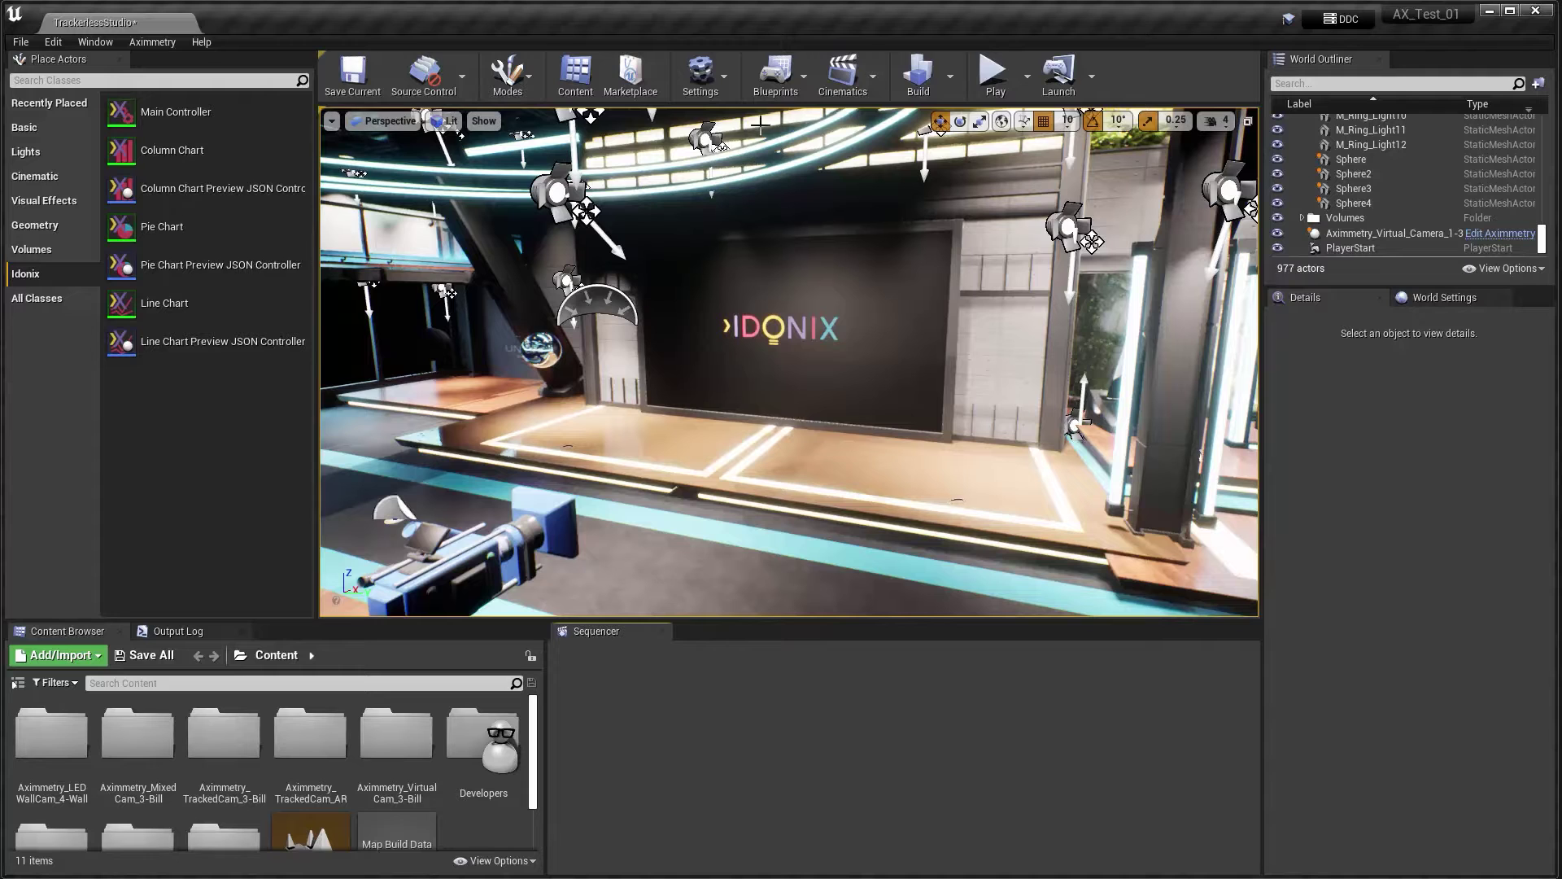
pyautogui.click(700, 75)
pyautogui.click(742, 160)
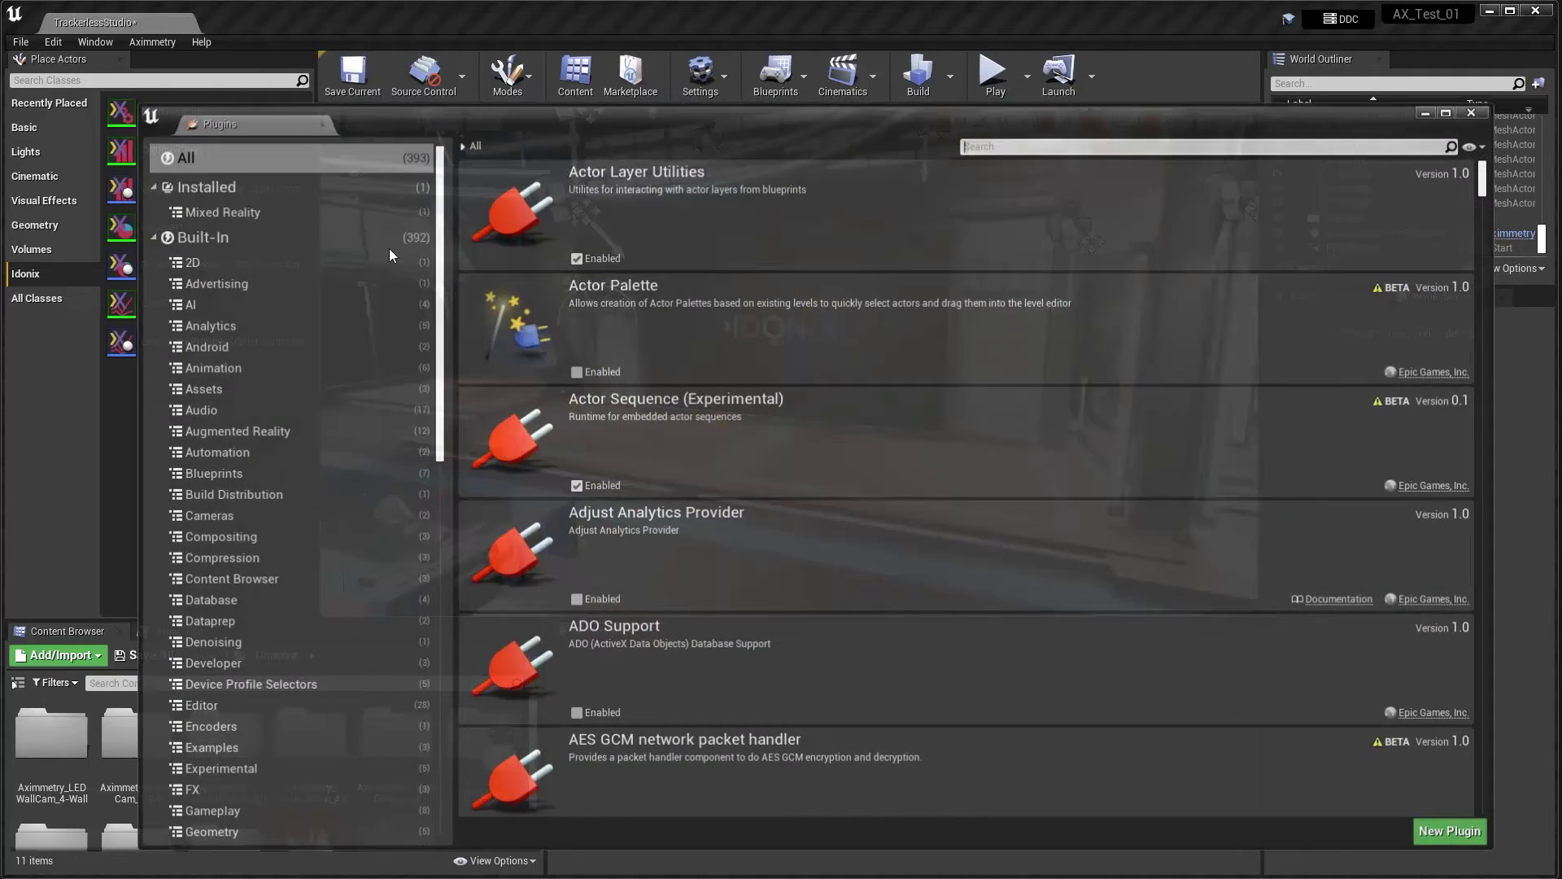
pyautogui.scroll(-5, 311, 389)
pyautogui.click(232, 620)
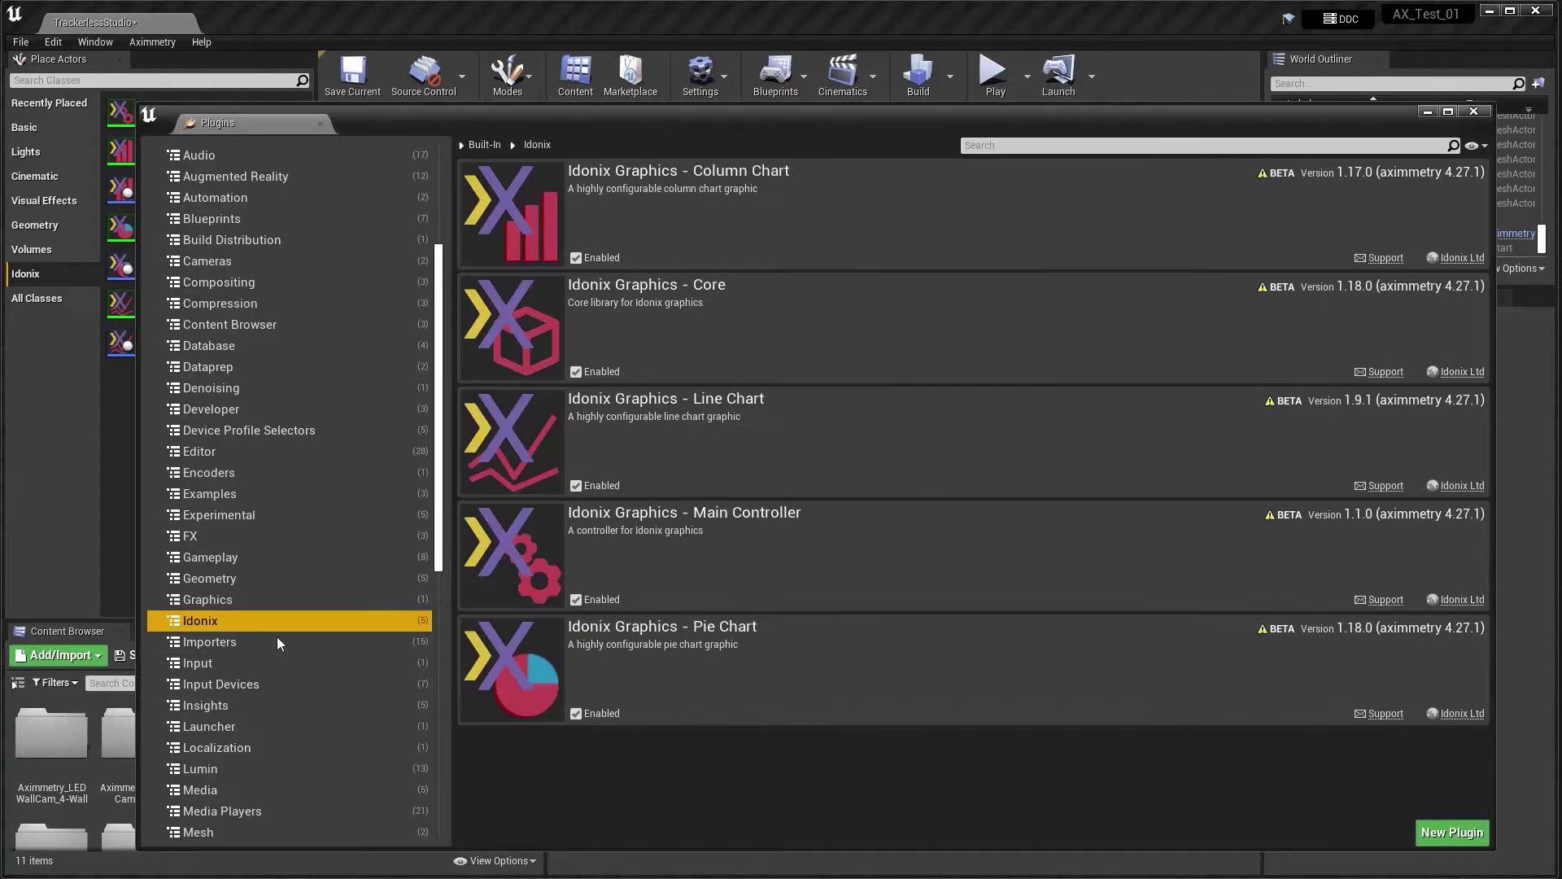
pyautogui.click(992, 768)
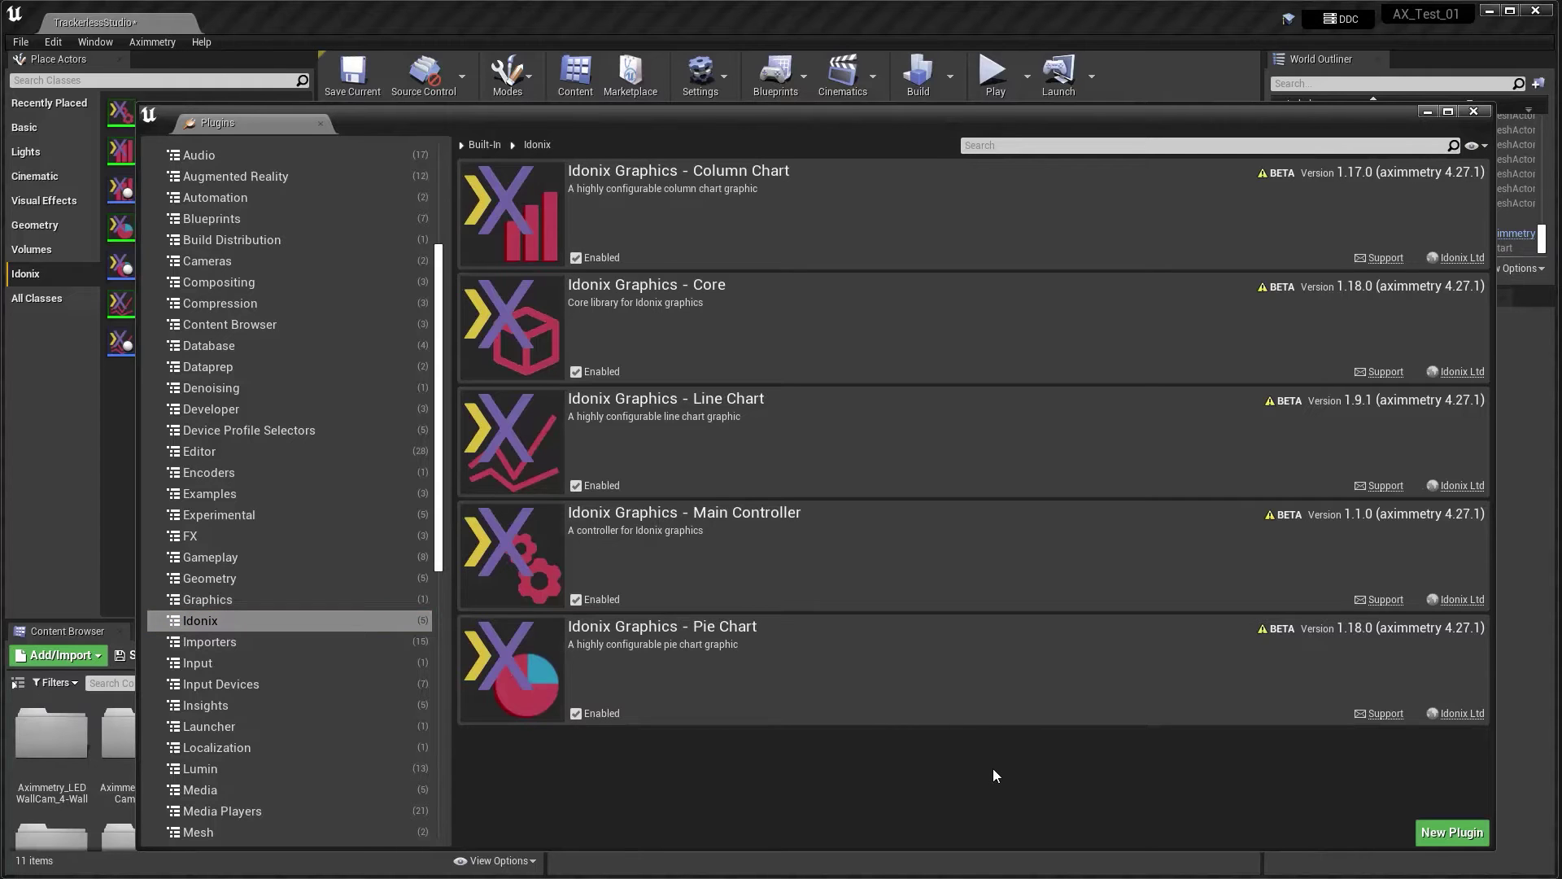
pyautogui.click(1474, 112)
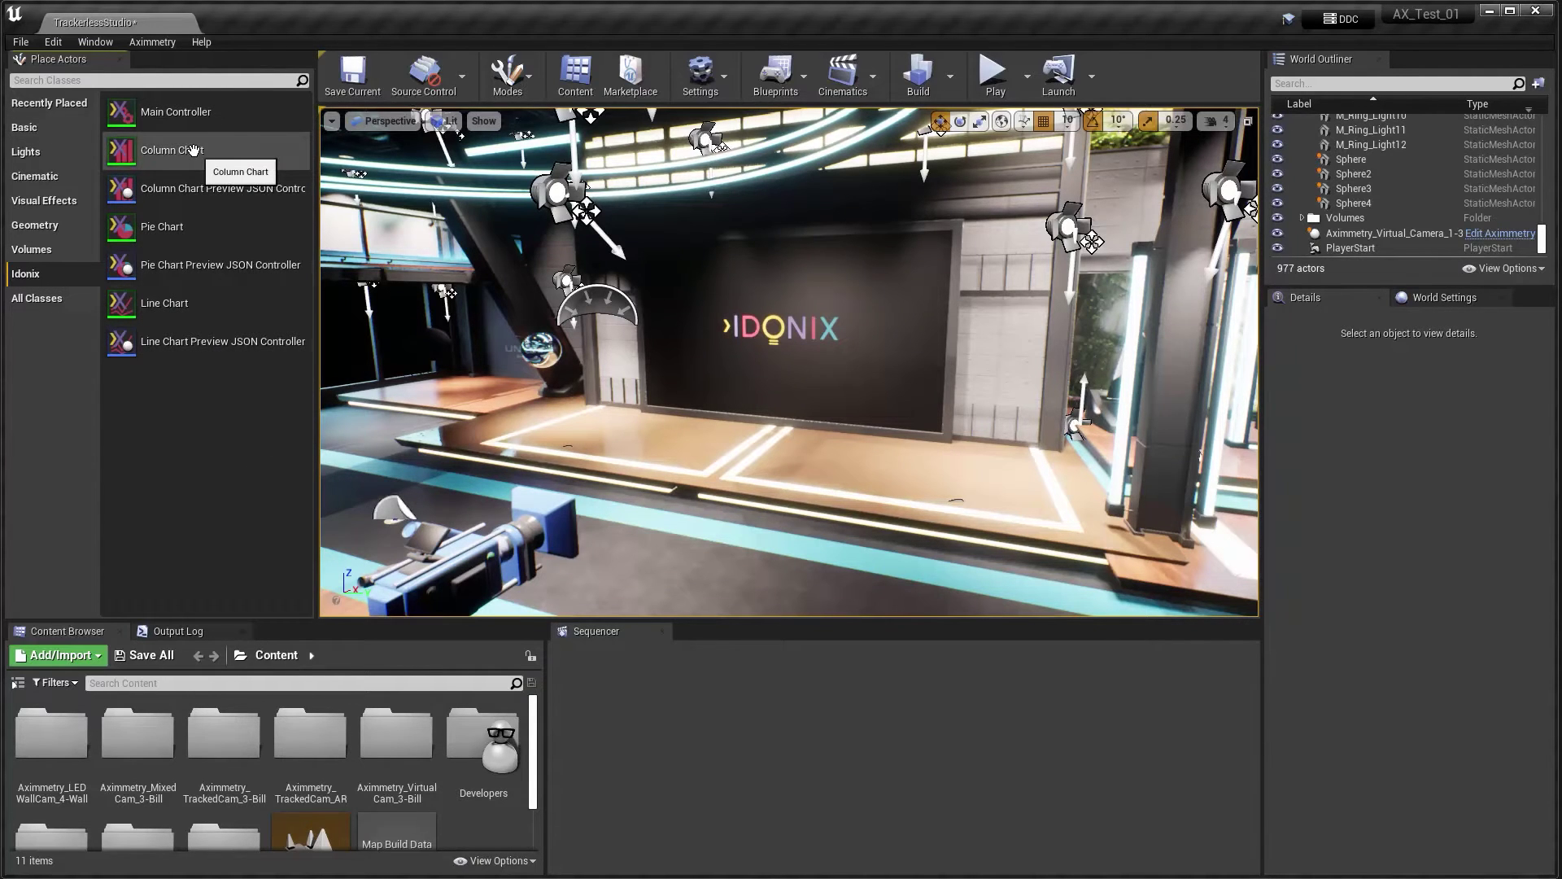
# - Drag an Idonix Column Chart from Place Actors onto the stage, creating IX_ColumnChart13
pyautogui.moveTo(193, 149); pyautogui.dragTo(863, 470)
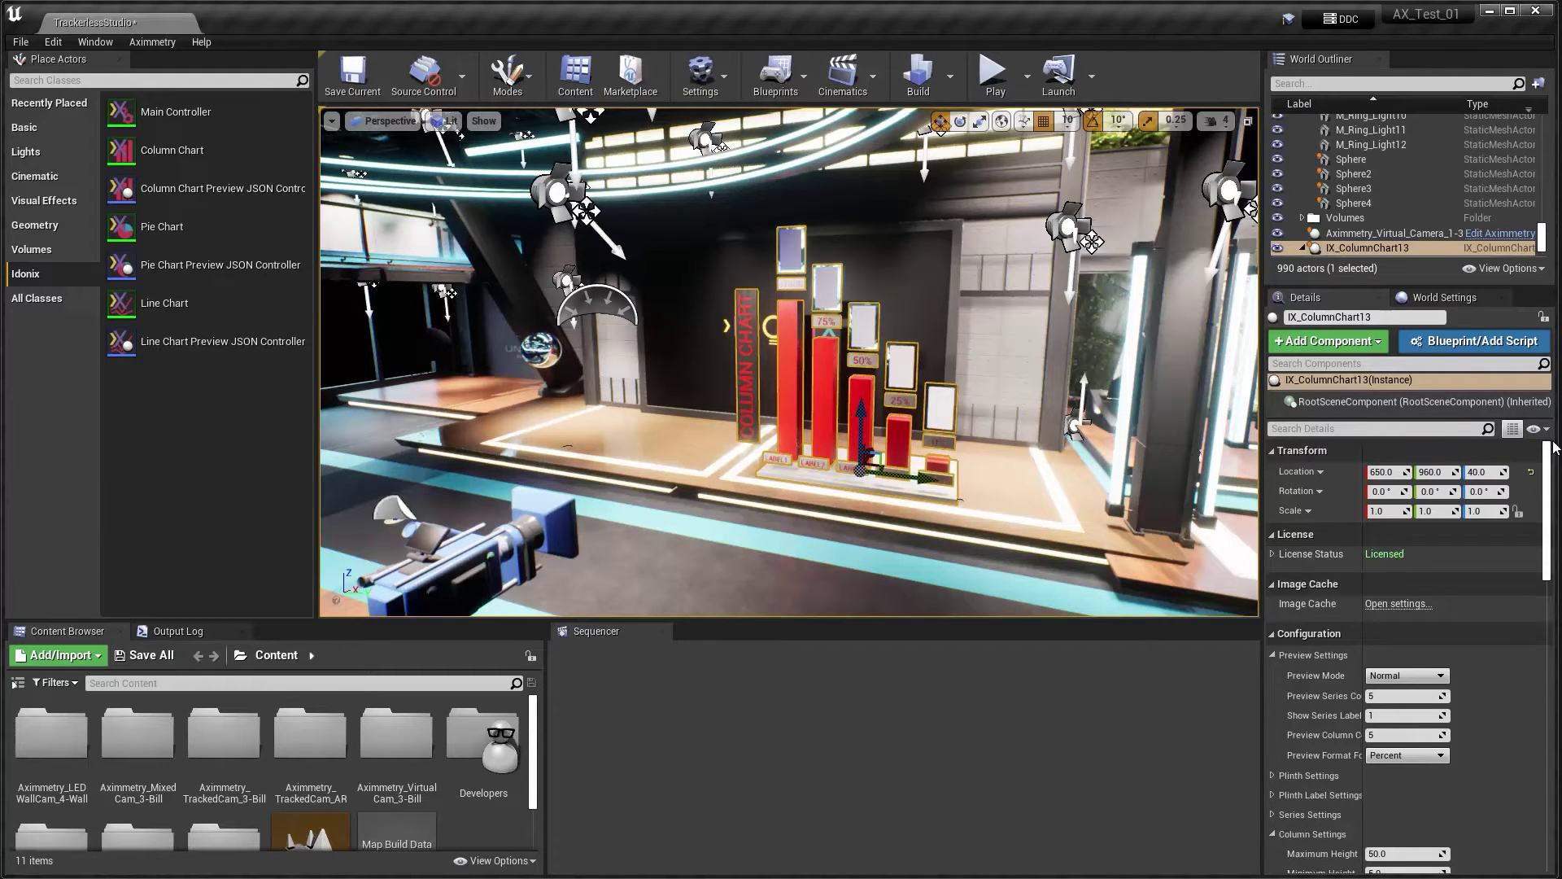
# - Open the Level Blueprint and drop an IX_ColumnChart13 reference node beside Event BeginPlay
pyautogui.click(775, 75)
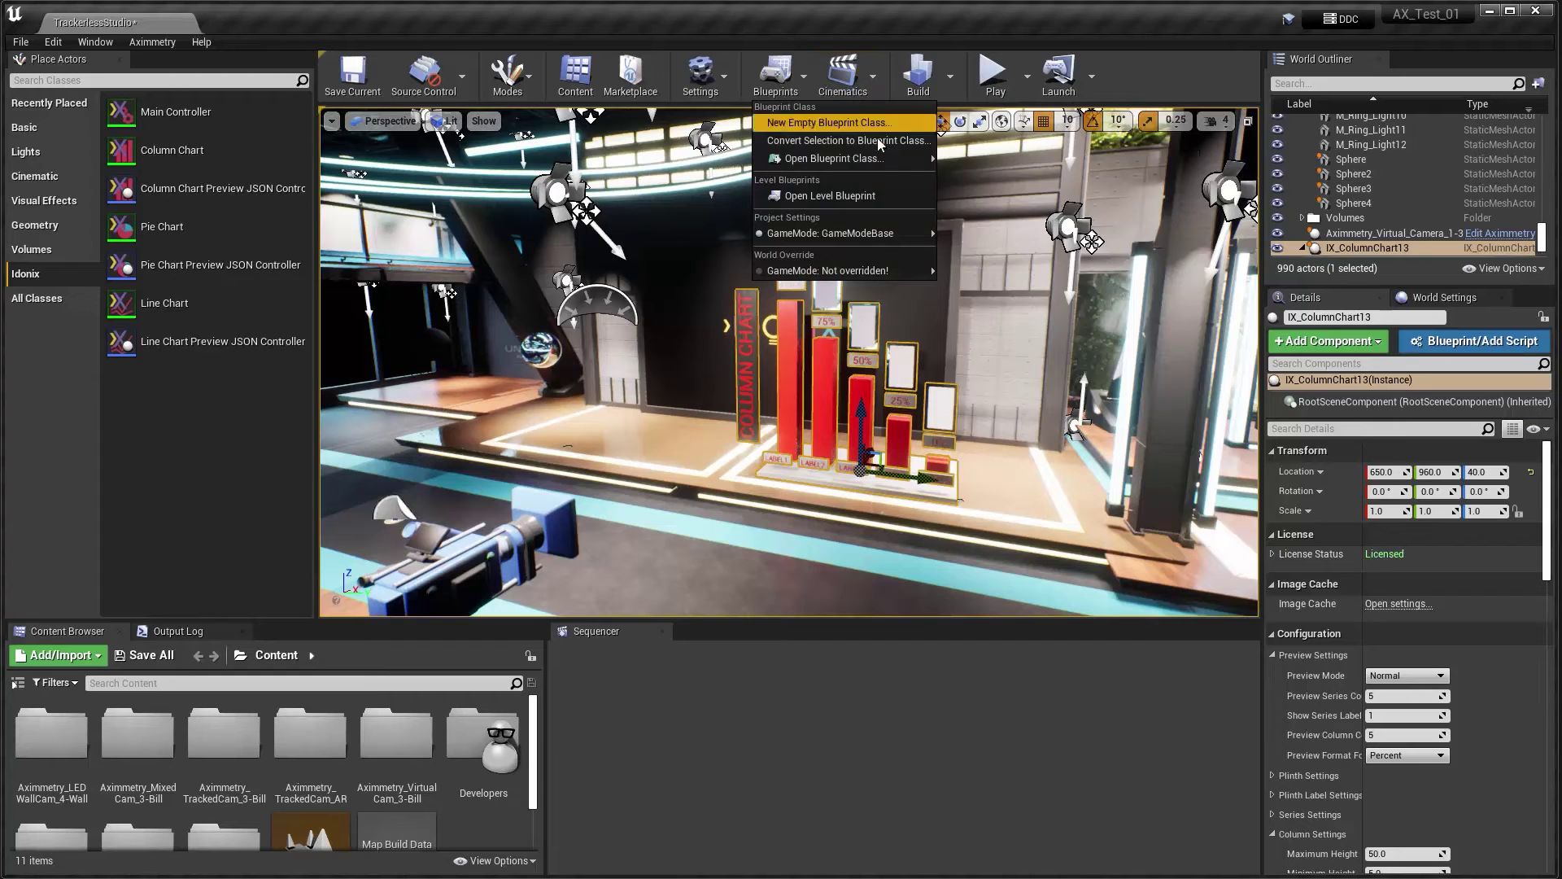
pyautogui.click(825, 197)
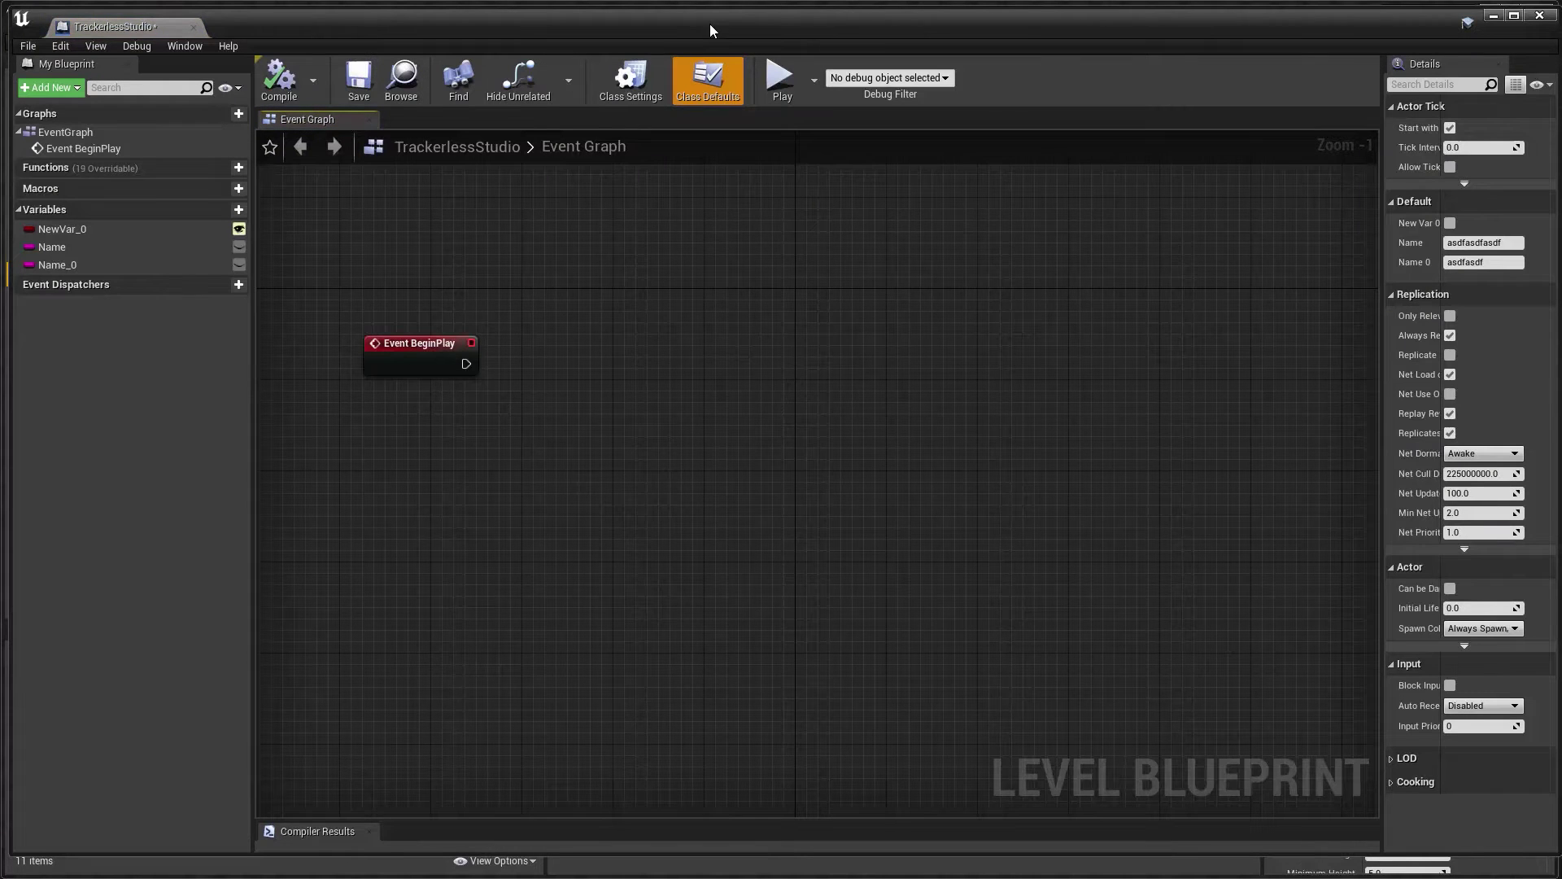
pyautogui.moveTo(696, 9); pyautogui.dragTo(725, 283)
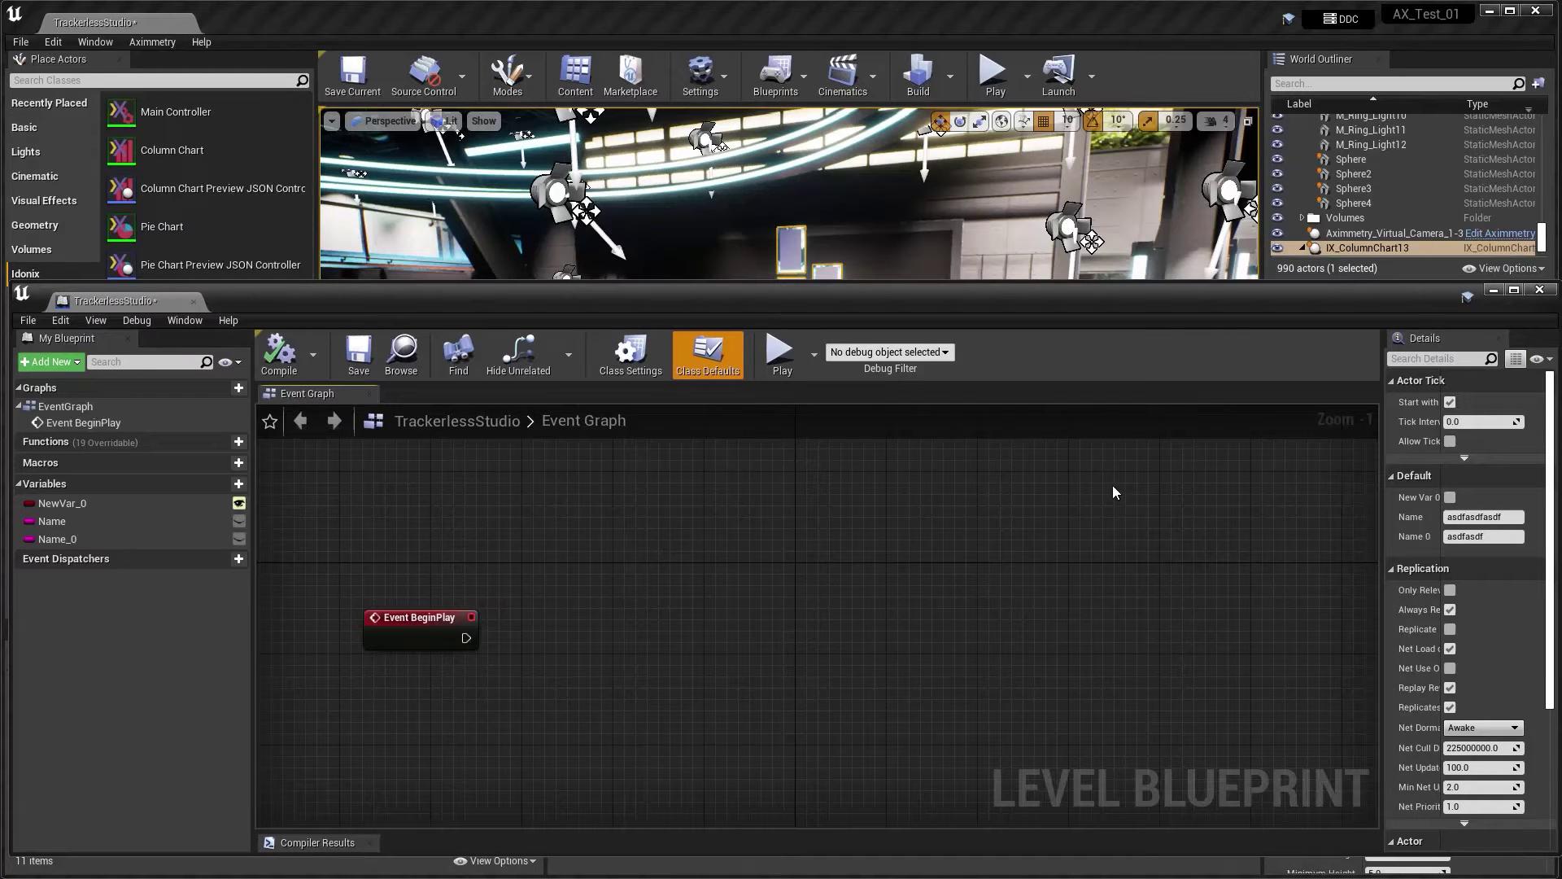
pyautogui.moveTo(1367, 248); pyautogui.dragTo(465, 734)
pyautogui.moveTo(700, 285); pyautogui.dragTo(695, 1)
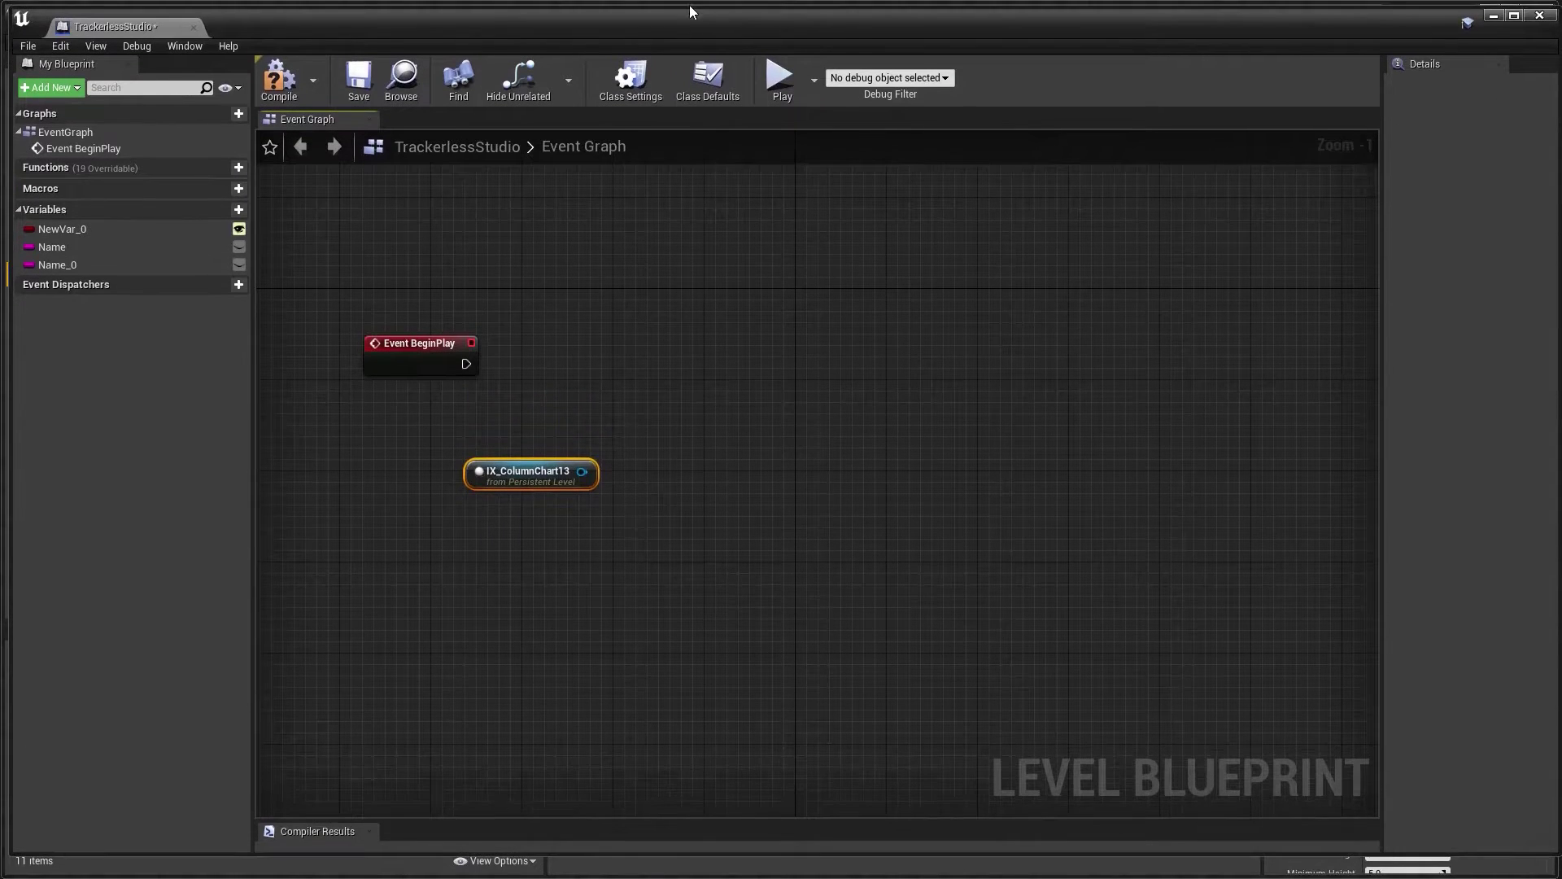
pyautogui.click(697, 470)
pyautogui.moveTo(545, 472); pyautogui.dragTo(498, 517)
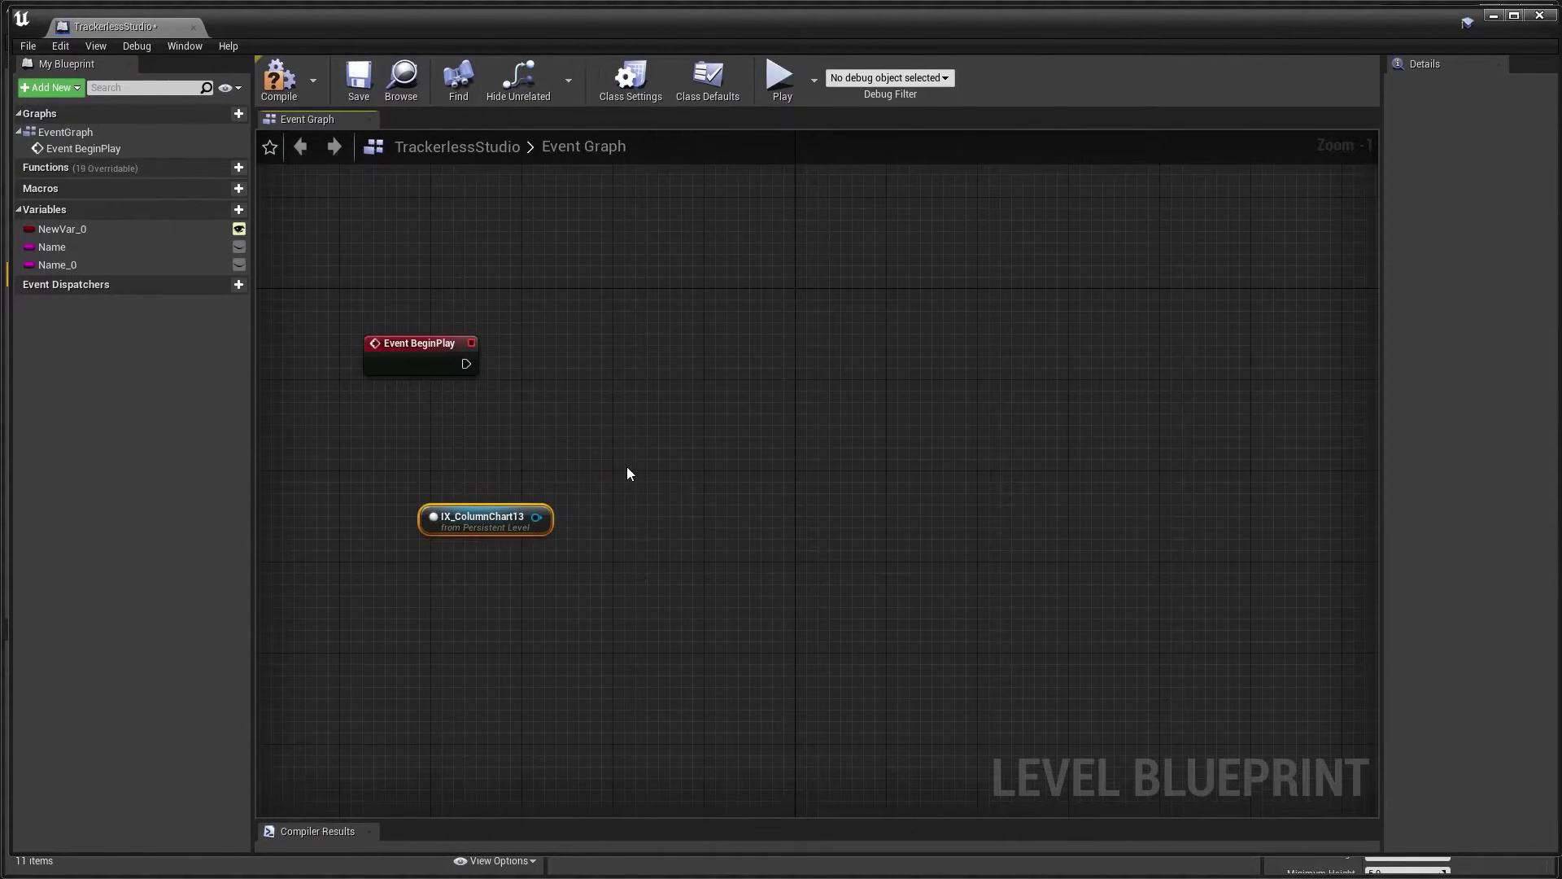
pyautogui.click(573, 509)
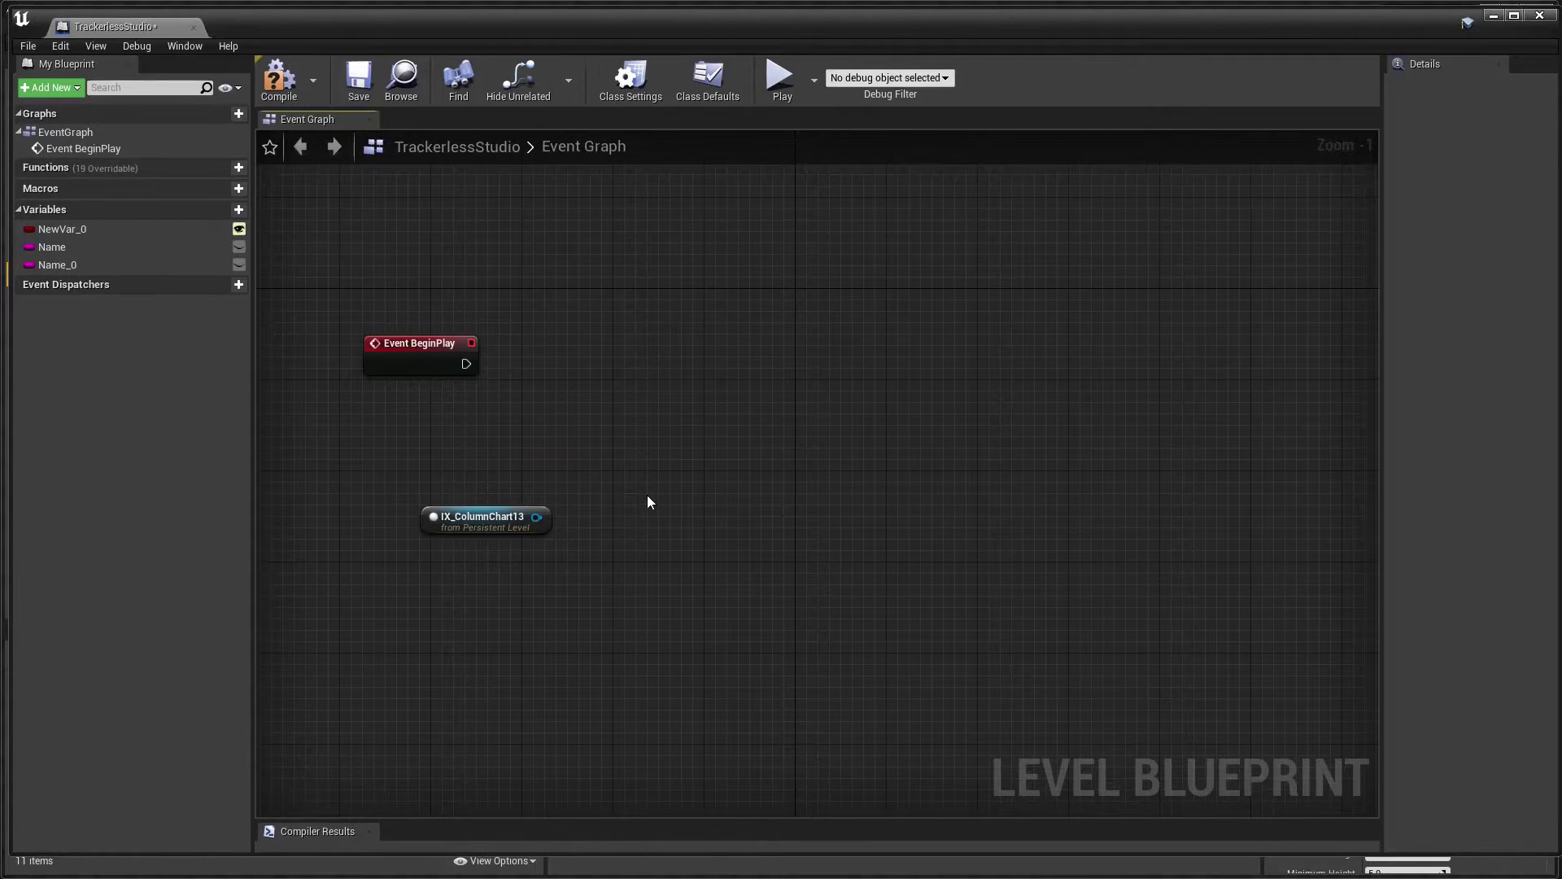
# - Add an Animate to State from JSON node driven by the IX_ColumnChart13 reference
pyautogui.moveTo(536, 516); pyautogui.dragTo(597, 549)
pyautogui.write('animate ')
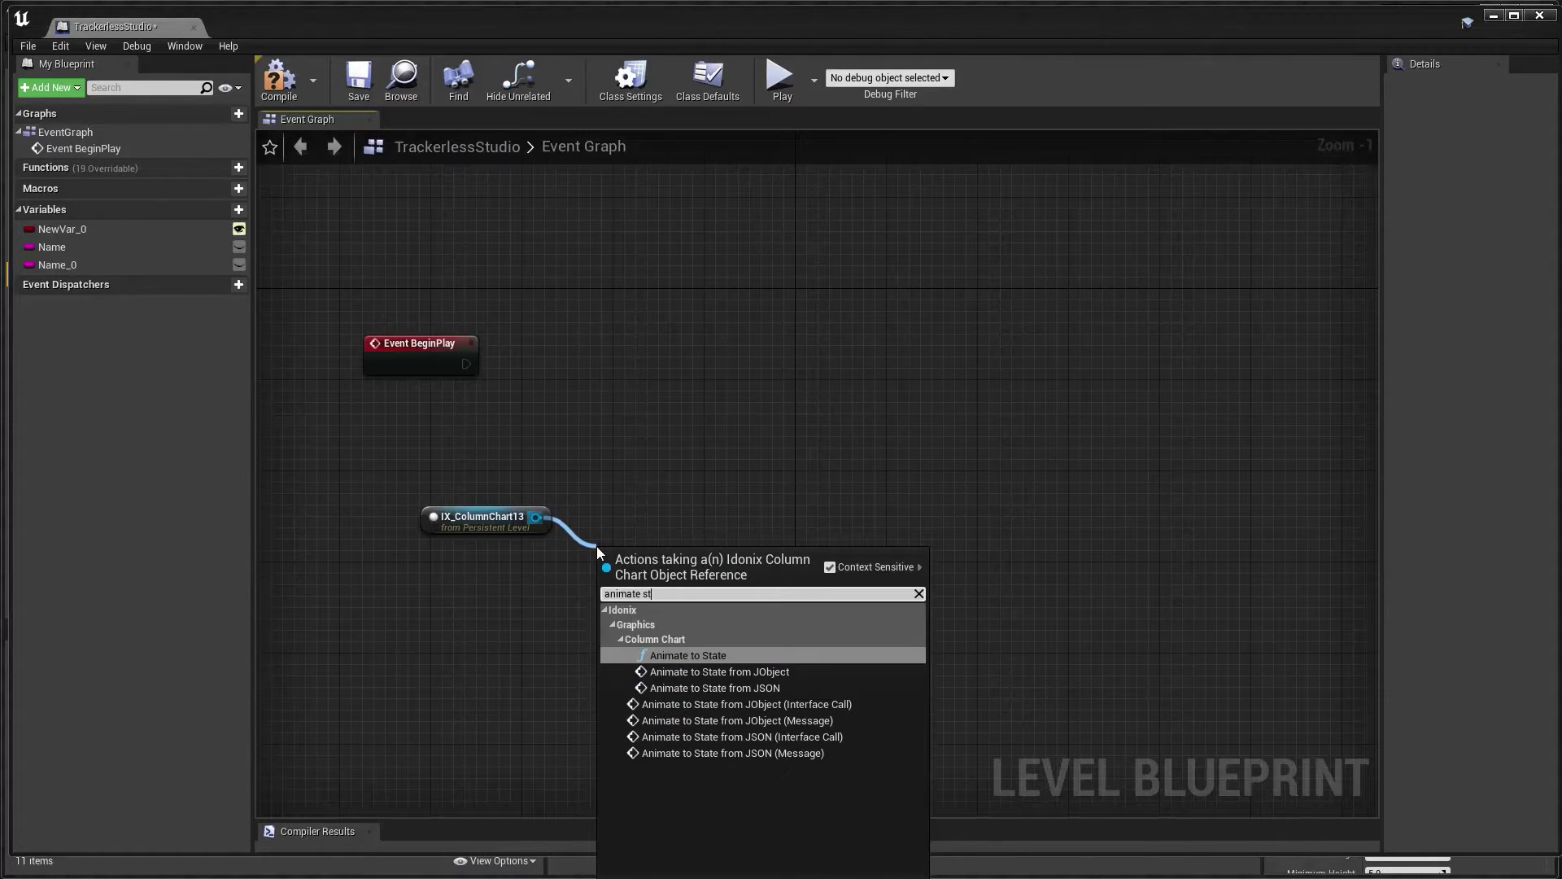
pyautogui.write('to state')
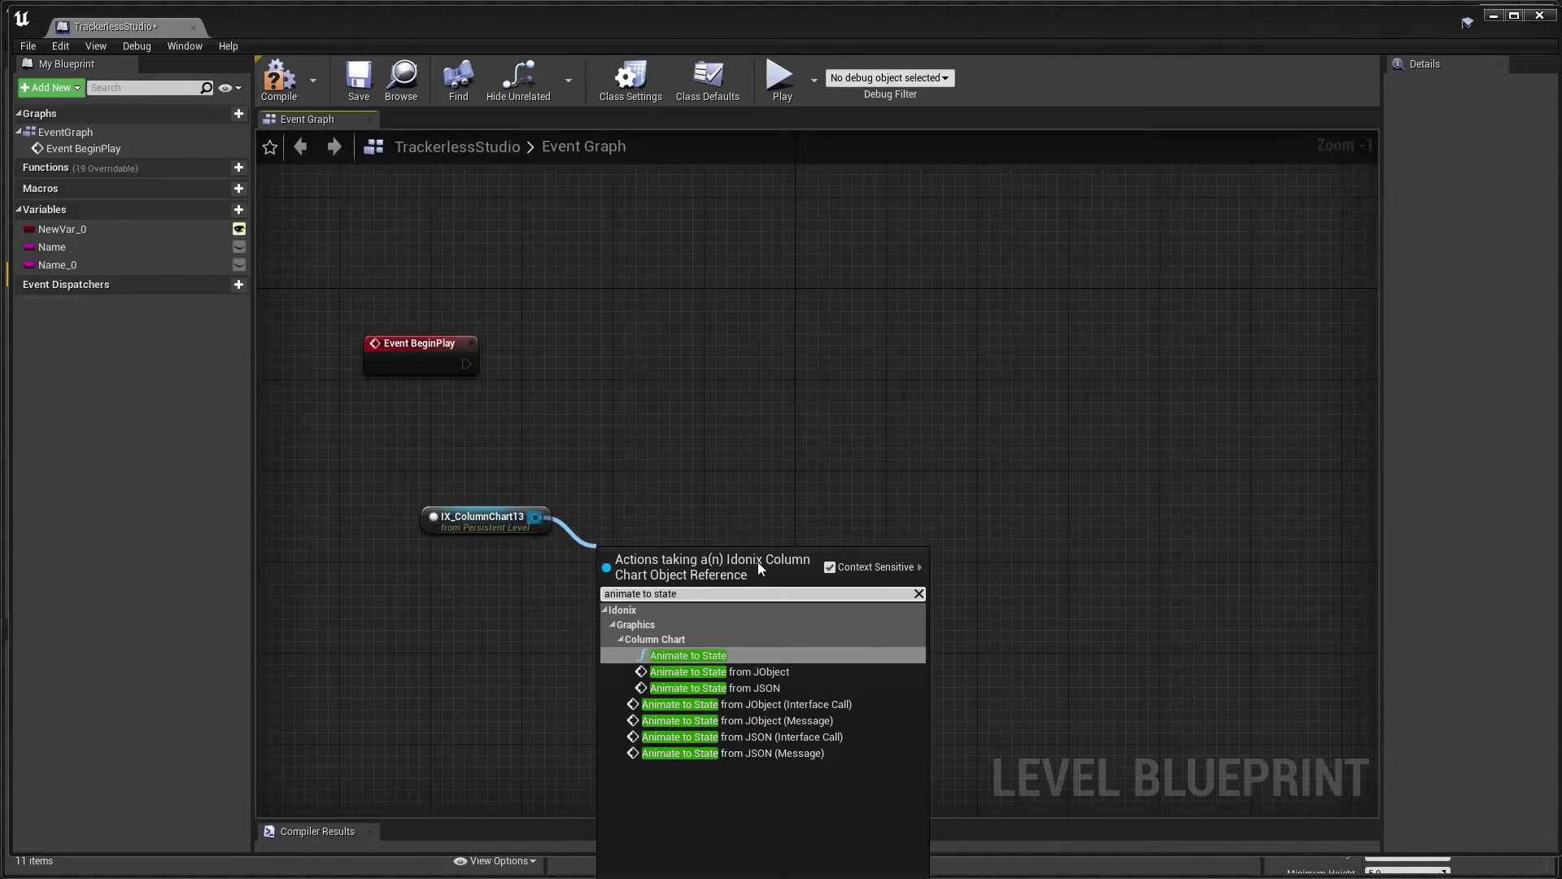
pyautogui.click(708, 687)
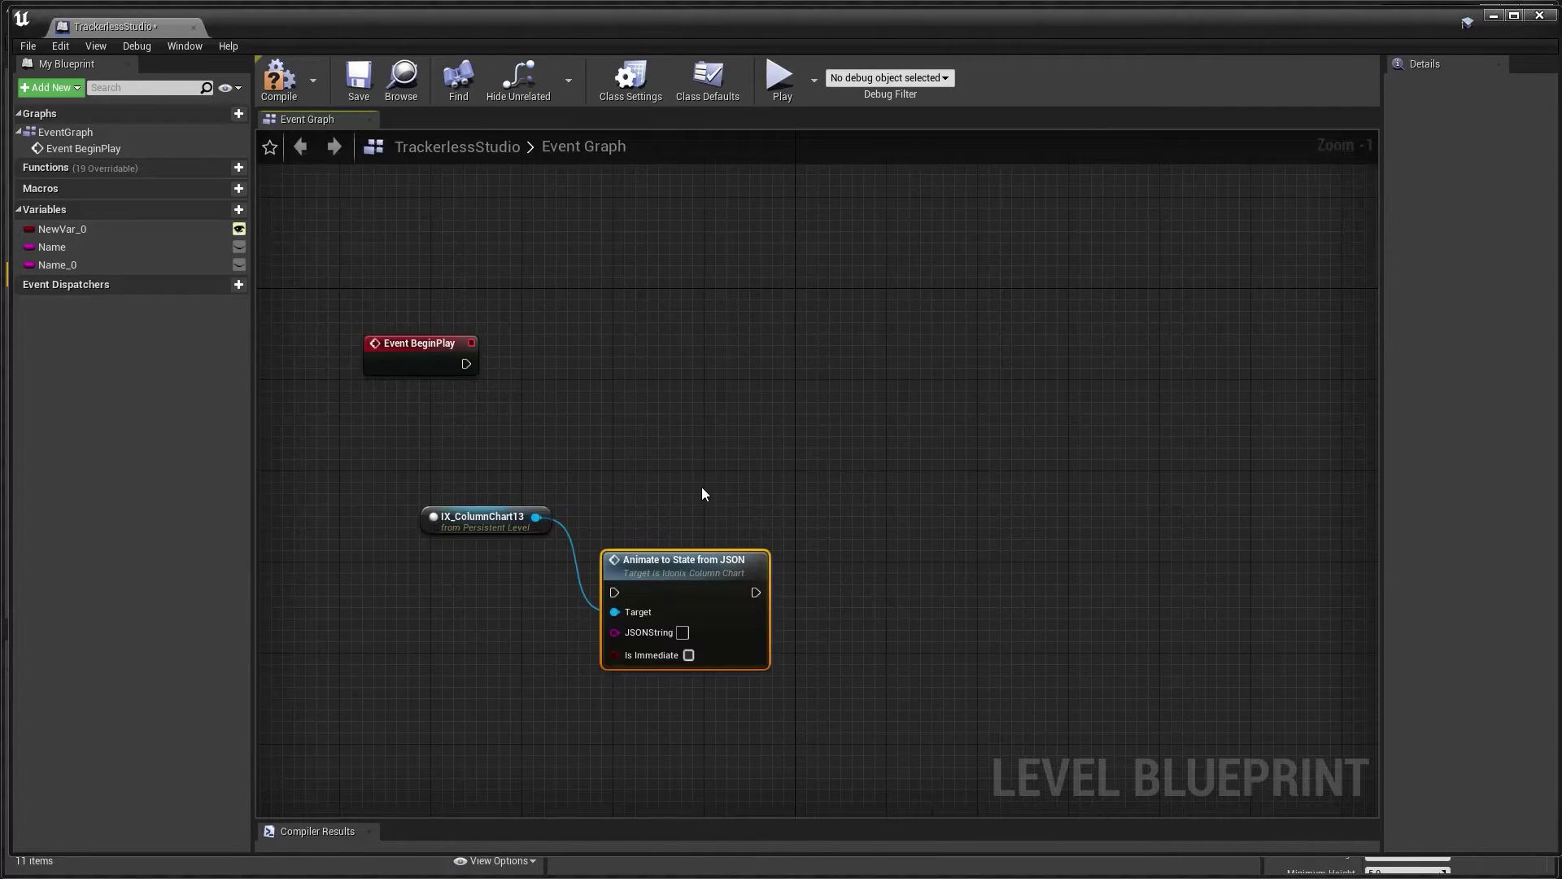
pyautogui.moveTo(666, 564); pyautogui.dragTo(487, 553)
pyautogui.click(590, 506)
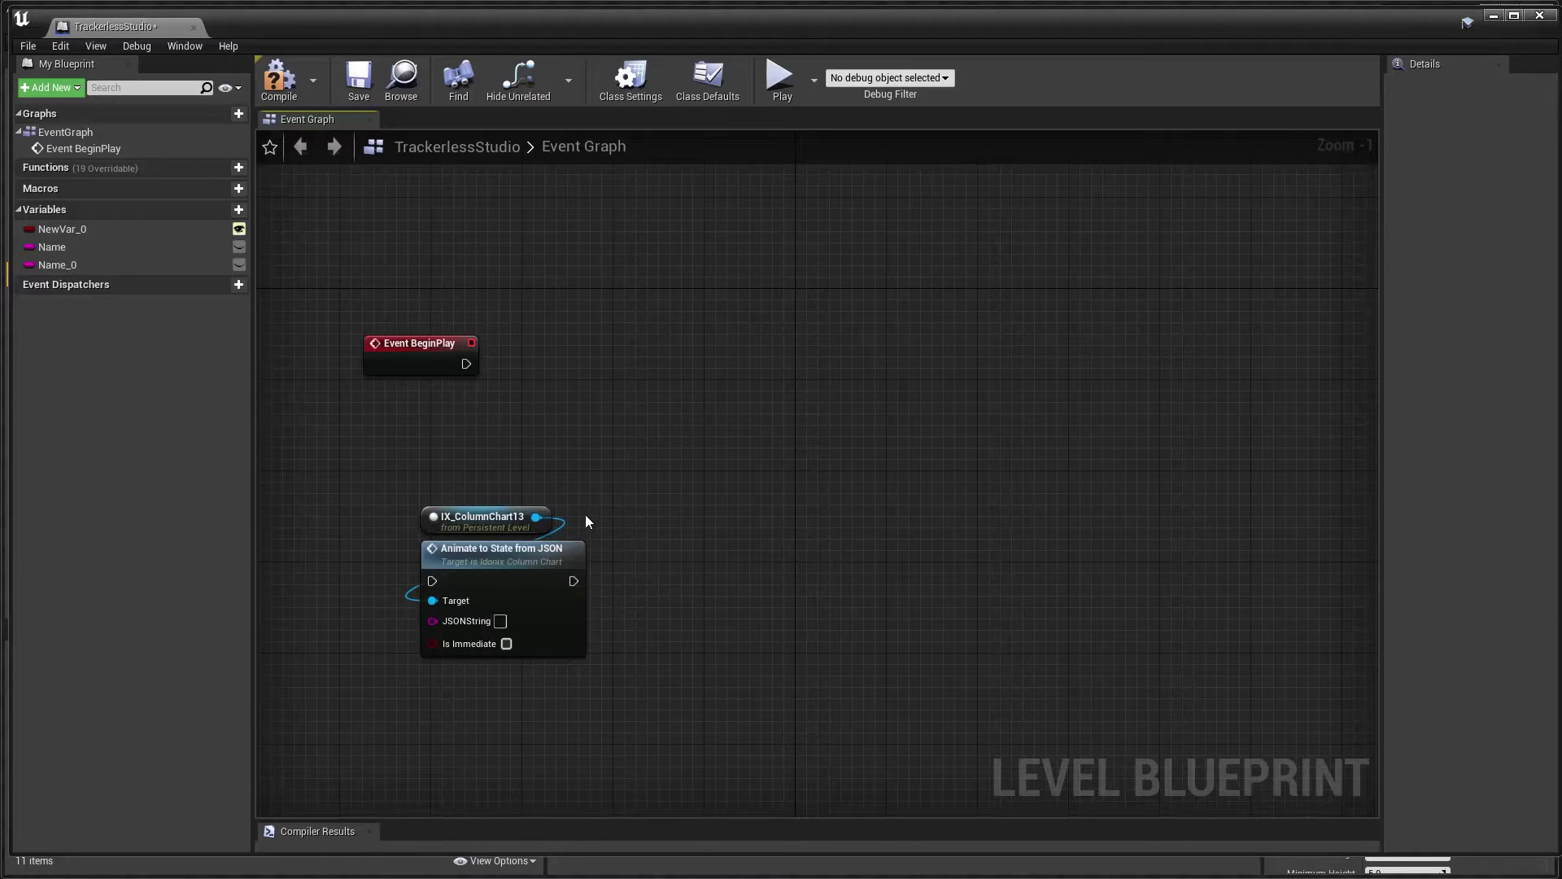
# - Duplicate the chart reference and attach an Animate Out node to the copy
pyautogui.click(484, 517)
pyautogui.hotkey('ctrl', 'c')
pyautogui.hotkey('ctrl', 'v')
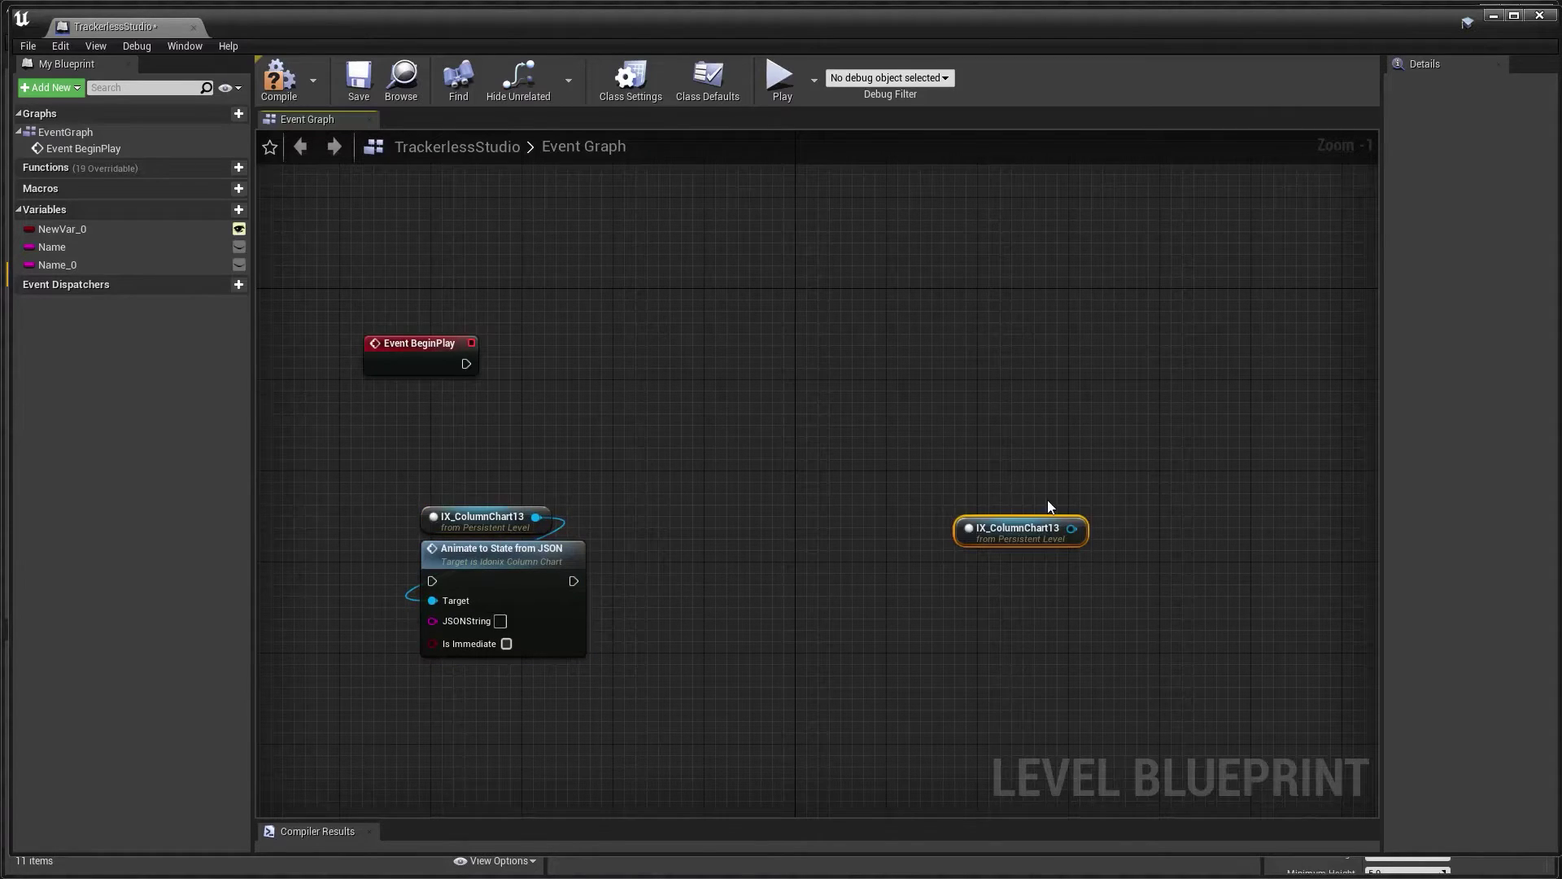
pyautogui.moveTo(1075, 529); pyautogui.dragTo(1115, 560)
pyautogui.write('ani')
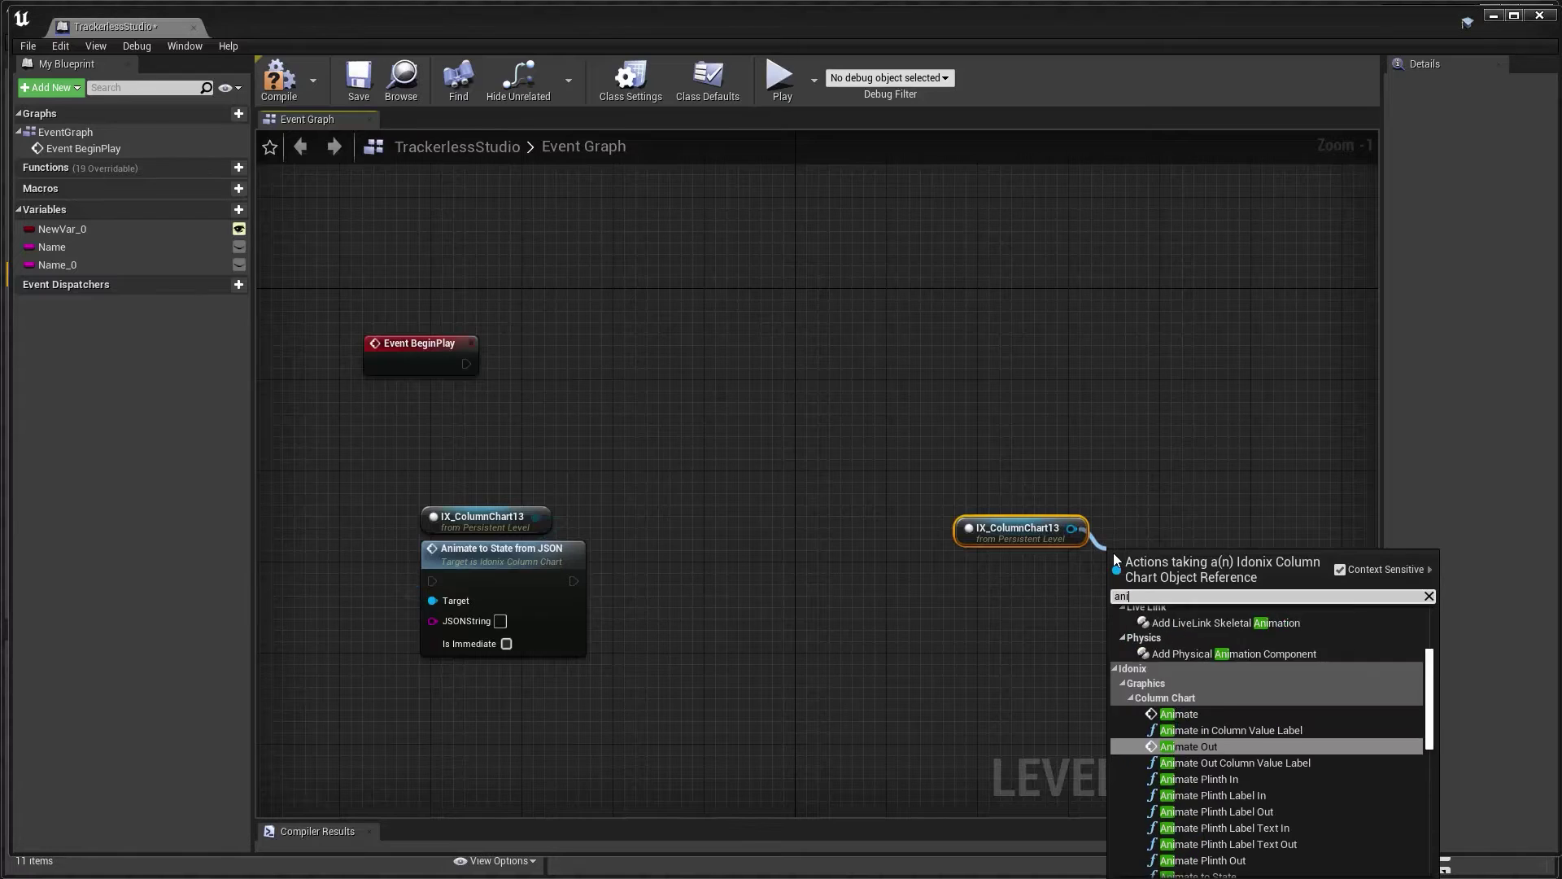
pyautogui.write('mate out')
pyautogui.press('Return')
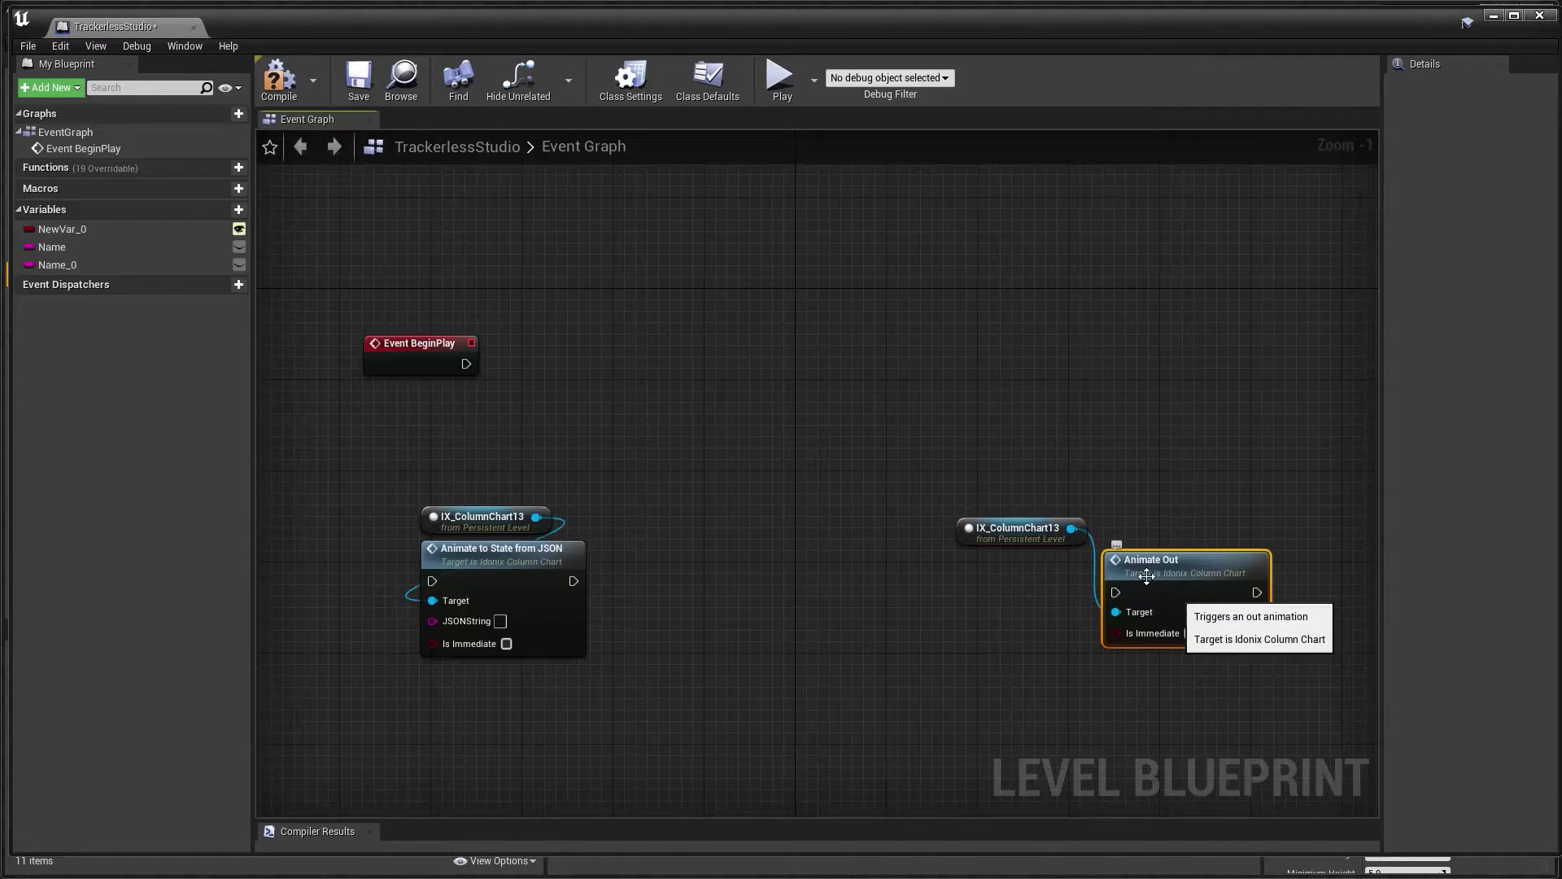
pyautogui.moveTo(1092, 612); pyautogui.dragTo(992, 579)
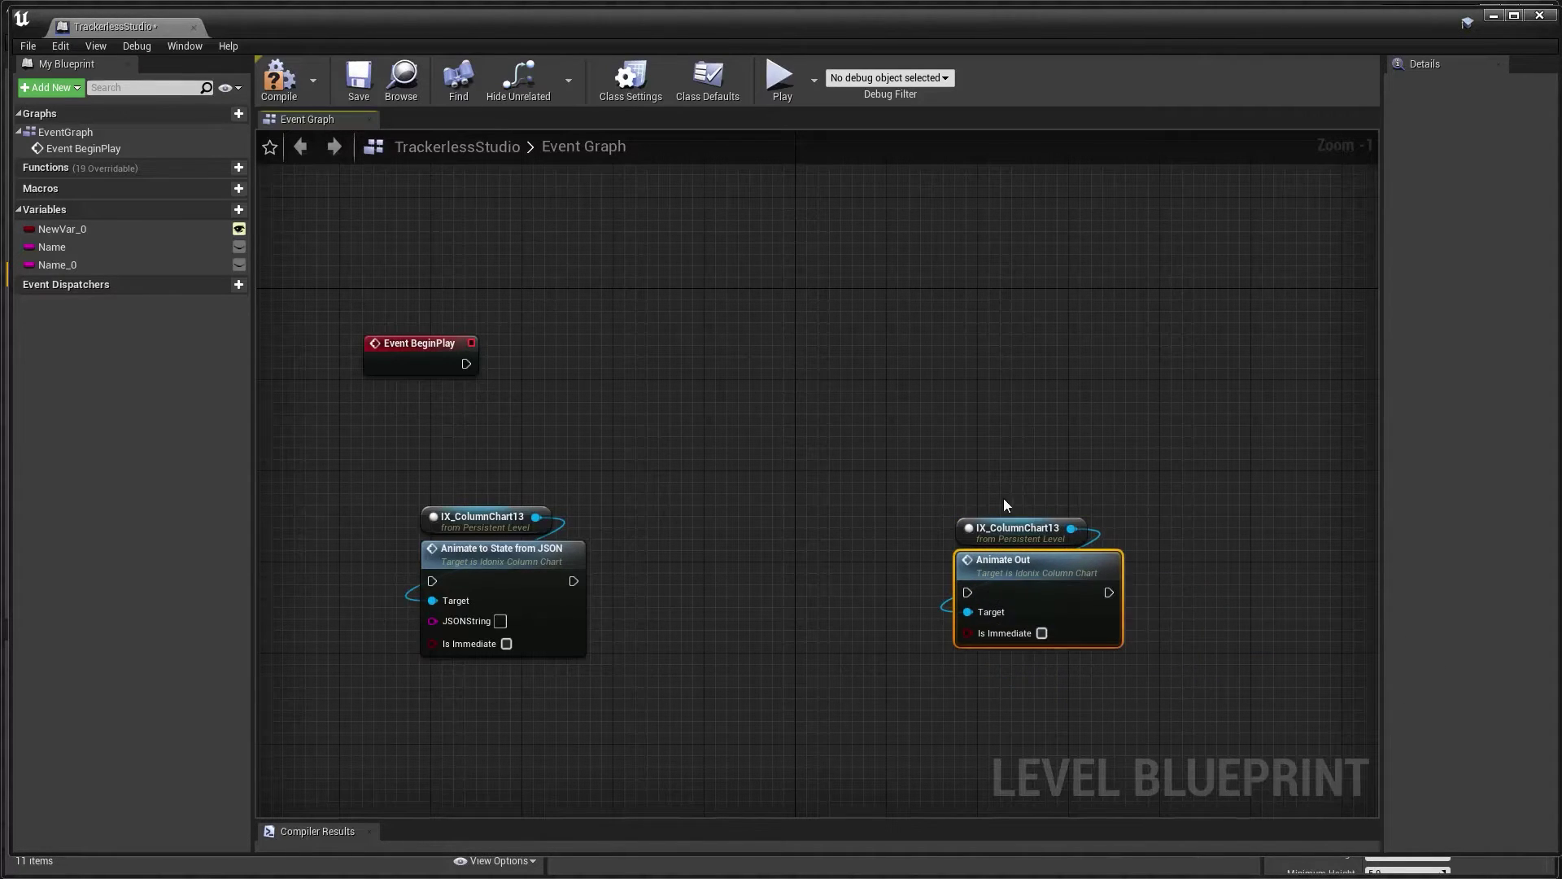
pyautogui.click(983, 425)
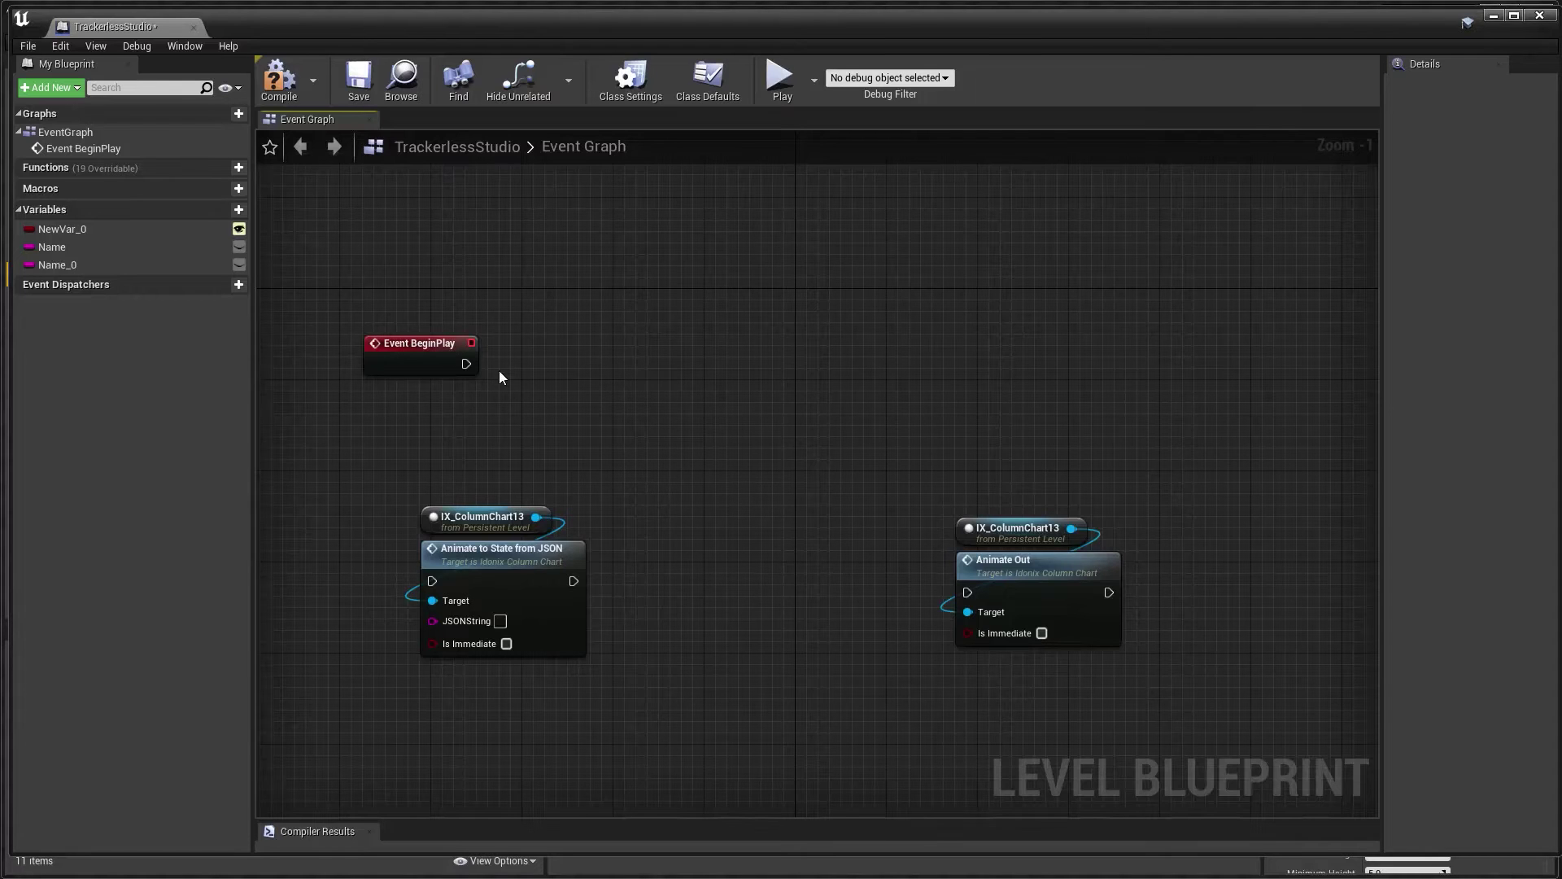
# - Add a Bind Event to Trigger node, with Context Sensitive off, and run it from Event BeginPlay
pyautogui.rightClick(607, 342)
pyautogui.write('bind eve')
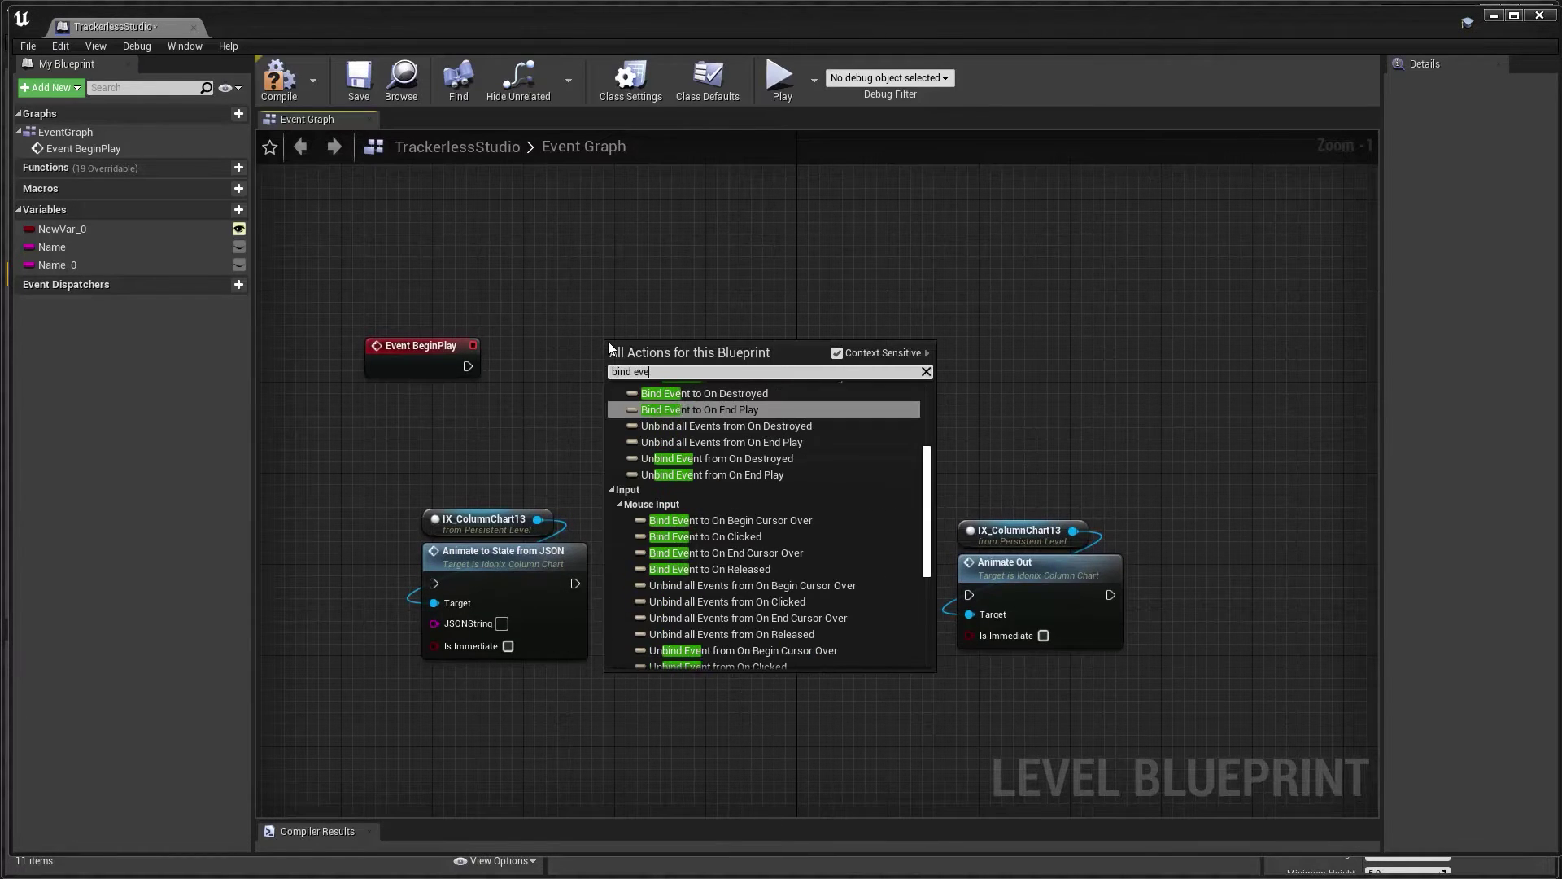
pyautogui.write('nt to trigger')
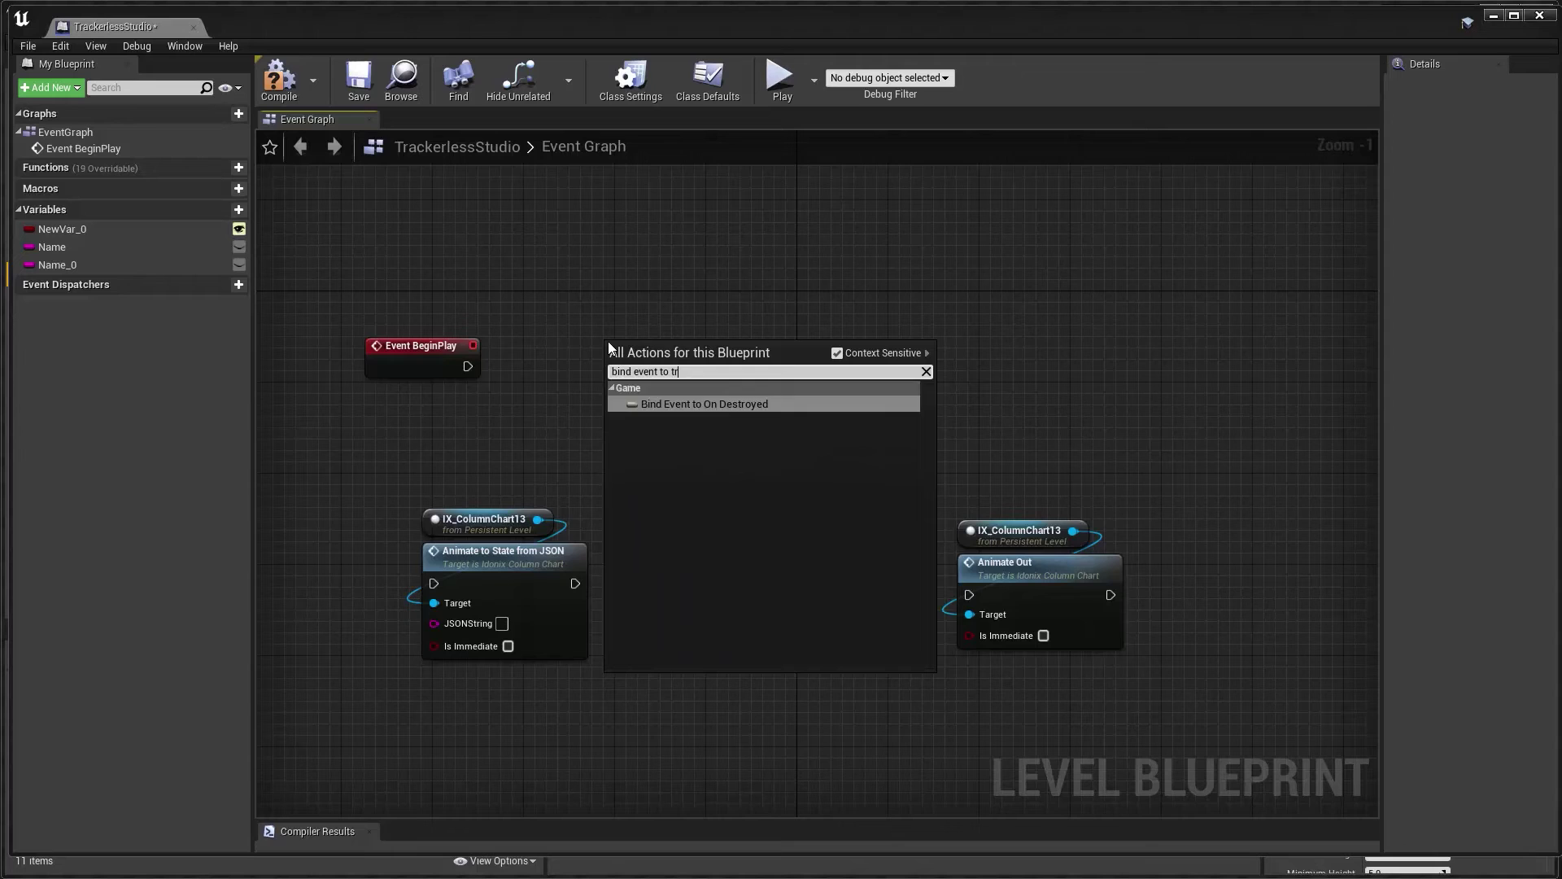
pyautogui.click(846, 354)
pyautogui.click(700, 405)
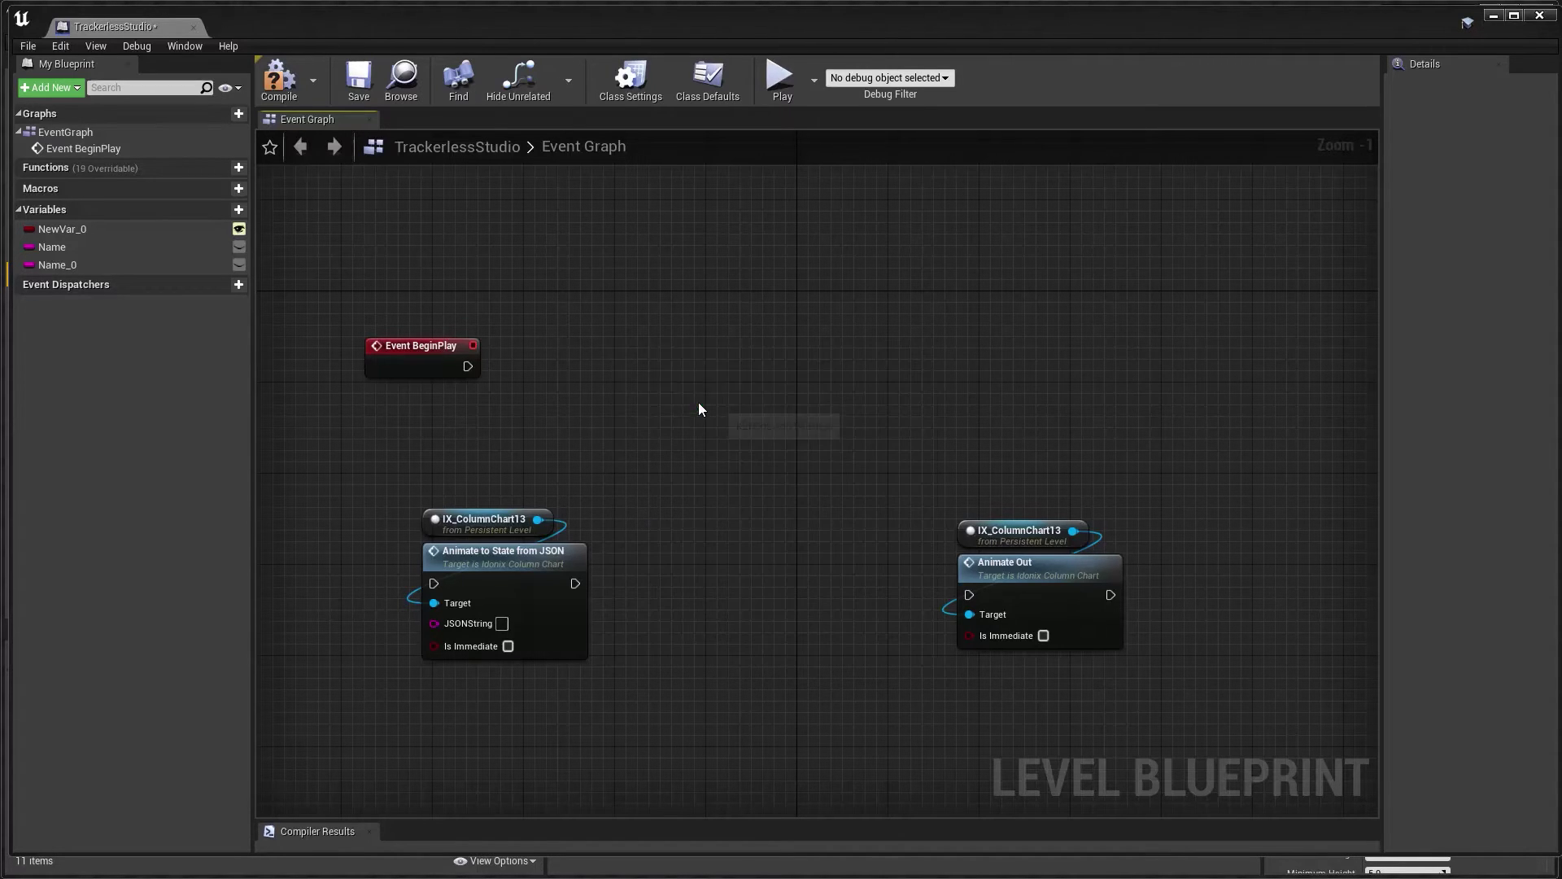
pyautogui.moveTo(475, 362); pyautogui.dragTo(616, 367)
pyautogui.click(555, 423)
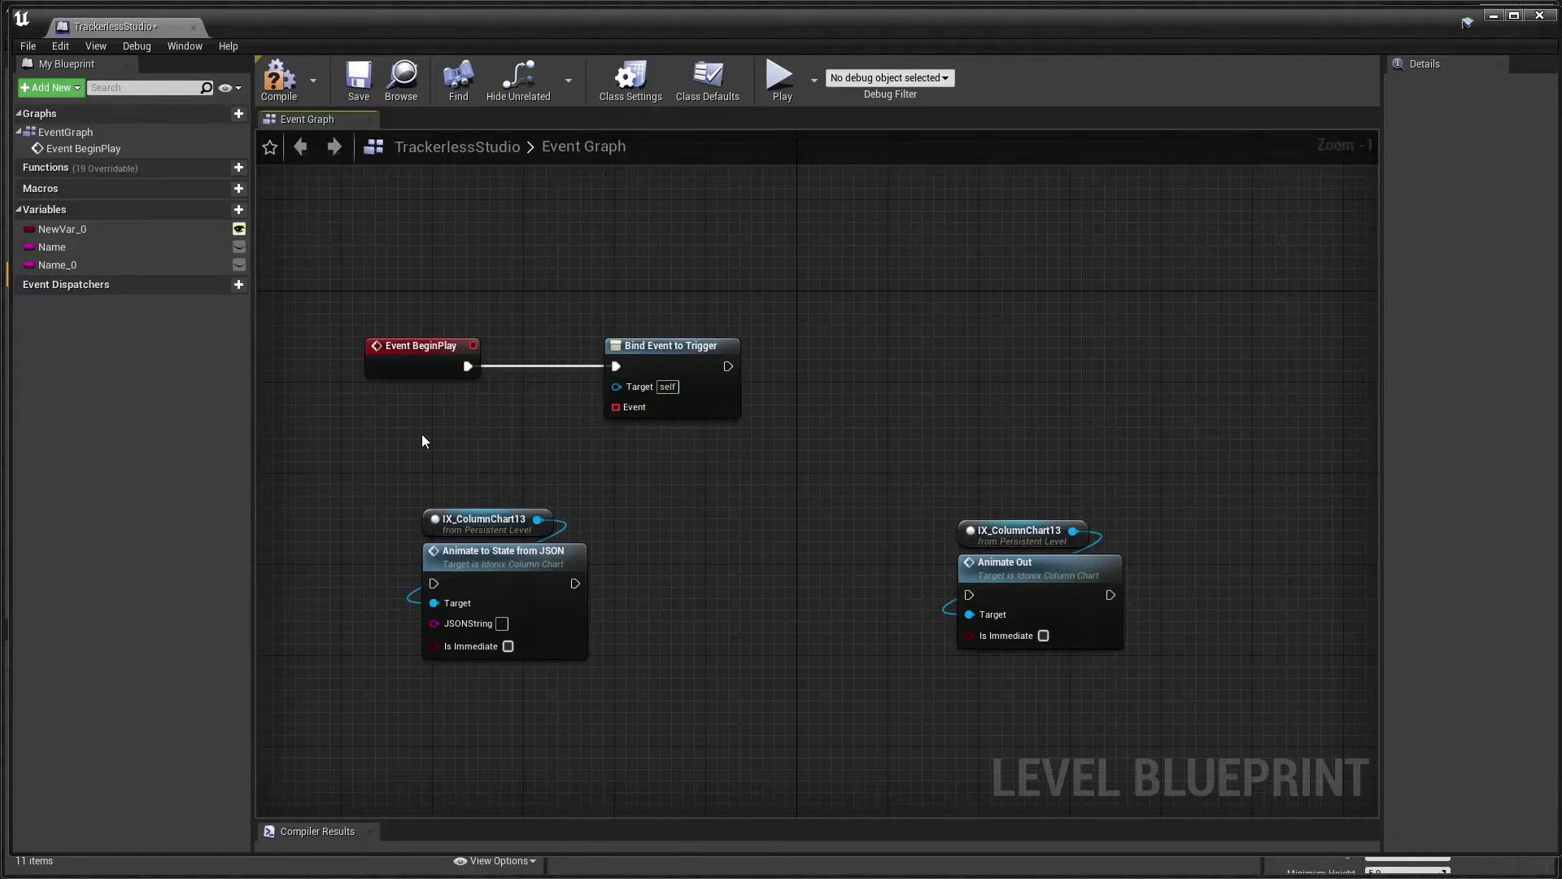
# - Add a Get Aximmetry Trigger named 'Chart In' and connect it to the bind's Target
pyautogui.rightClick(422, 435)
pyautogui.write('get aximm')
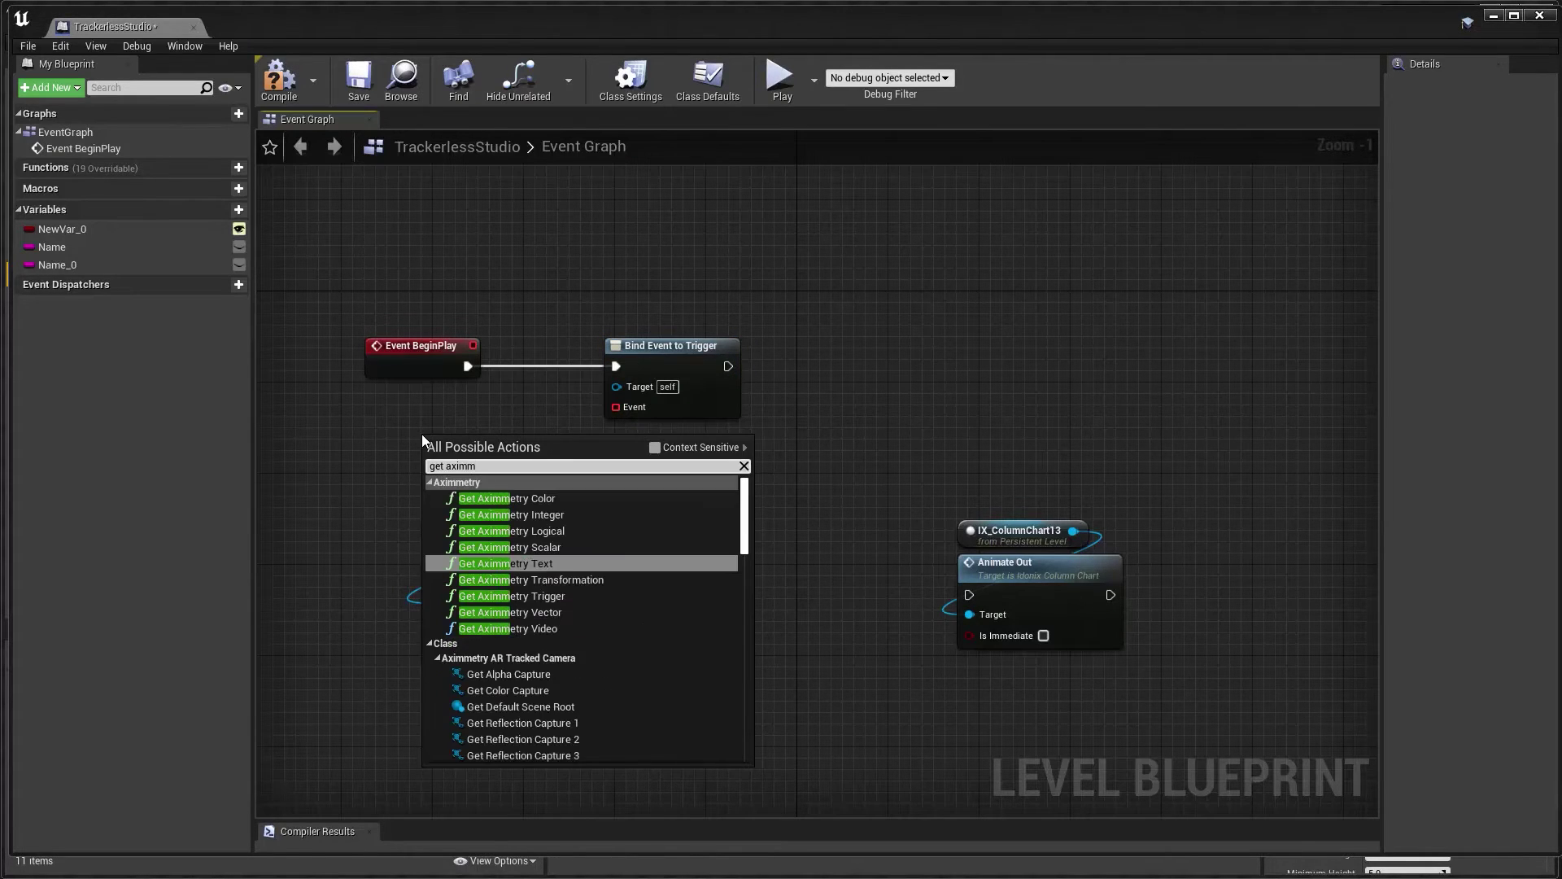
pyautogui.click(549, 598)
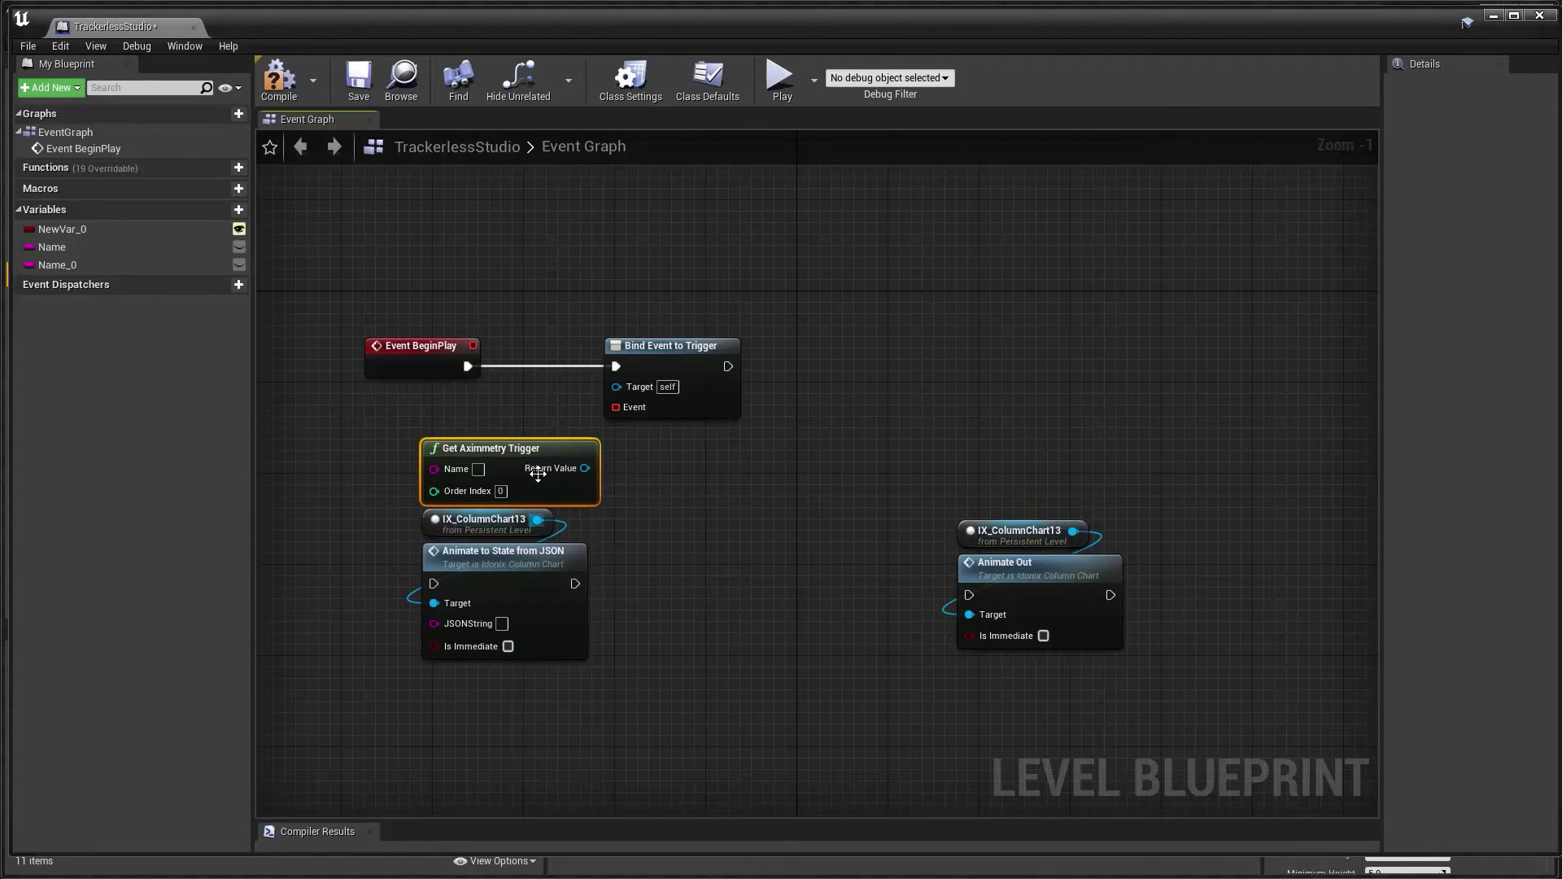
pyautogui.moveTo(531, 442); pyautogui.dragTo(511, 408)
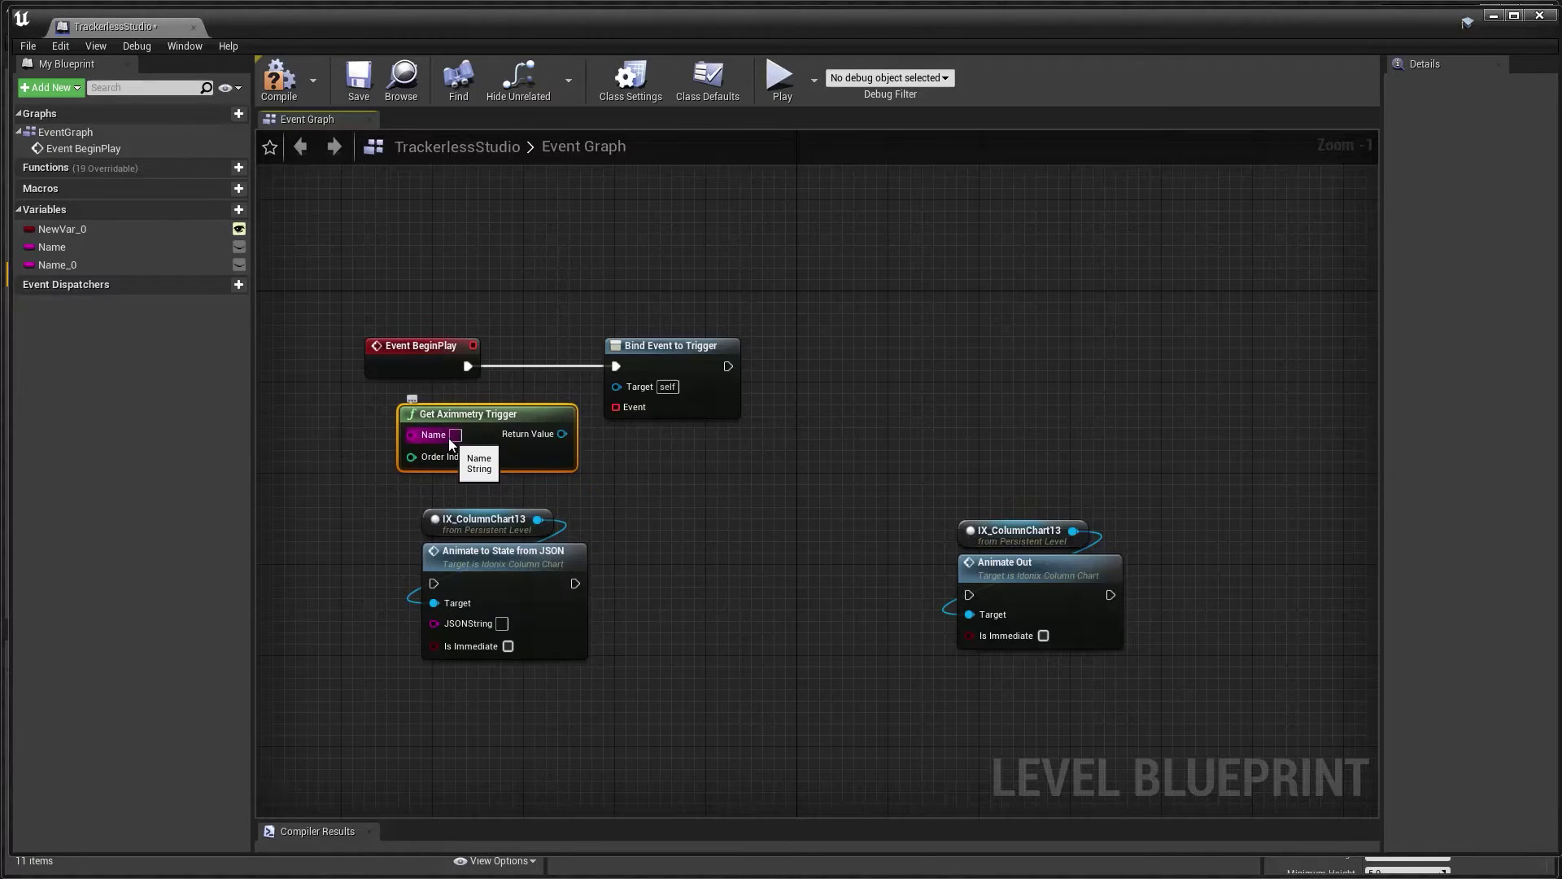
pyautogui.moveTo(413, 434); pyautogui.dragTo(461, 433)
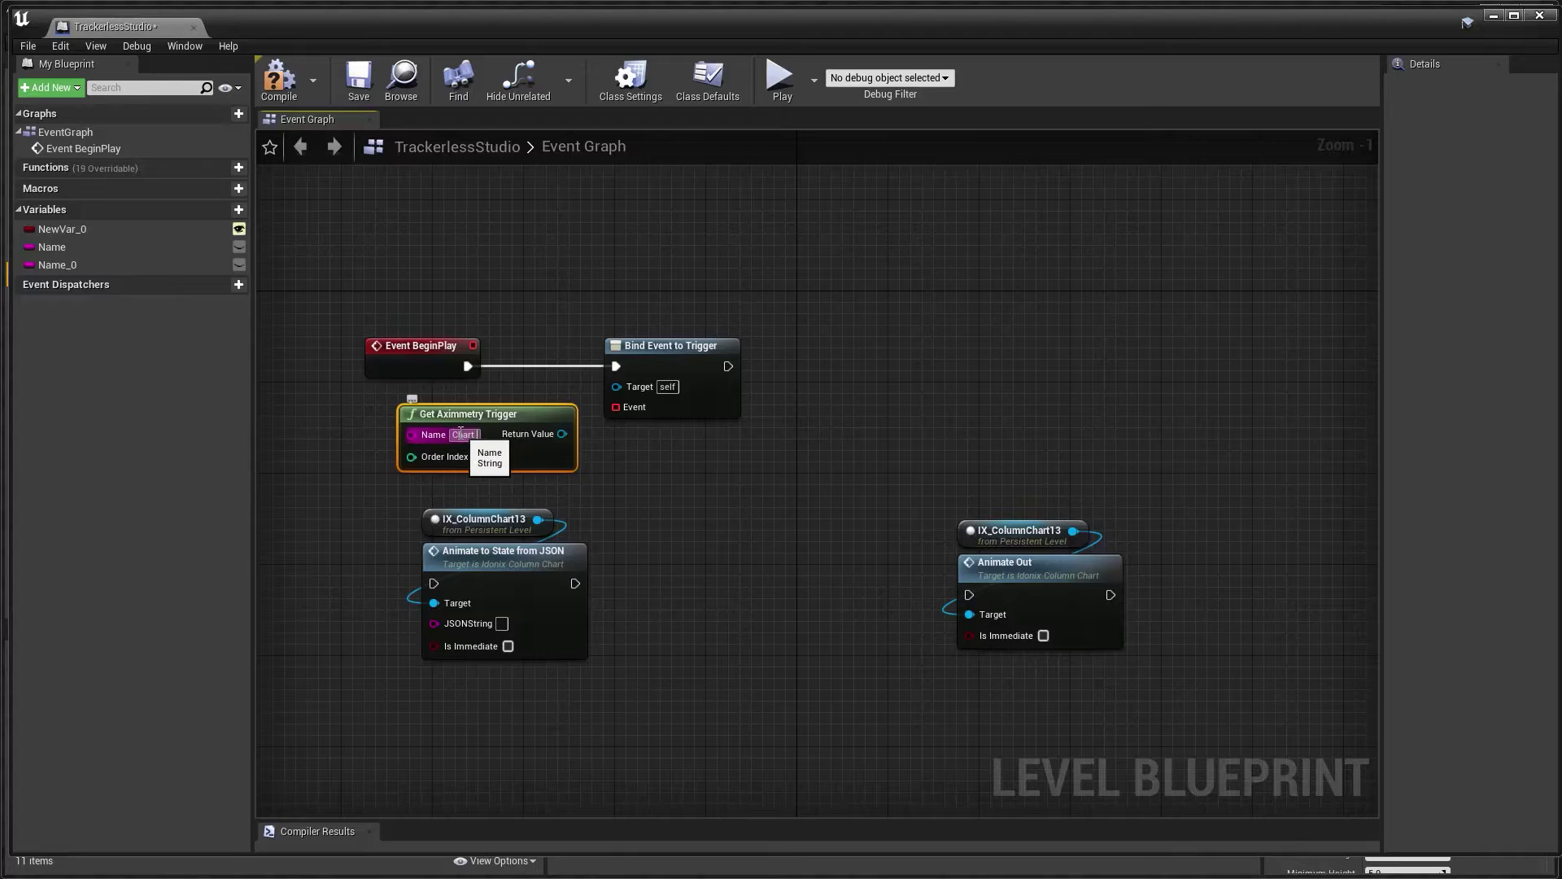
pyautogui.write('In')
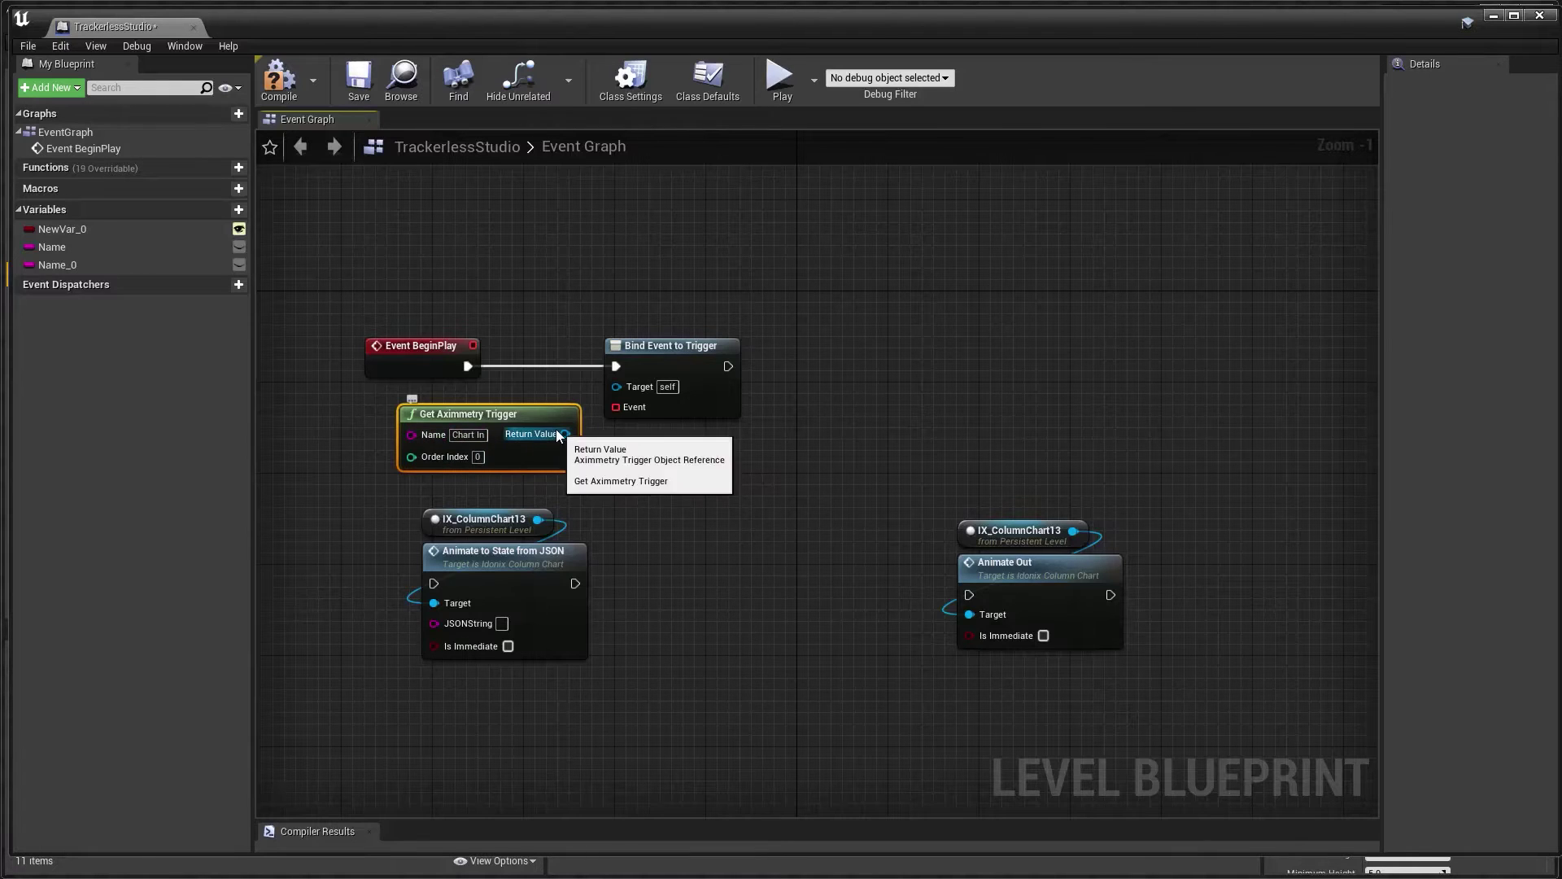
pyautogui.moveTo(565, 433); pyautogui.dragTo(624, 488)
# - Create a 'Chart In' custom event from the bind's Event pin, wired to Animate to State from JSON
pyautogui.write('custom event')
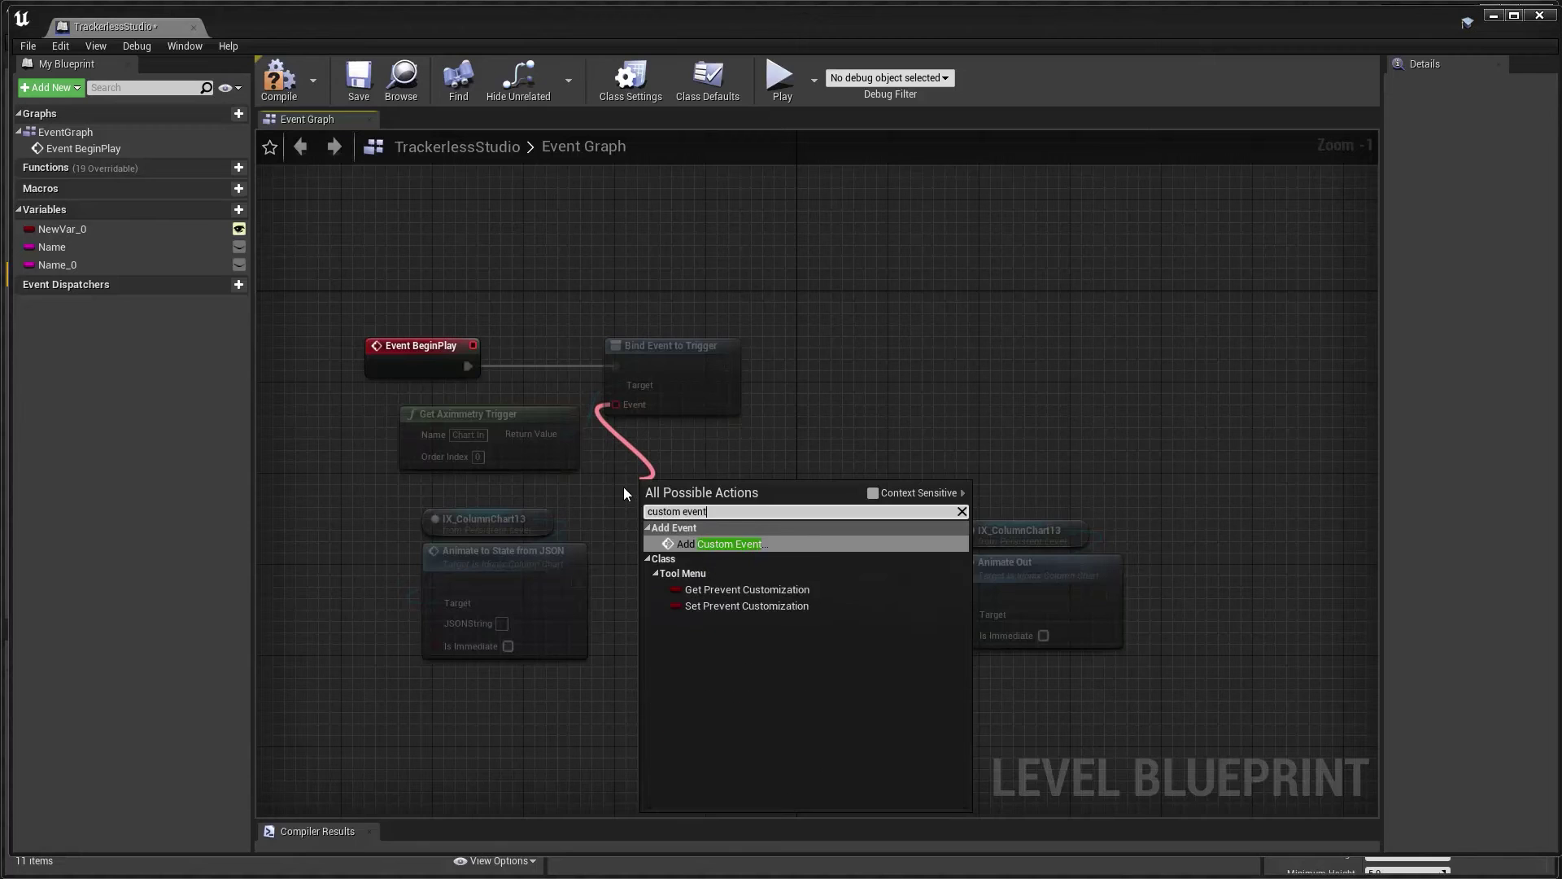
pyautogui.press('Return')
pyautogui.write('Chart ')
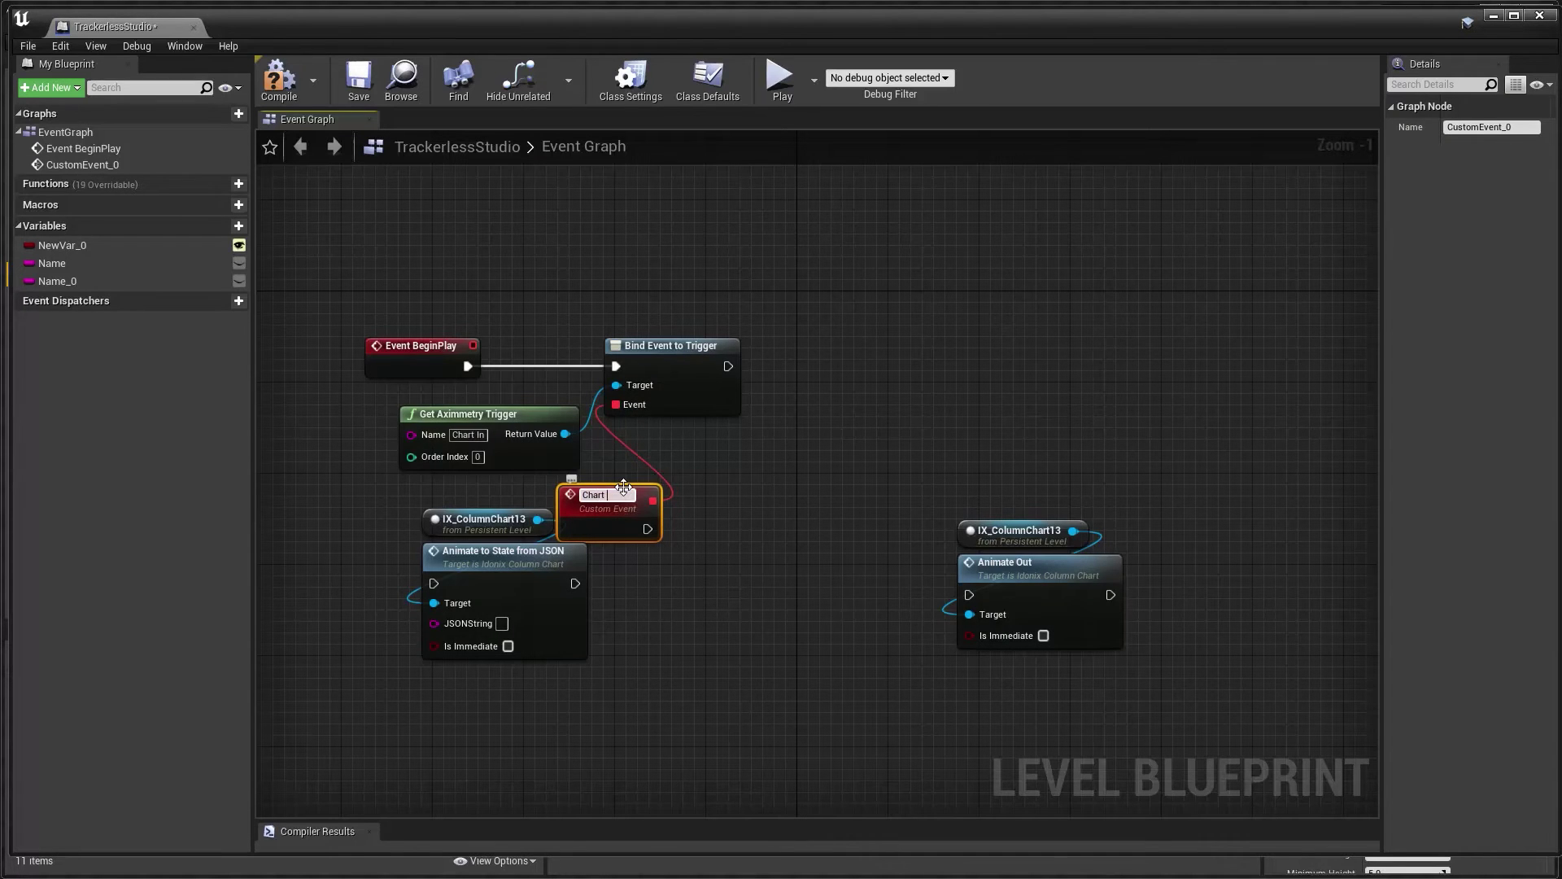
pyautogui.write('In')
pyautogui.press('Return')
pyautogui.moveTo(415, 513); pyautogui.dragTo(695, 528)
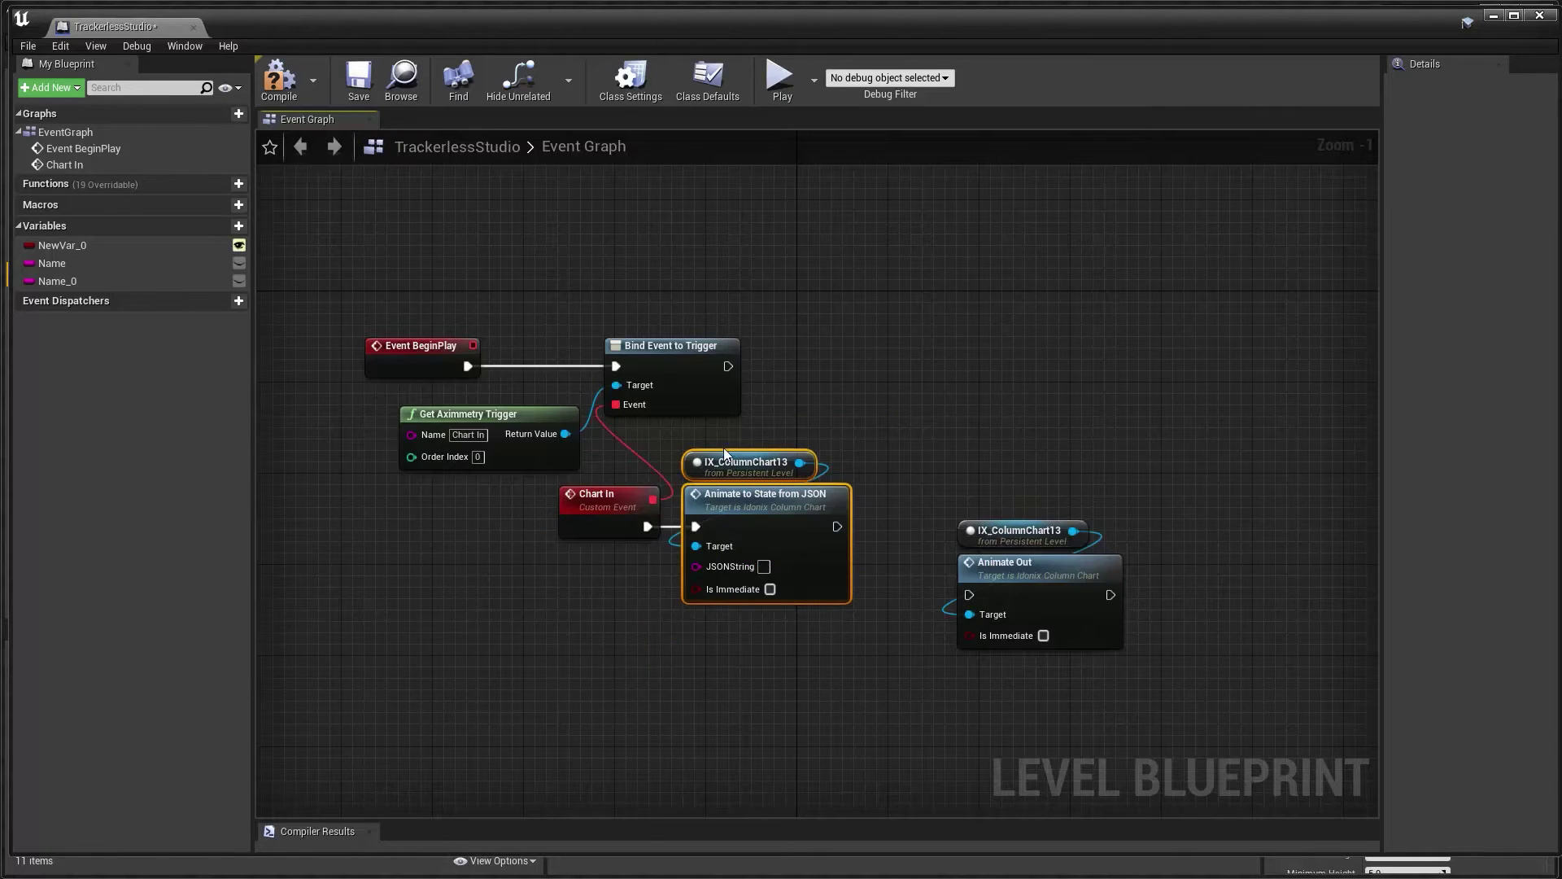
pyautogui.click(638, 643)
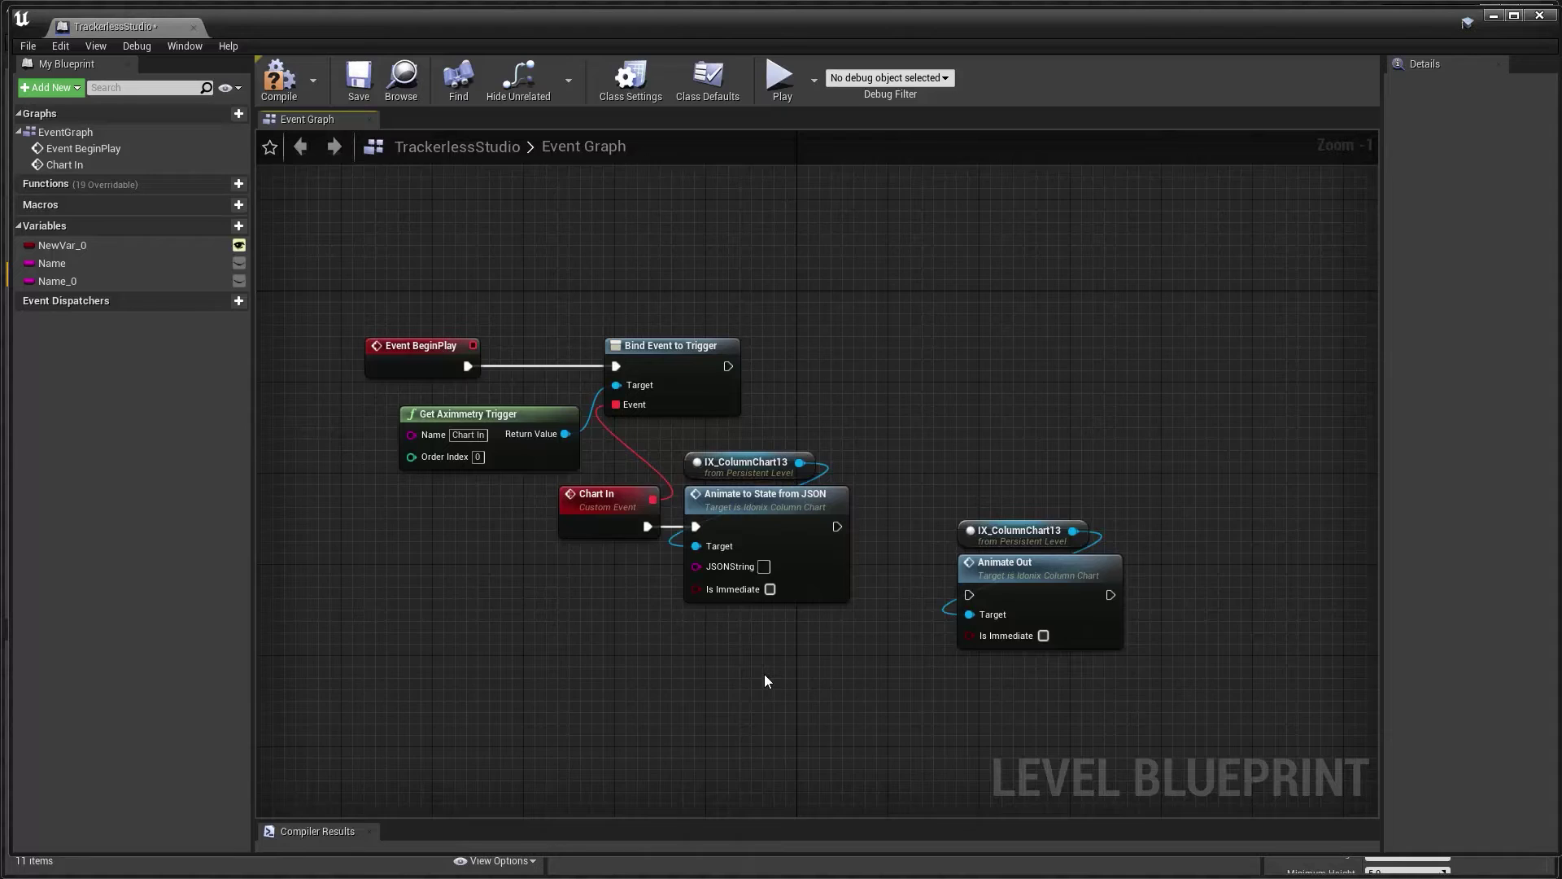
pyautogui.moveTo(764, 674); pyautogui.dragTo(832, 651, button='right')
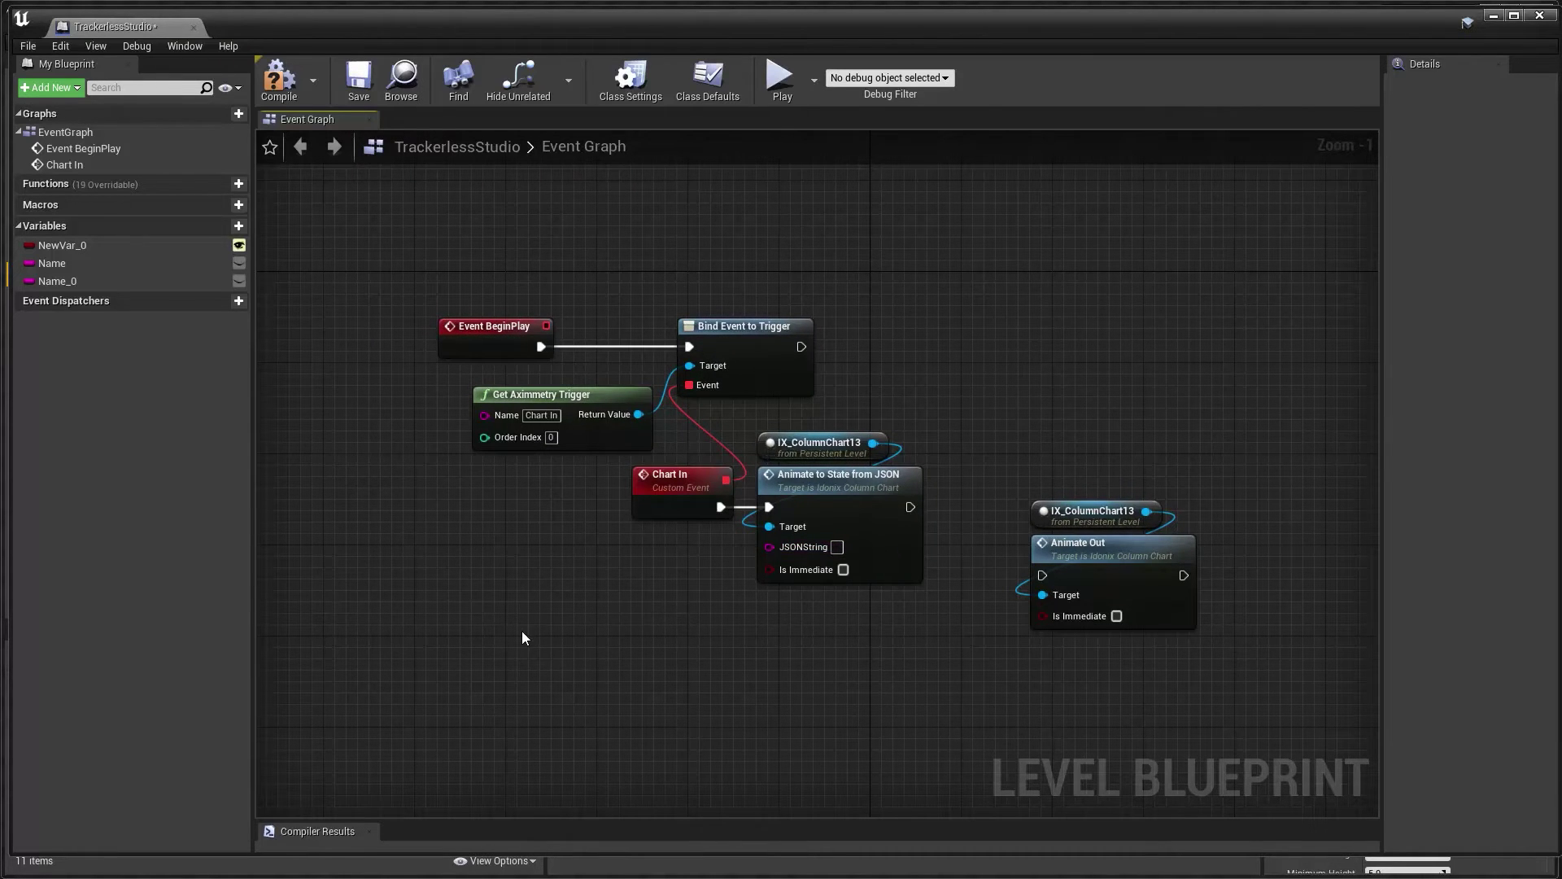
# - Add a Get Aximmetry Text node named 'Chart Data' feeding JSONString through a conversion node
pyautogui.rightClick(548, 635)
pyautogui.write('get axiom')
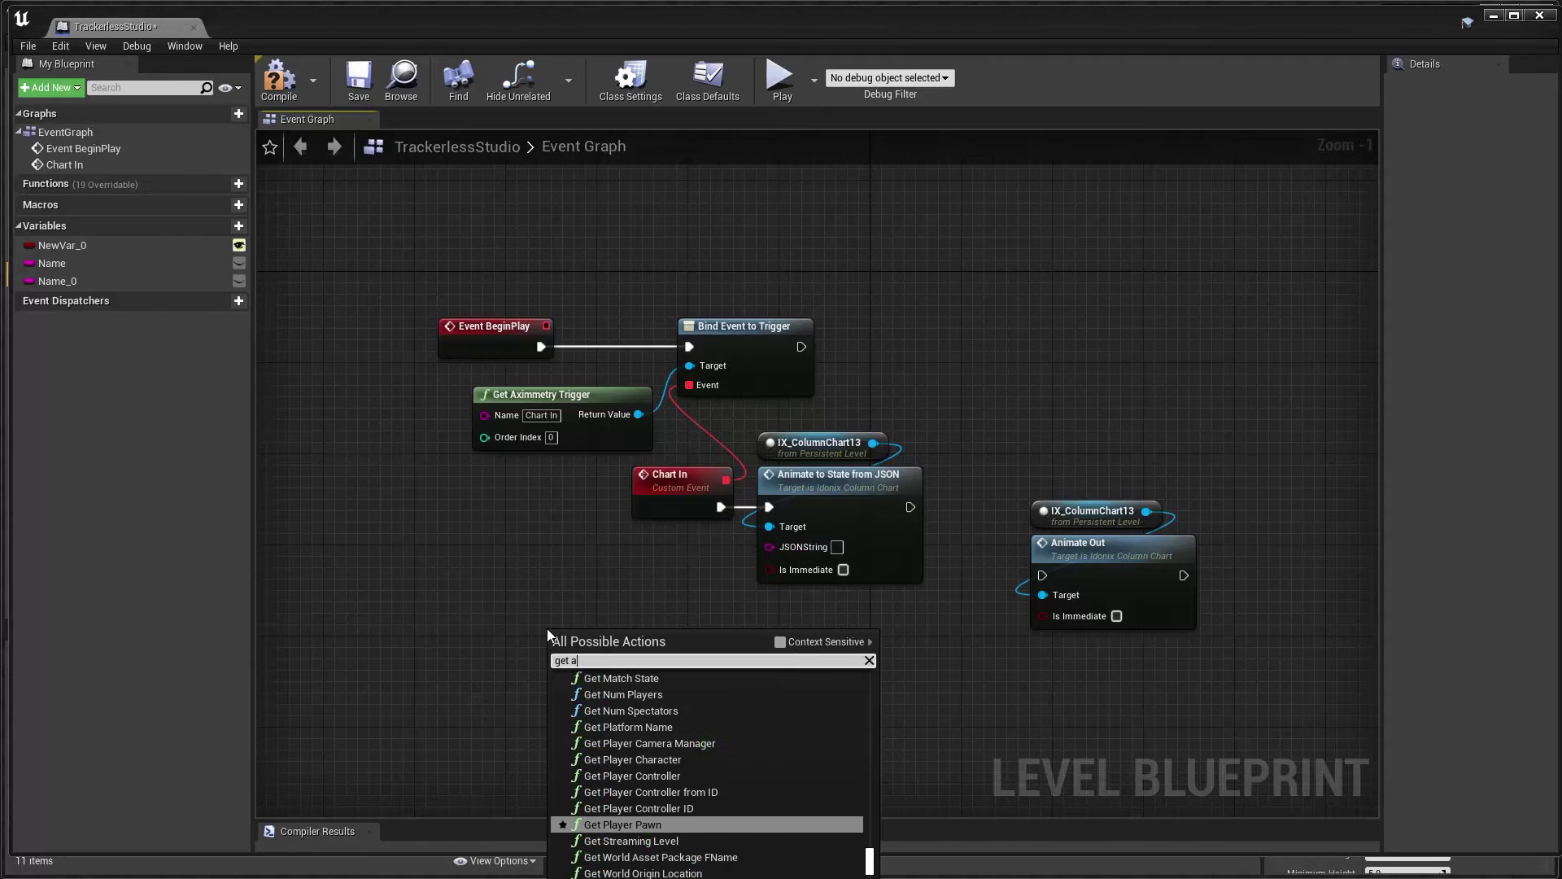
pyautogui.press('BackSpace')
pyautogui.press('BackSpace')
pyautogui.write('mmetry')
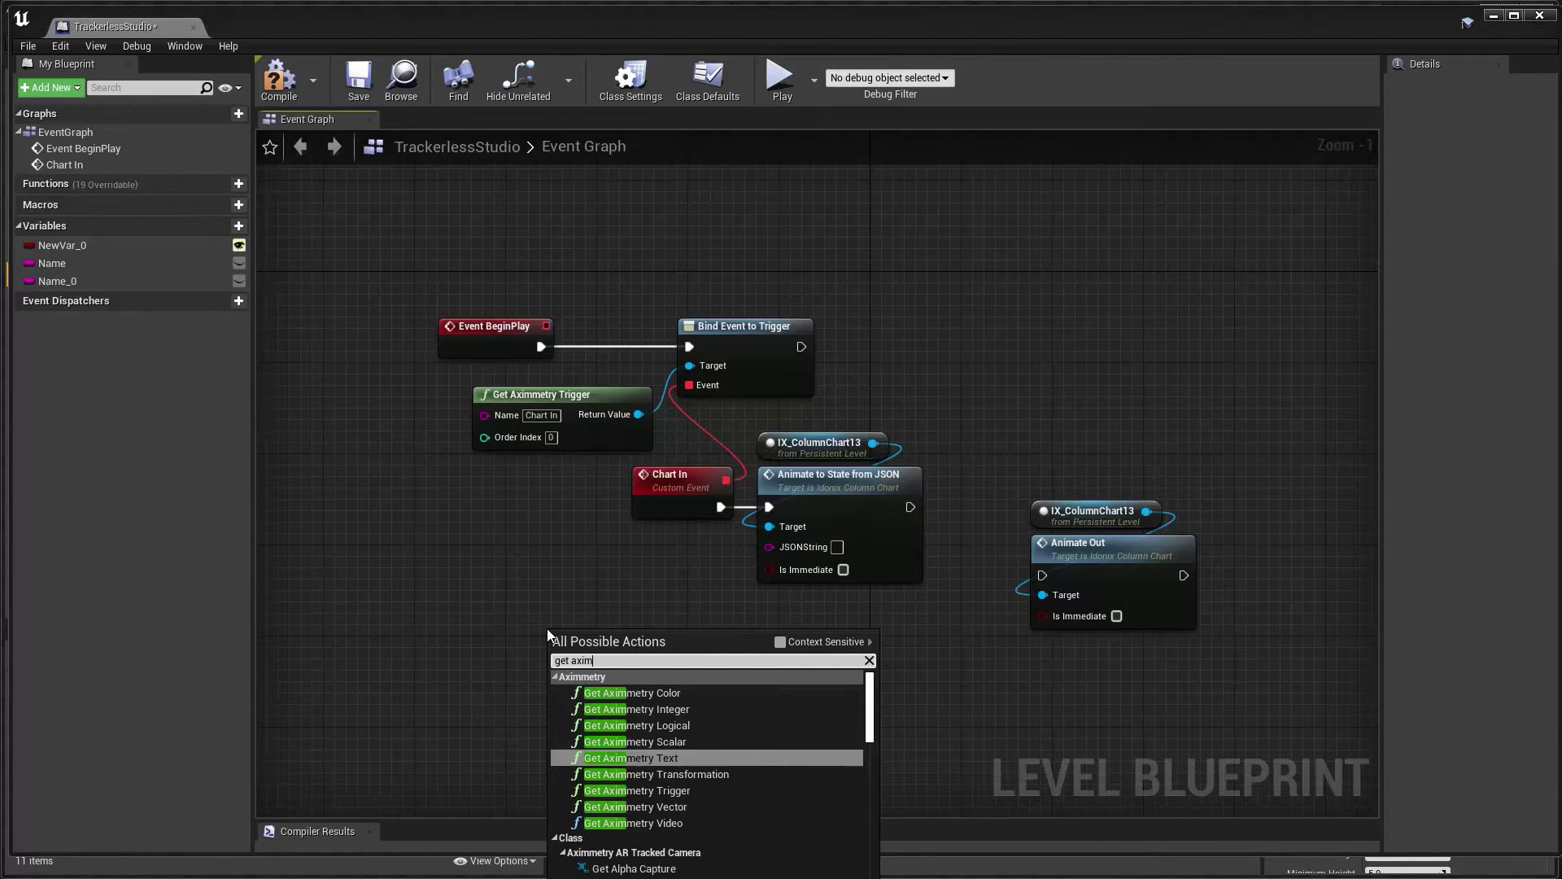
pyautogui.click(651, 758)
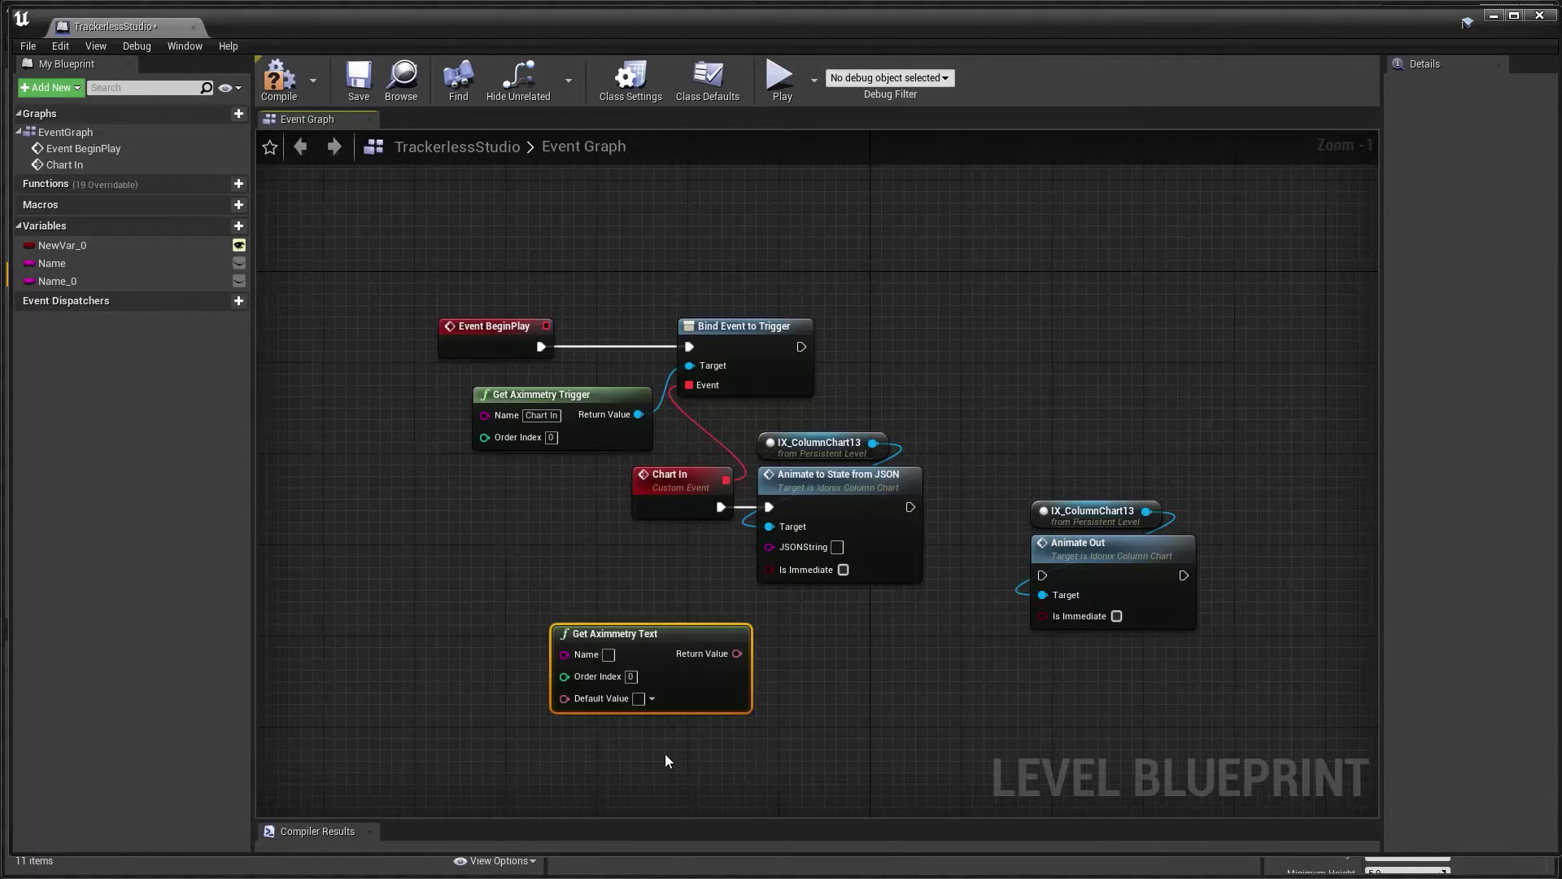
pyautogui.moveTo(659, 636); pyautogui.dragTo(769, 546)
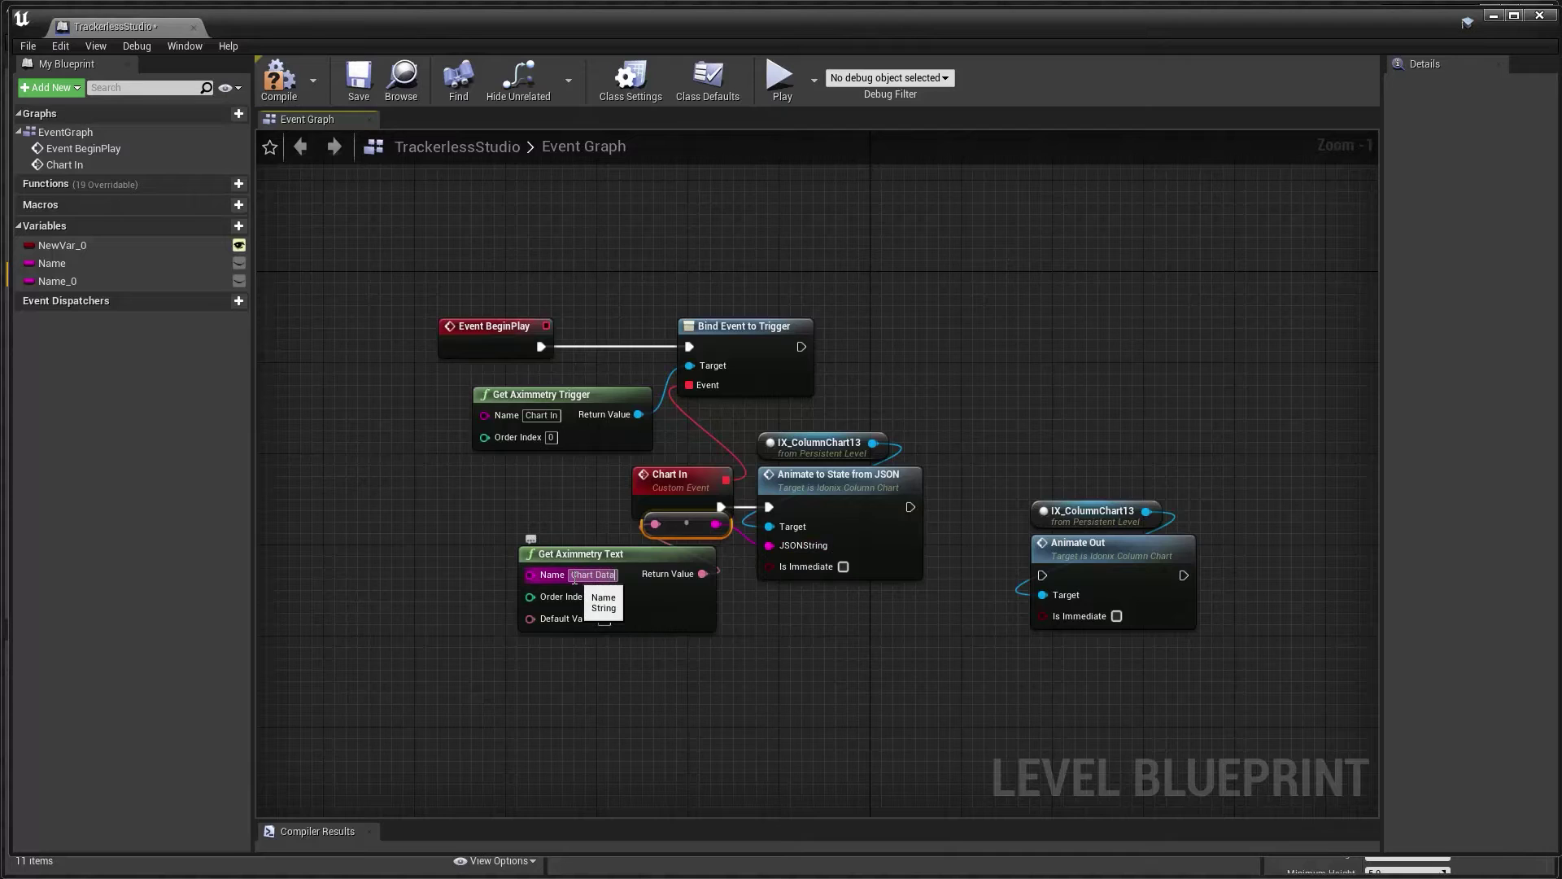
pyautogui.moveTo(651, 553); pyautogui.dragTo(605, 564)
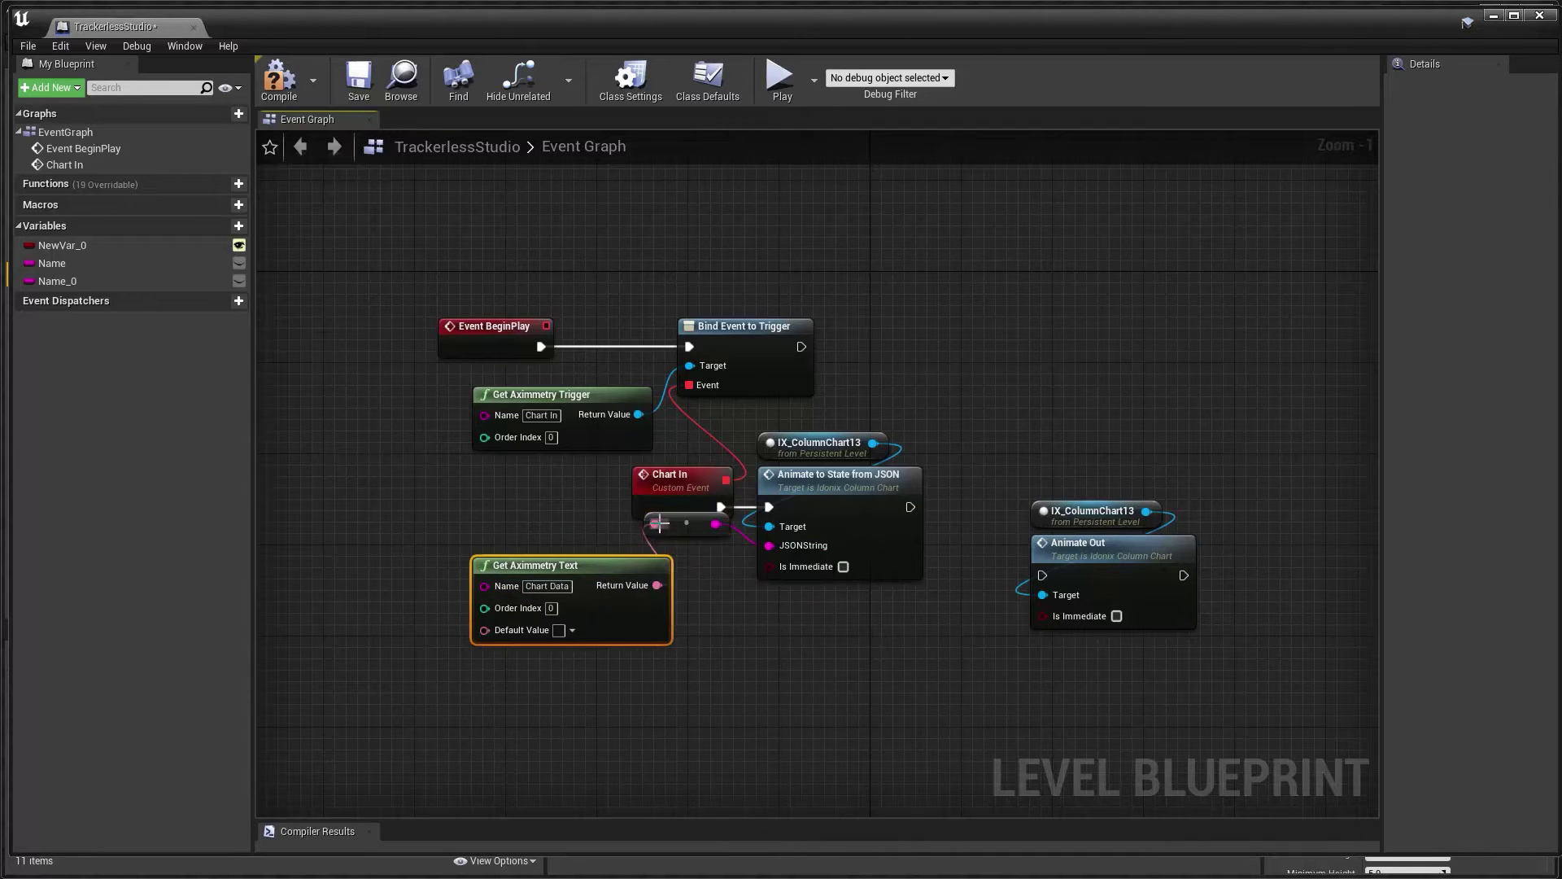
pyautogui.moveTo(676, 529); pyautogui.dragTo(687, 541)
pyautogui.click(761, 663)
pyautogui.moveTo(1108, 535); pyautogui.dragTo(1022, 568, button='right')
# - Move the Animate Out nodes right and chain a second Bind Event to Trigger after the first
pyautogui.click(1034, 544)
pyautogui.keyDown('ctrl'); pyautogui.click(1040, 599); pyautogui.keyUp('ctrl')
pyautogui.moveTo(1040, 598); pyautogui.dragTo(1300, 530)
pyautogui.click(960, 429)
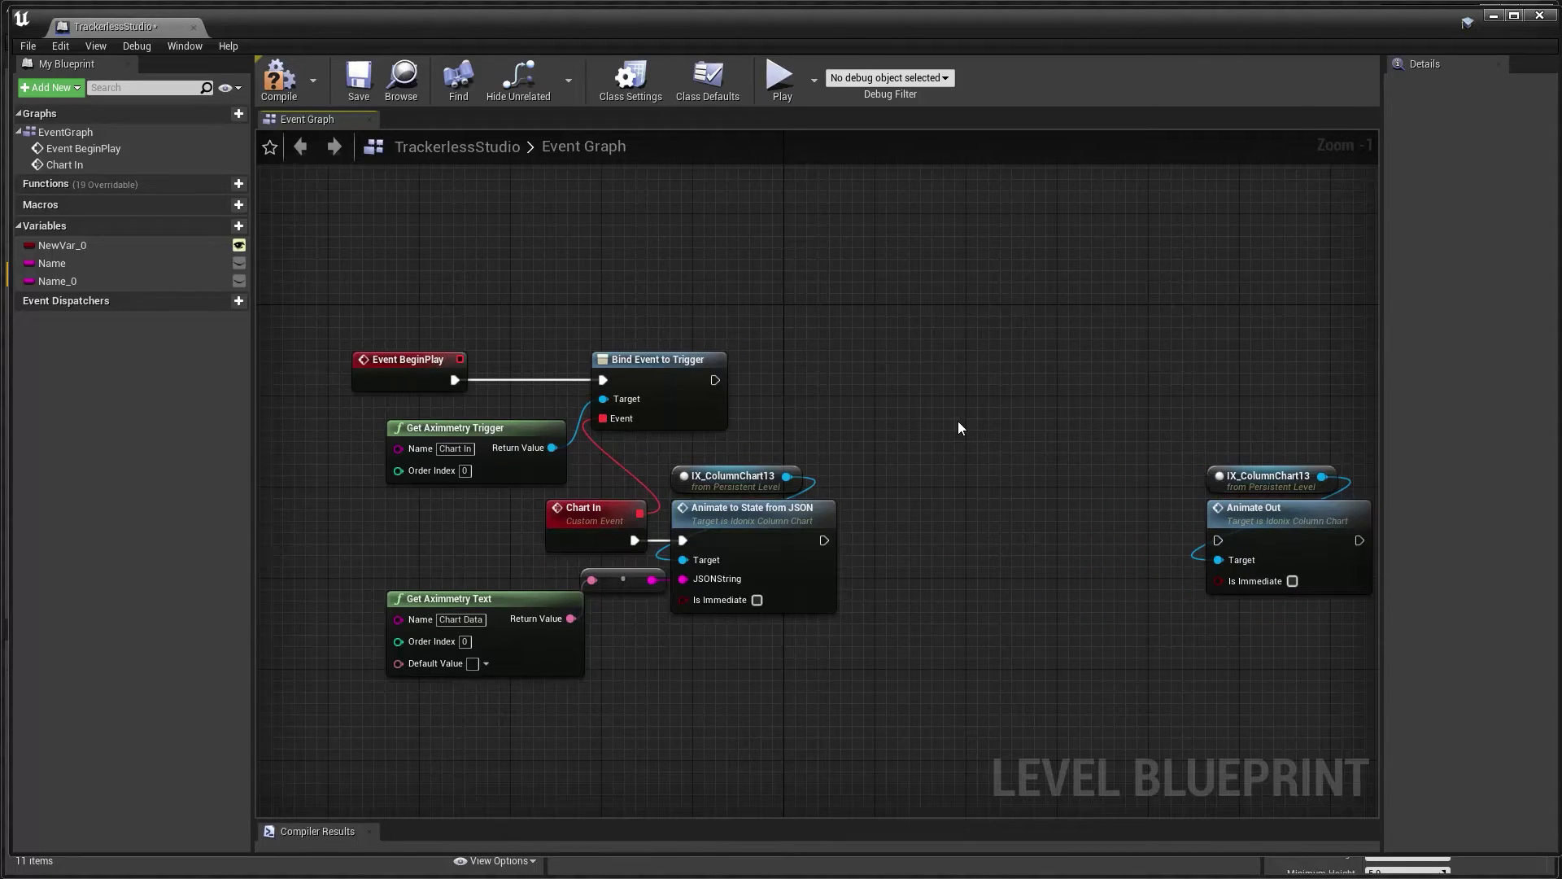
pyautogui.moveTo(716, 378); pyautogui.dragTo(1057, 378)
pyautogui.write('bind event ')
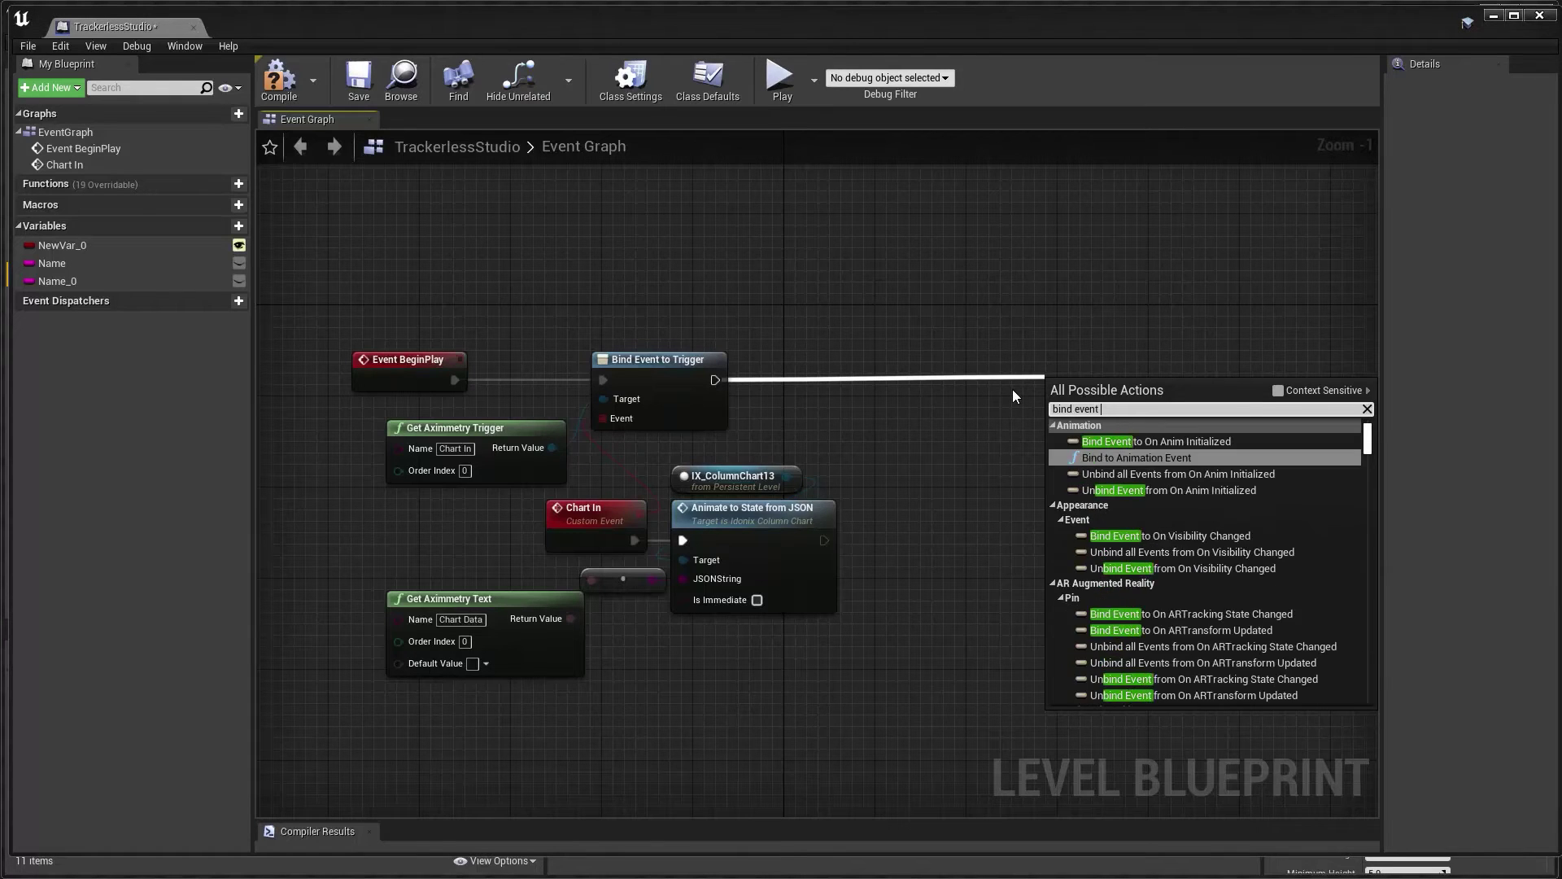
pyautogui.write('to trigge')
pyautogui.press('Return')
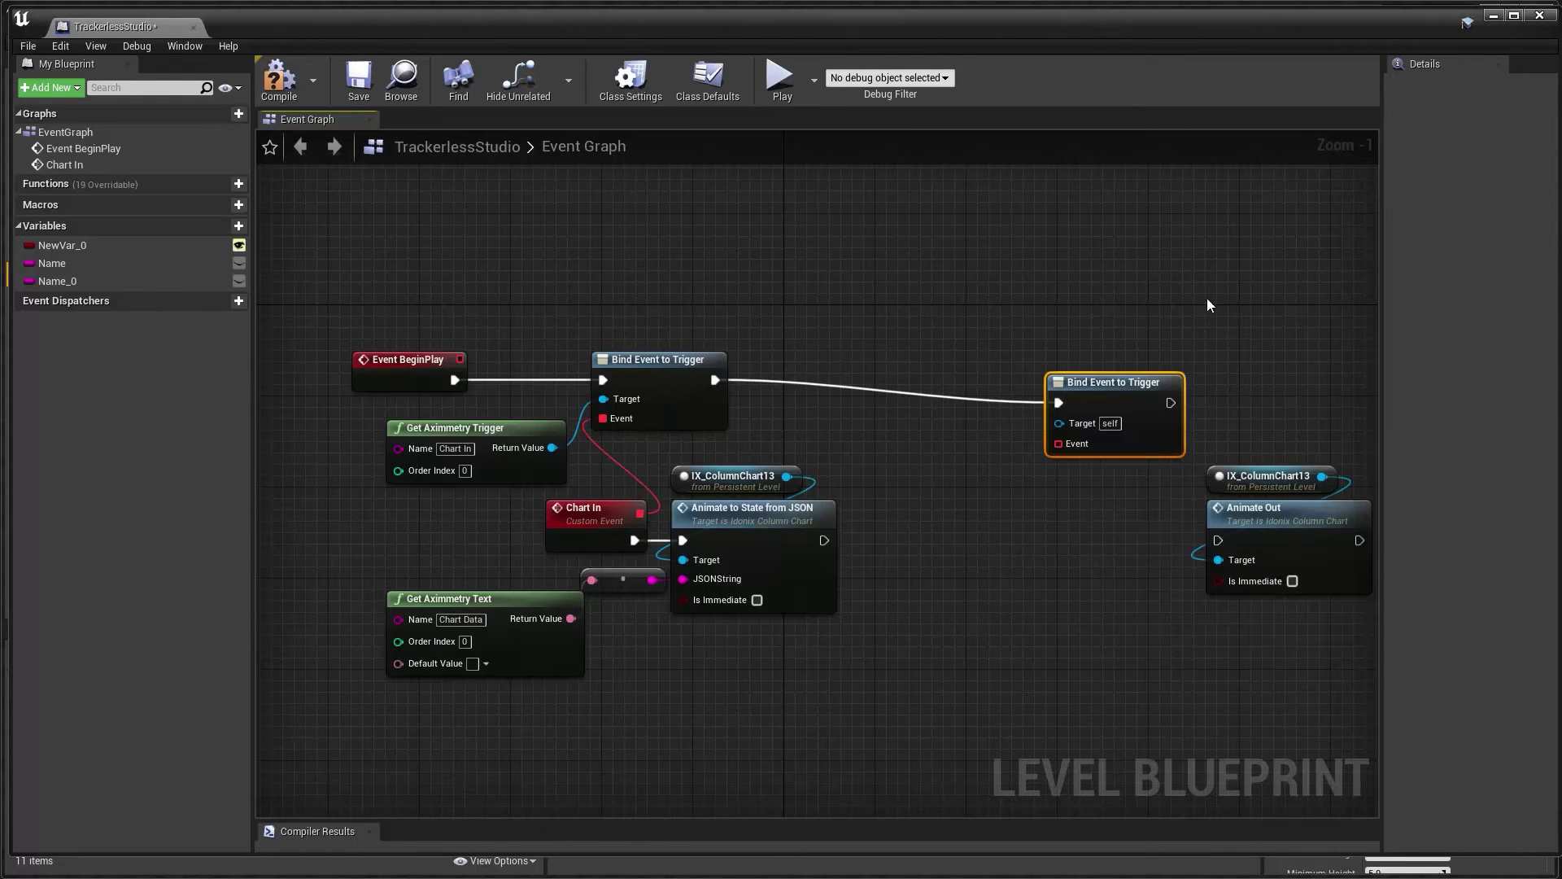
pyautogui.moveTo(1101, 386); pyautogui.dragTo(1148, 364)
pyautogui.click(956, 465)
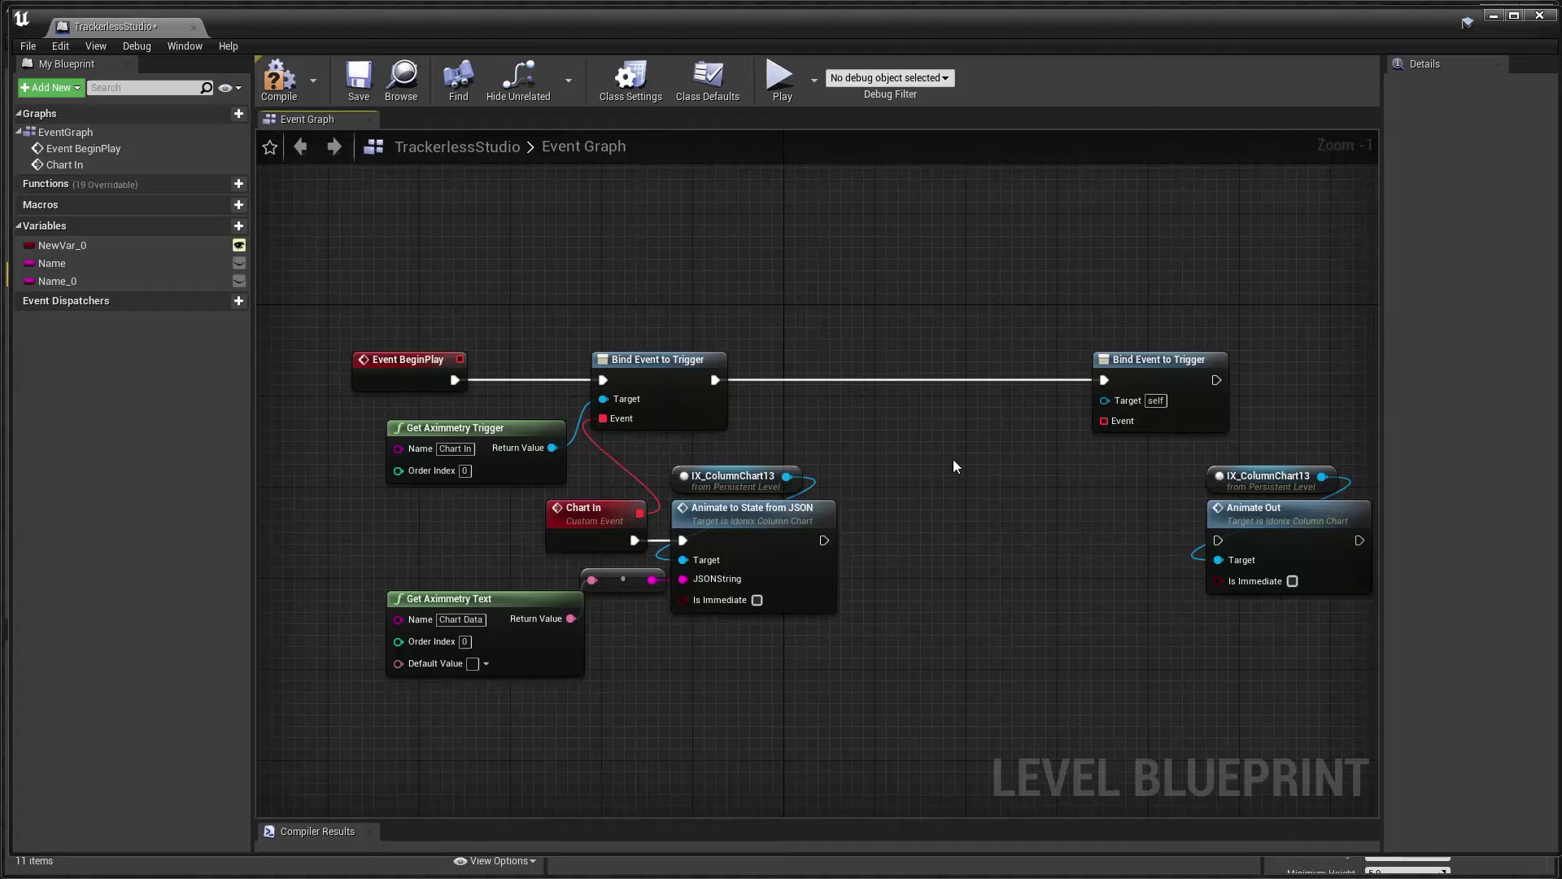
# - Add a Get Aximmetry Trigger named 'Chart Out' as the second bind's Target
pyautogui.rightClick(954, 466)
pyautogui.write('get aximmetry')
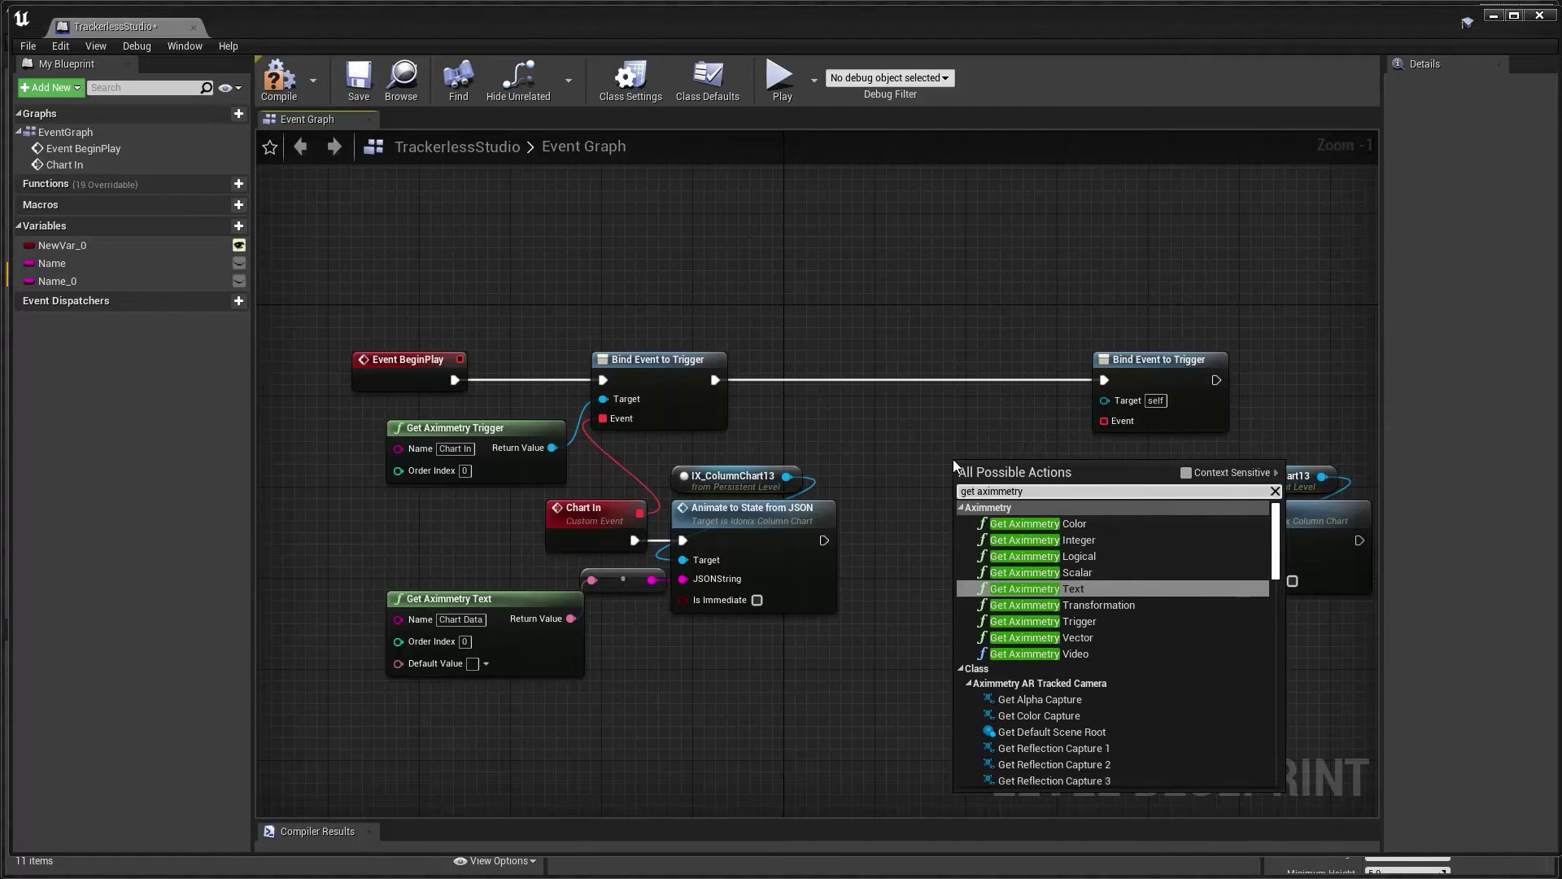
pyautogui.press('Down')
pyautogui.press('Down')
pyautogui.press('Return')
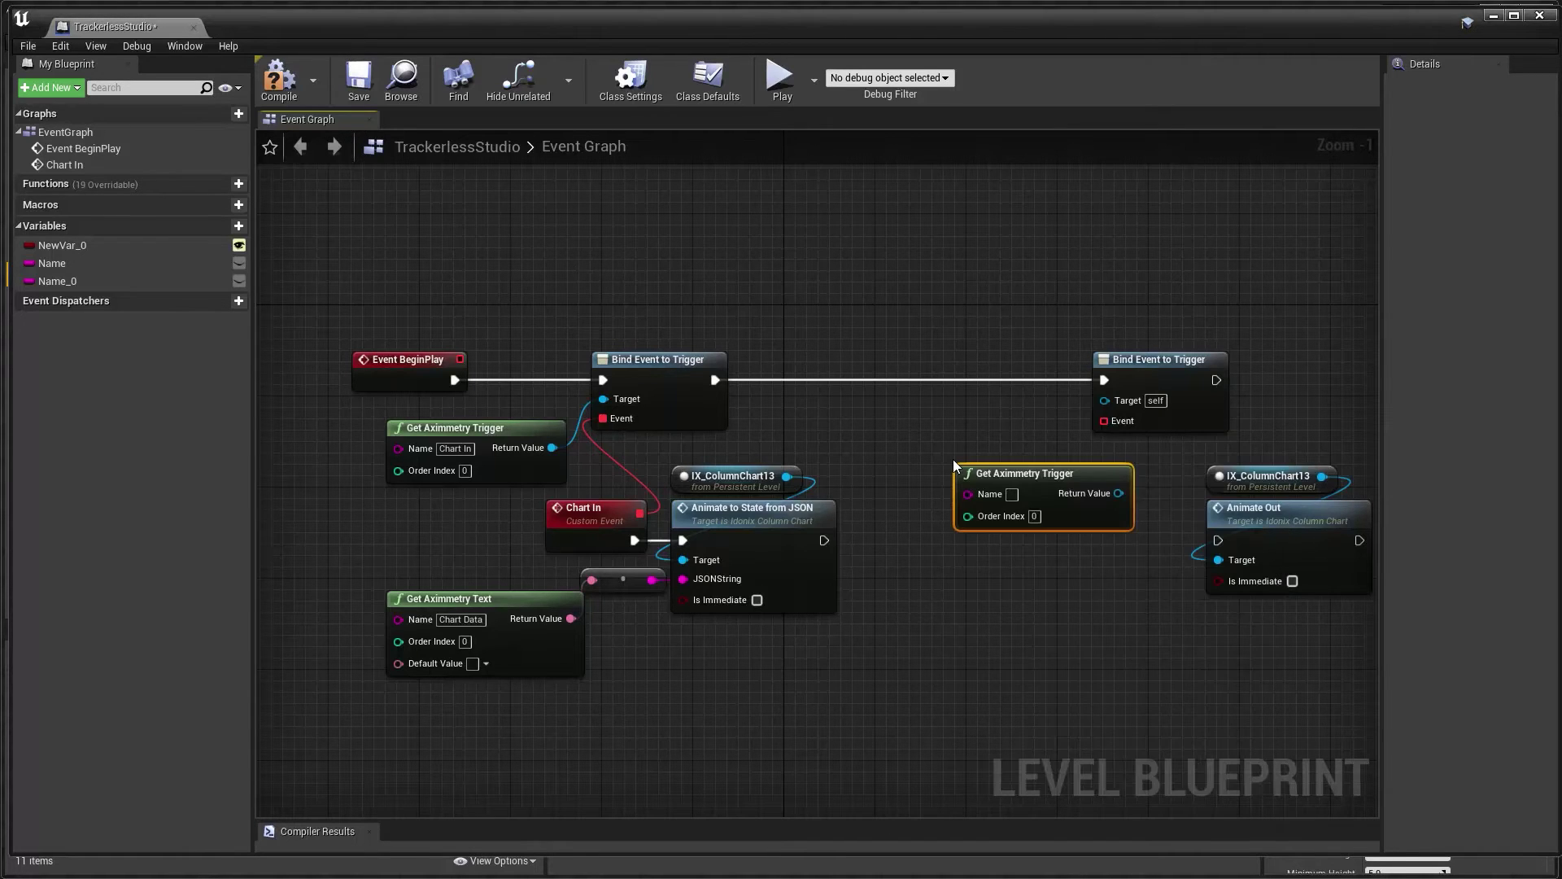
pyautogui.click(1015, 502)
pyautogui.write('Chart')
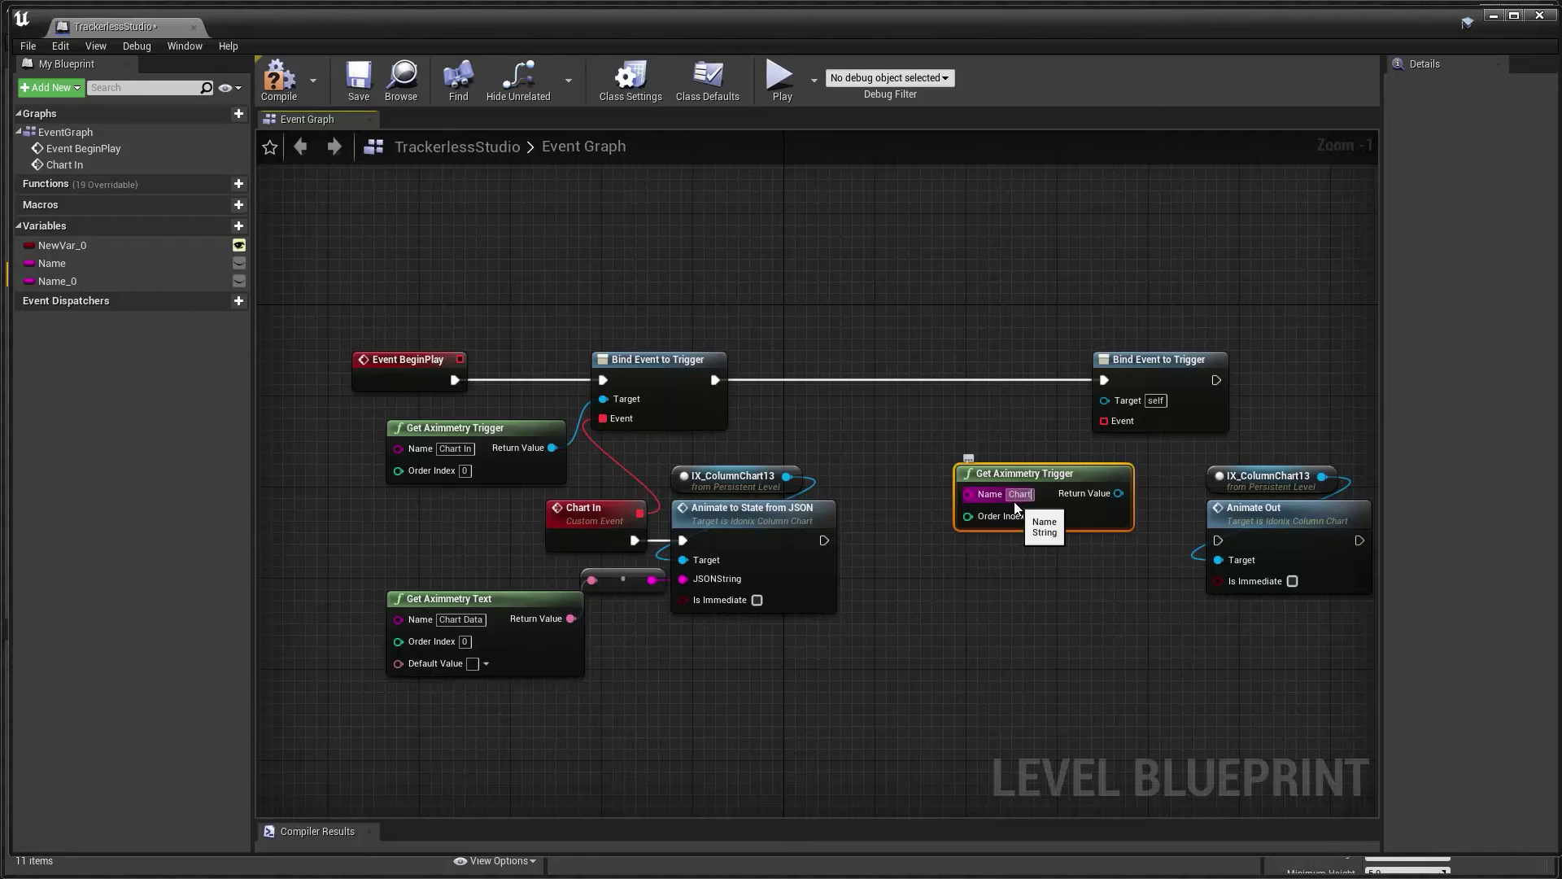
pyautogui.write(' Out')
pyautogui.press('Return')
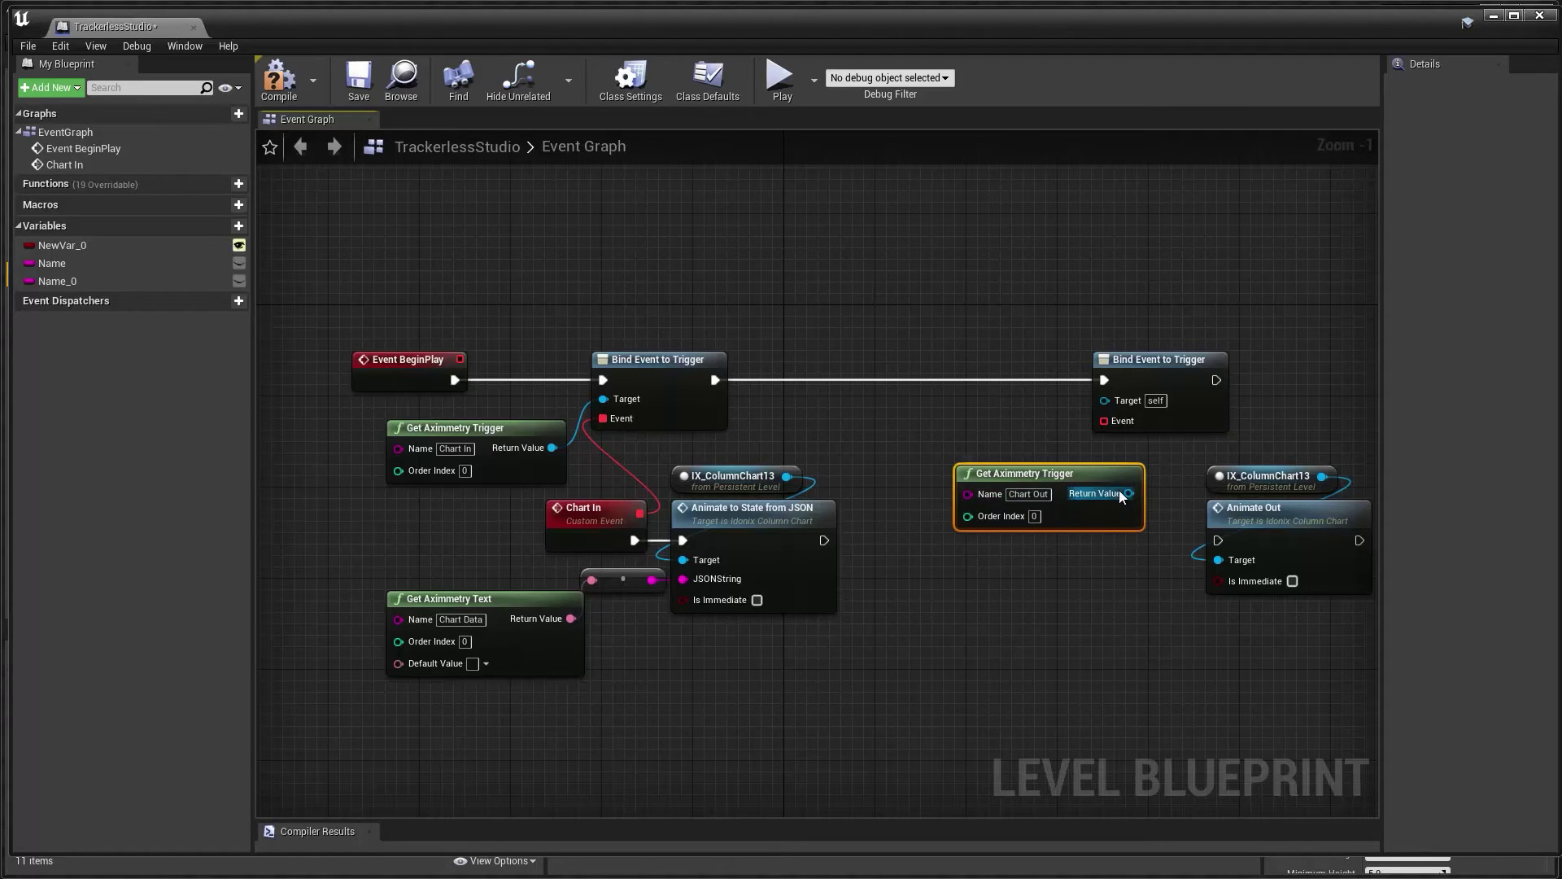
pyautogui.moveTo(1126, 493); pyautogui.dragTo(1104, 399)
pyautogui.moveTo(1080, 473); pyautogui.dragTo(1002, 407)
pyautogui.click(1080, 566)
# - Create a 'Chart Out' custom event bound to the trigger, wire it to Animate Out, and save
pyautogui.moveTo(1104, 418); pyautogui.dragTo(1009, 516)
pyautogui.write('custom event')
pyautogui.press('Return')
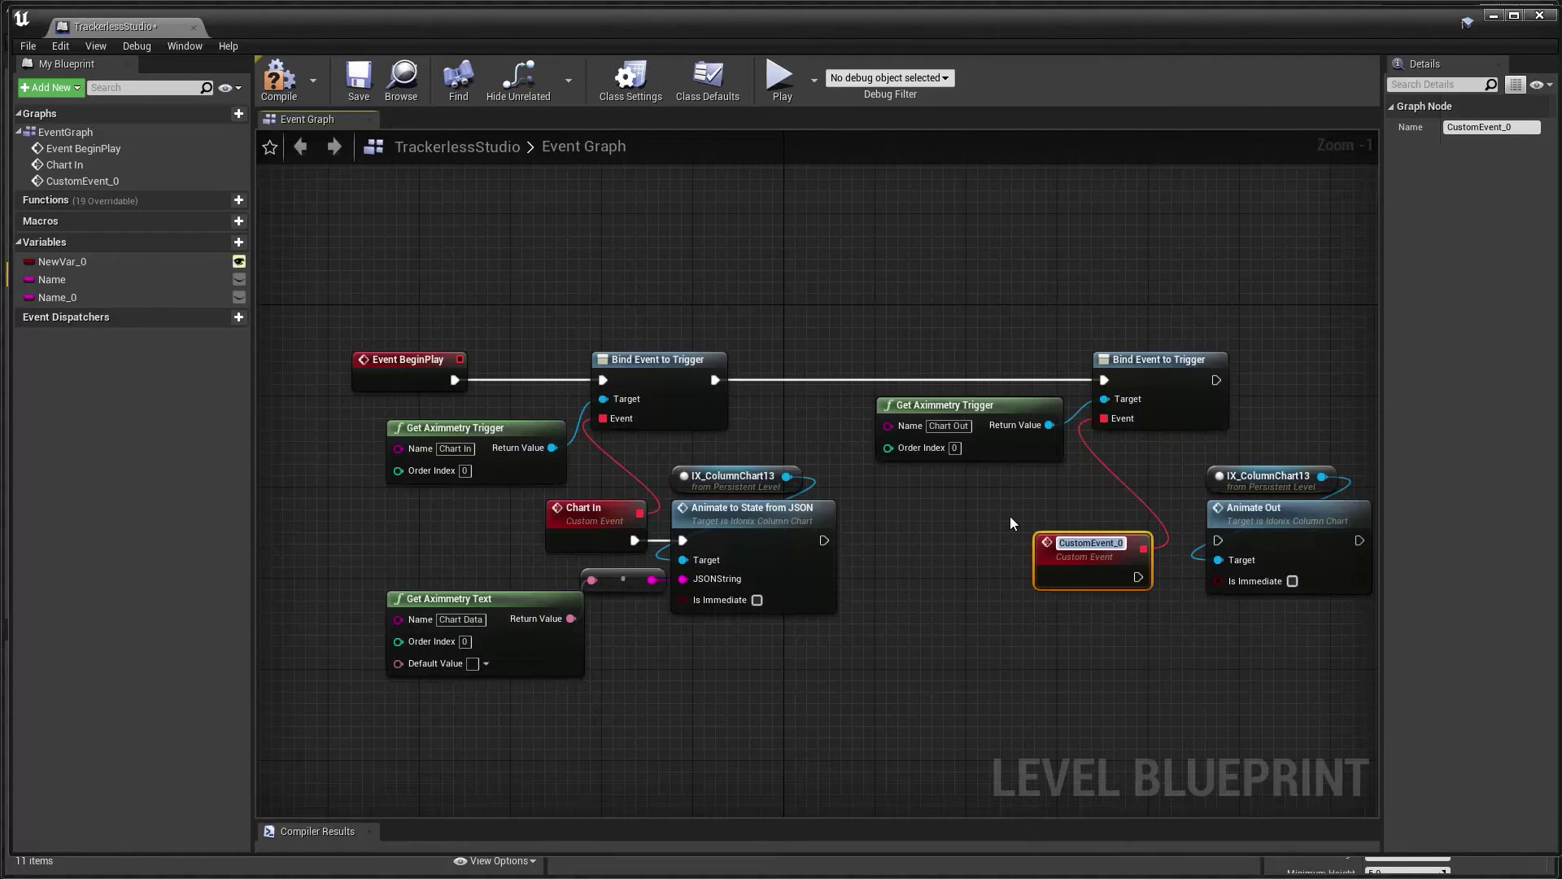
pyautogui.write('Chart Out')
pyautogui.press('Return')
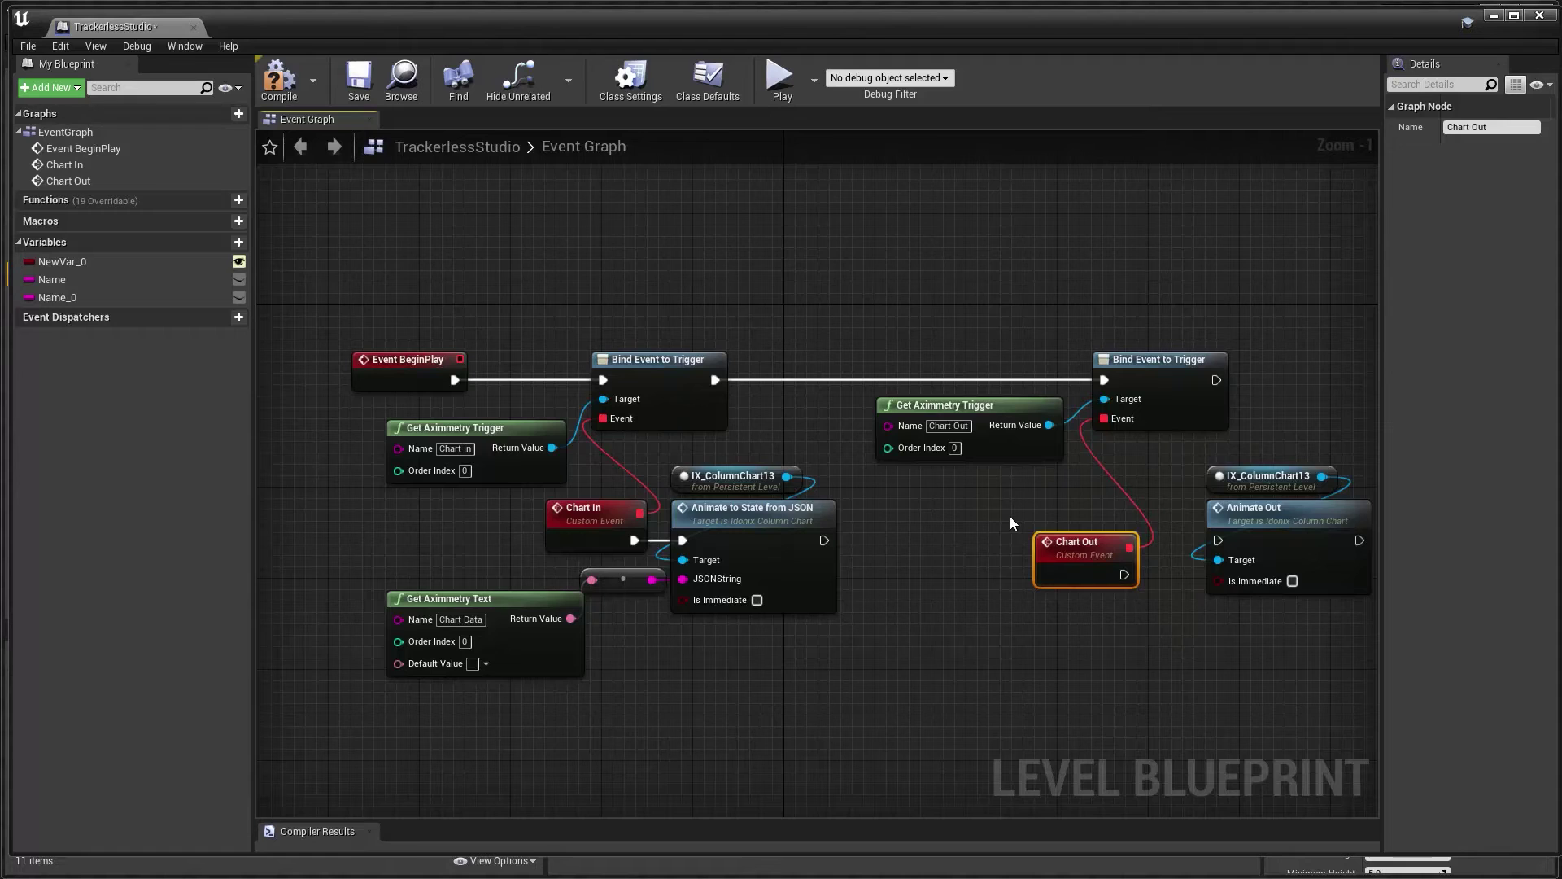
pyautogui.moveTo(1124, 575); pyautogui.dragTo(1229, 546)
pyautogui.moveTo(1070, 559); pyautogui.dragTo(1070, 525)
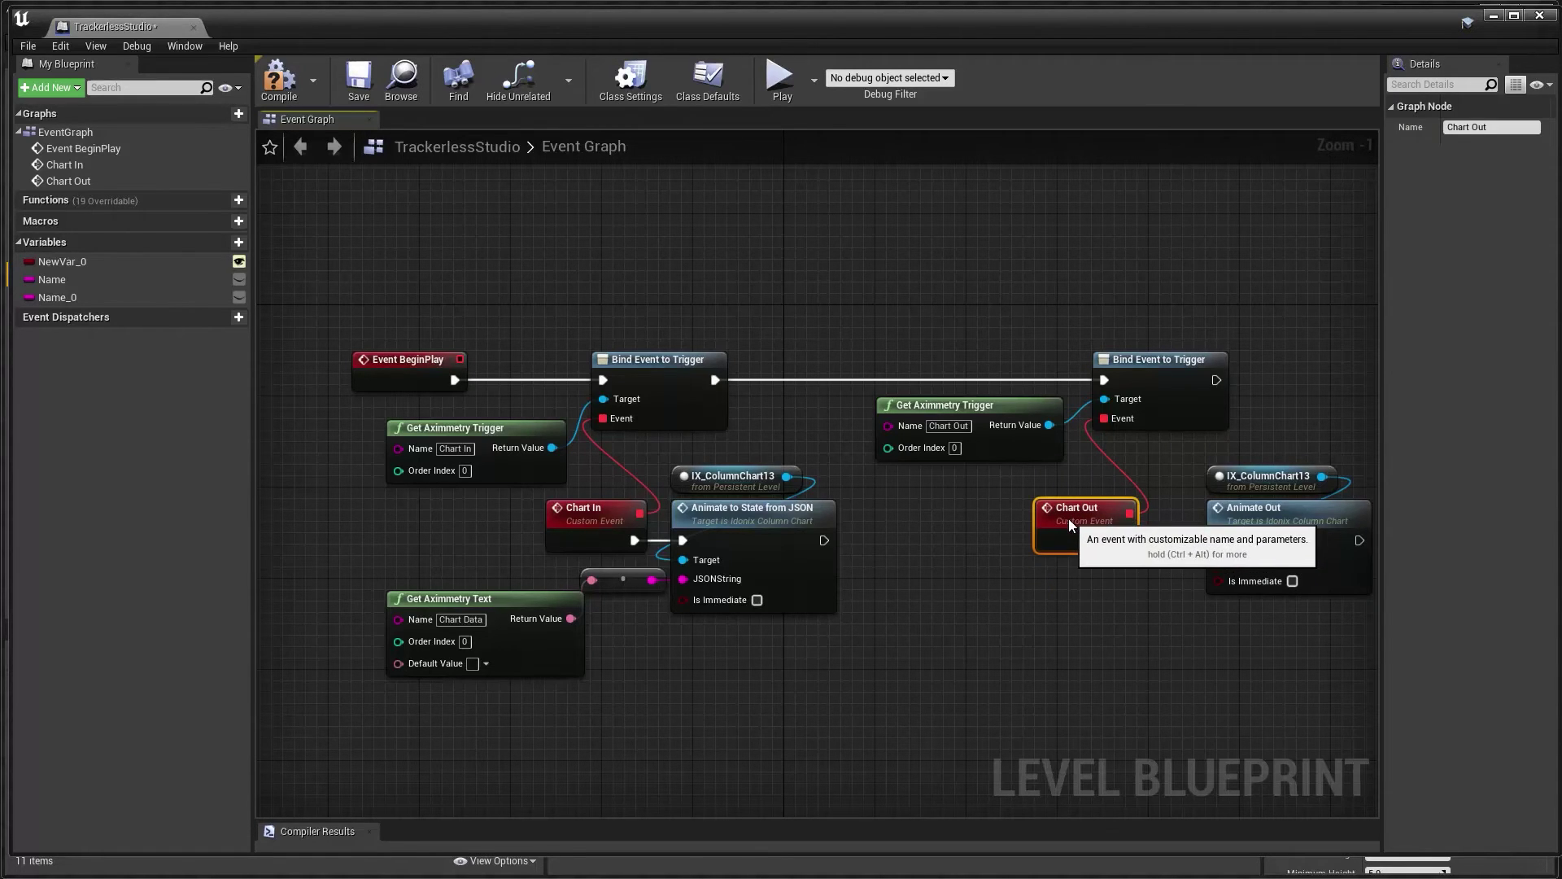
pyautogui.click(323, 296)
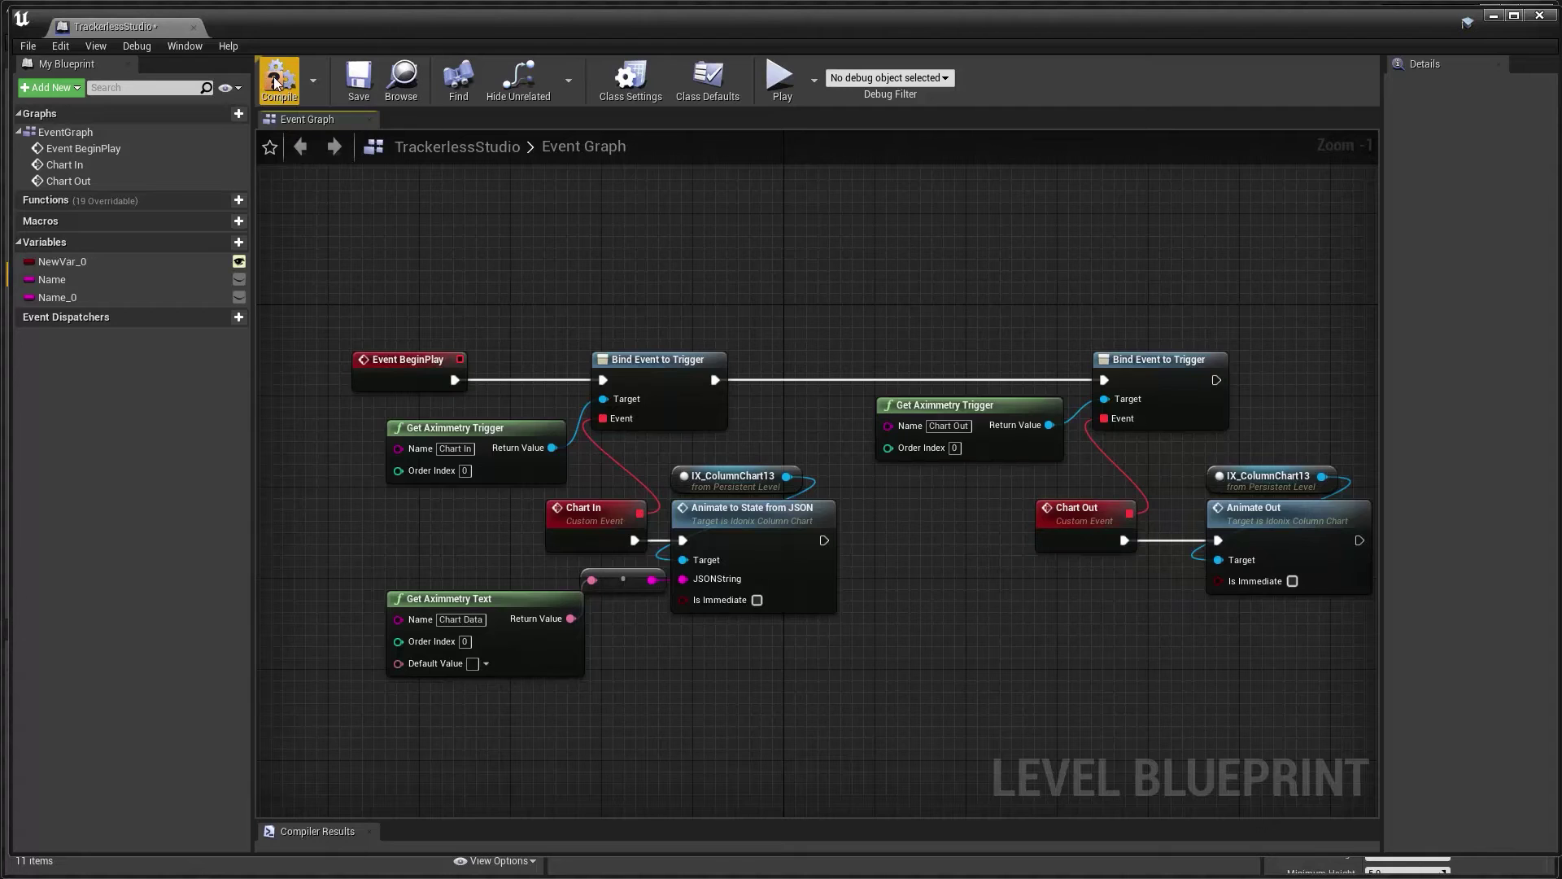
pyautogui.click(359, 79)
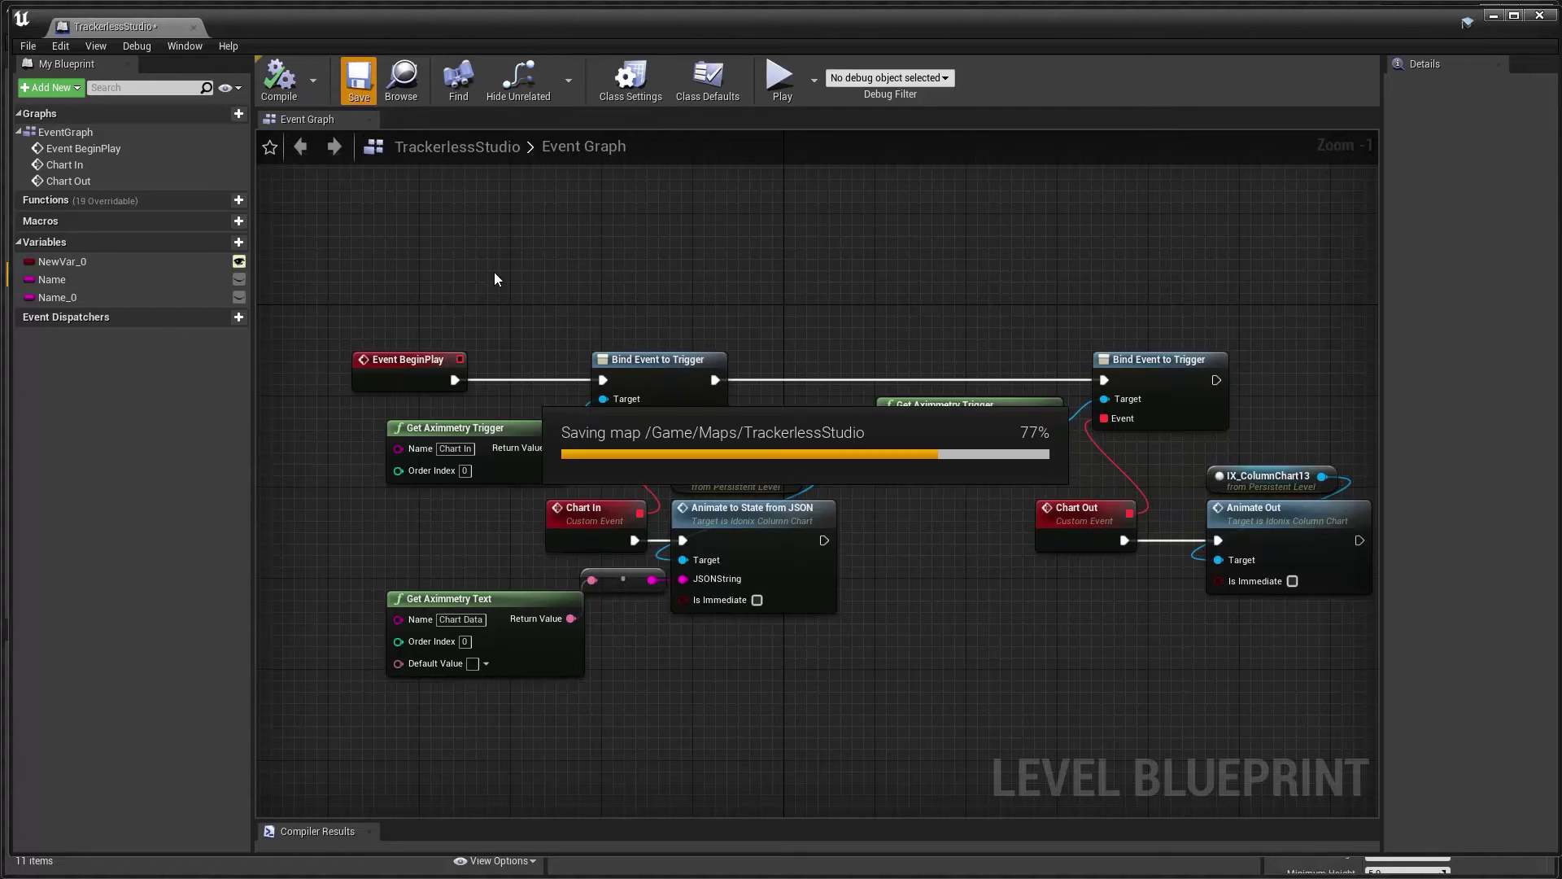
# - Close the blueprint and run Resynchronize Pins on AX_Test_01 to get Chart Data, Chart In, Chart Out pins
pyautogui.click(1548, 19)
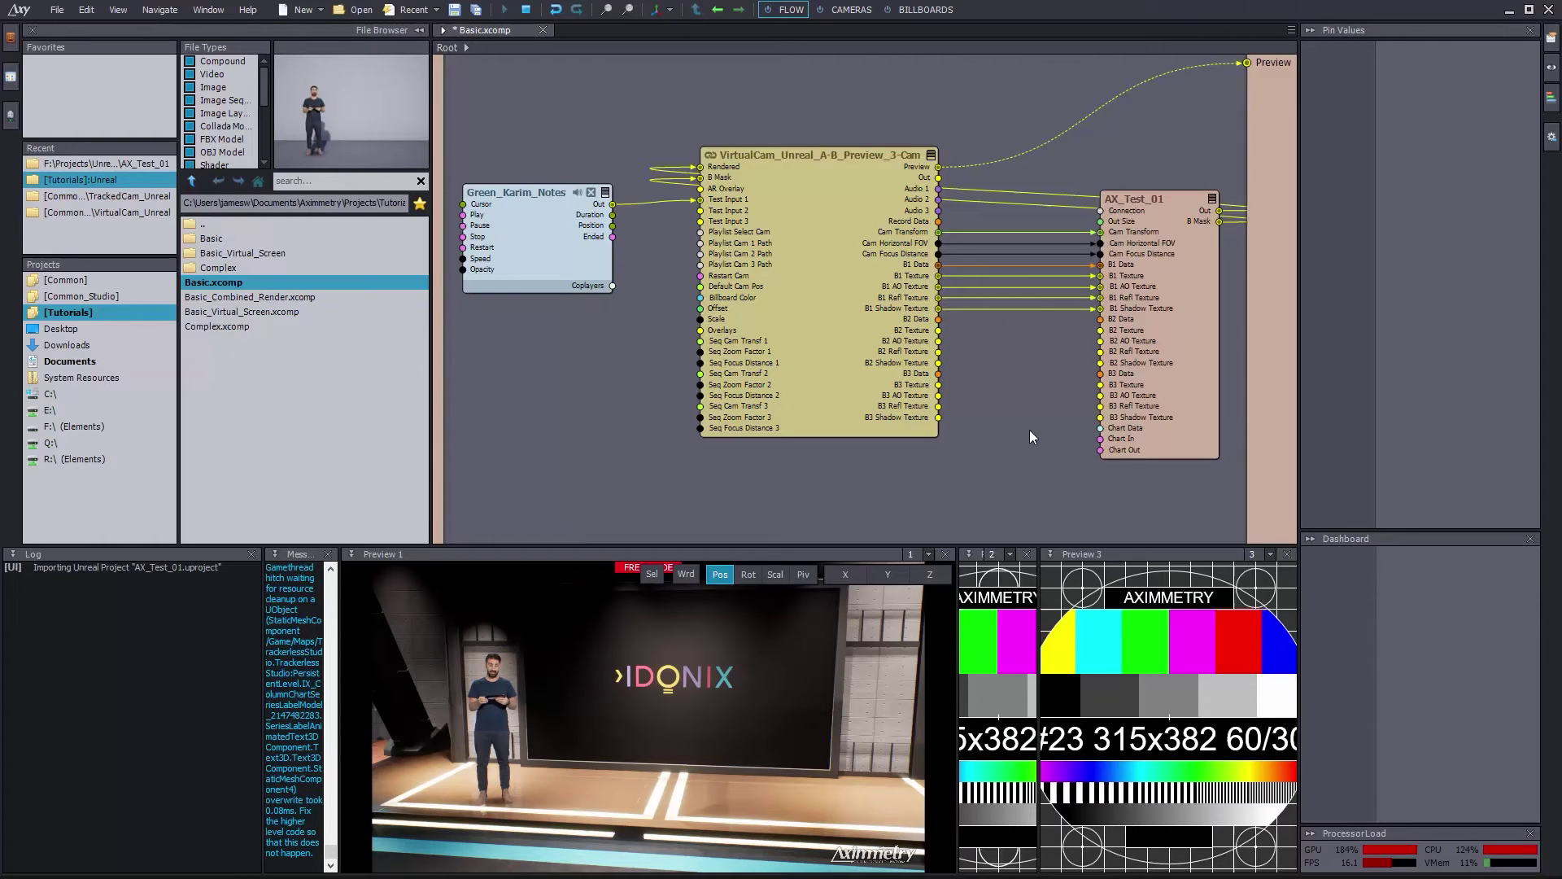
pyautogui.click(1171, 205)
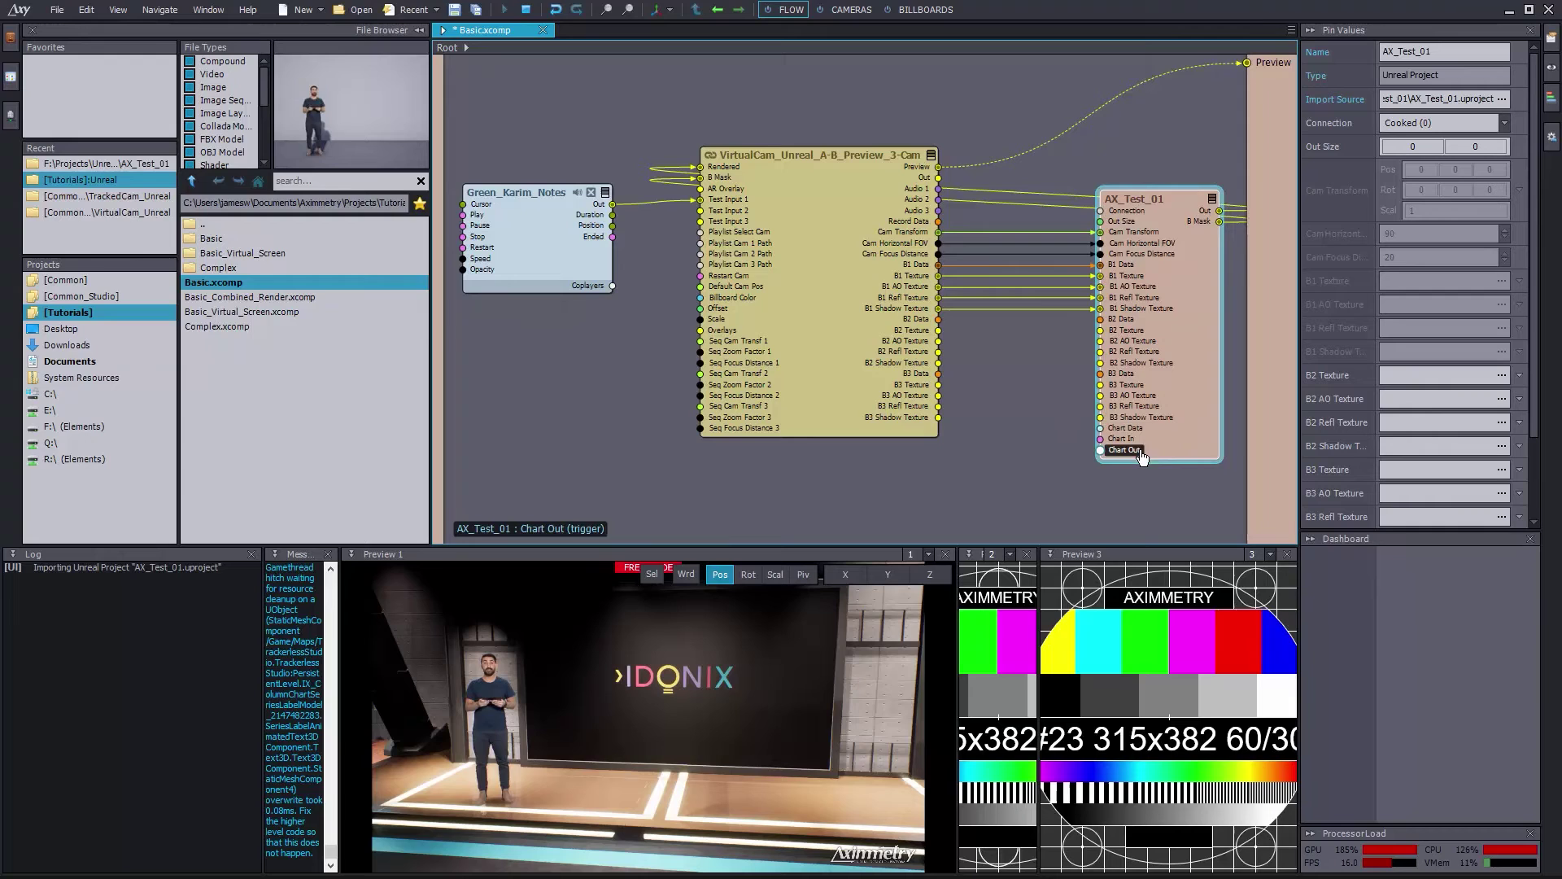
pyautogui.rightClick(1202, 438)
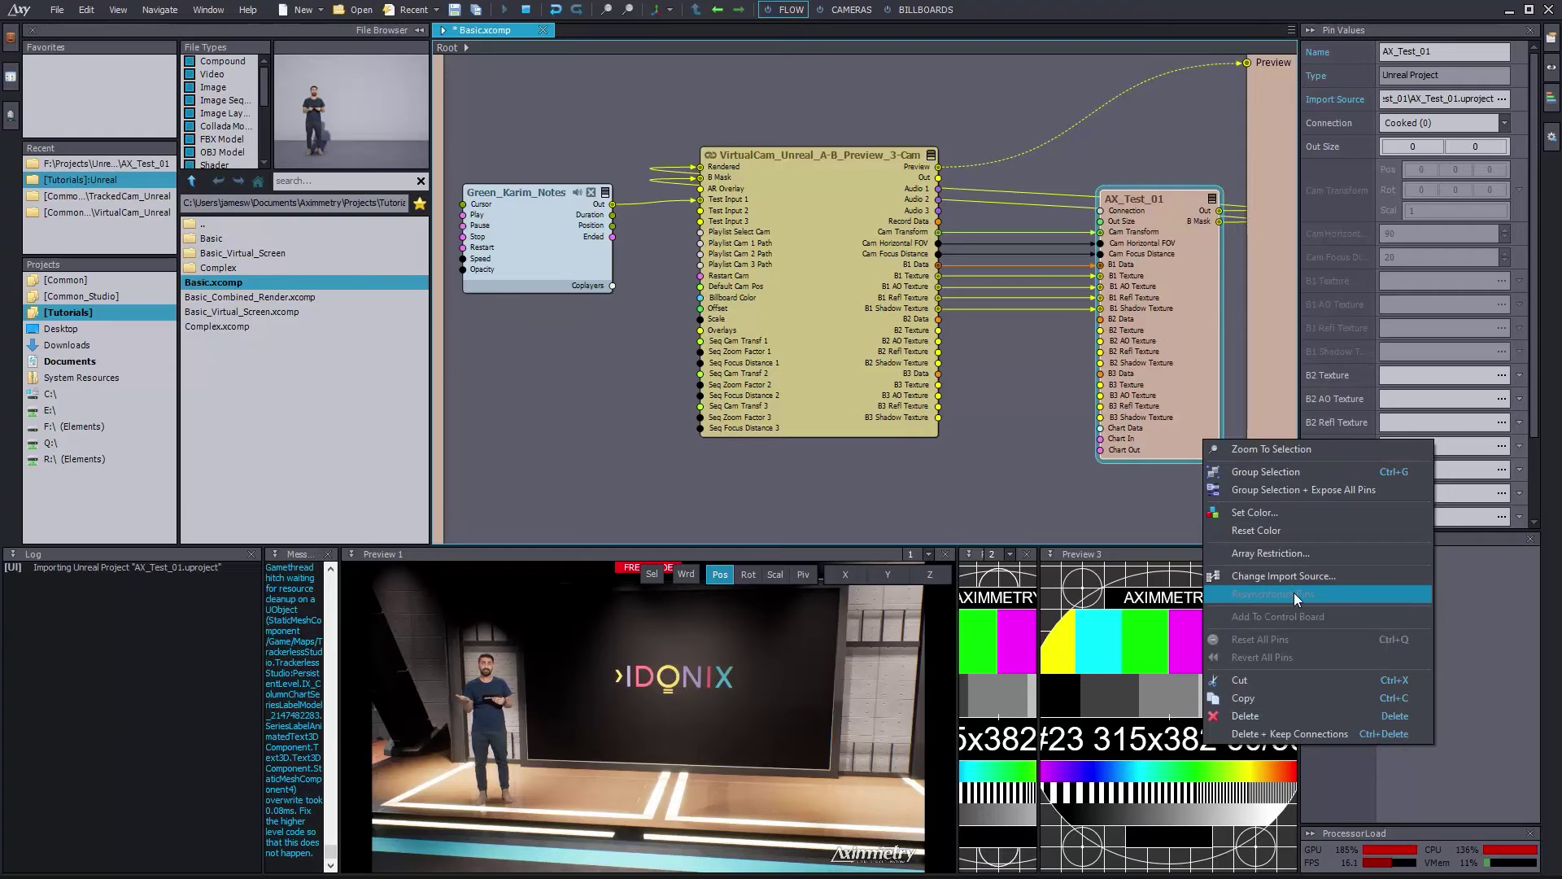
pyautogui.click(1017, 478)
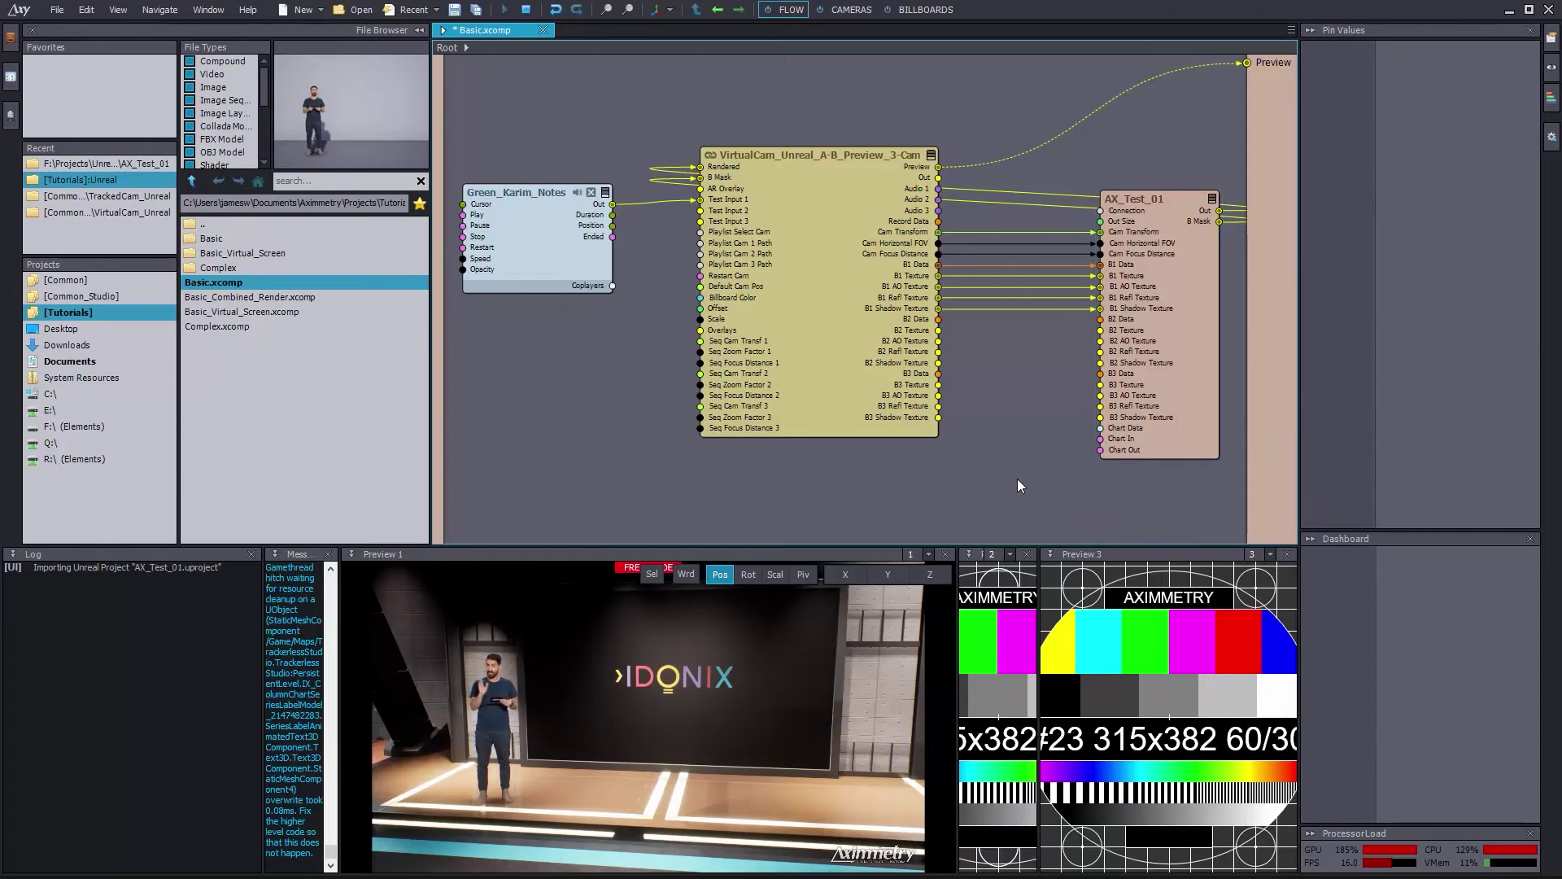
# - Expose AX_Test_01's Chart Data, Chart In and Chart Out pins, then select the Dashboard Chart Data field
pyautogui.rightClick(1131, 429)
pyautogui.click(1159, 437)
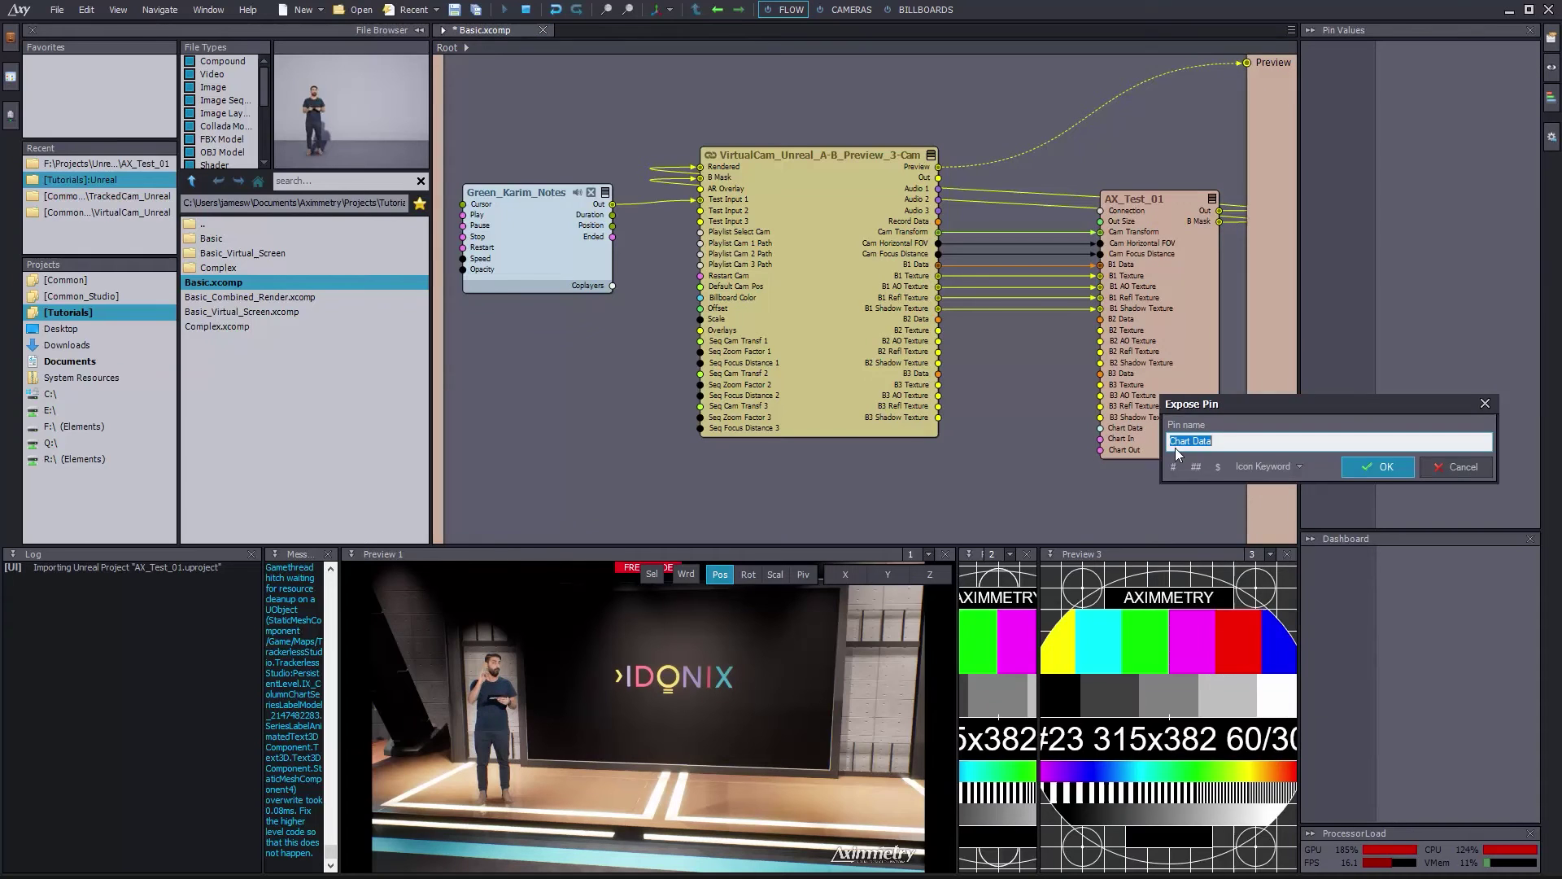
pyautogui.click(1377, 466)
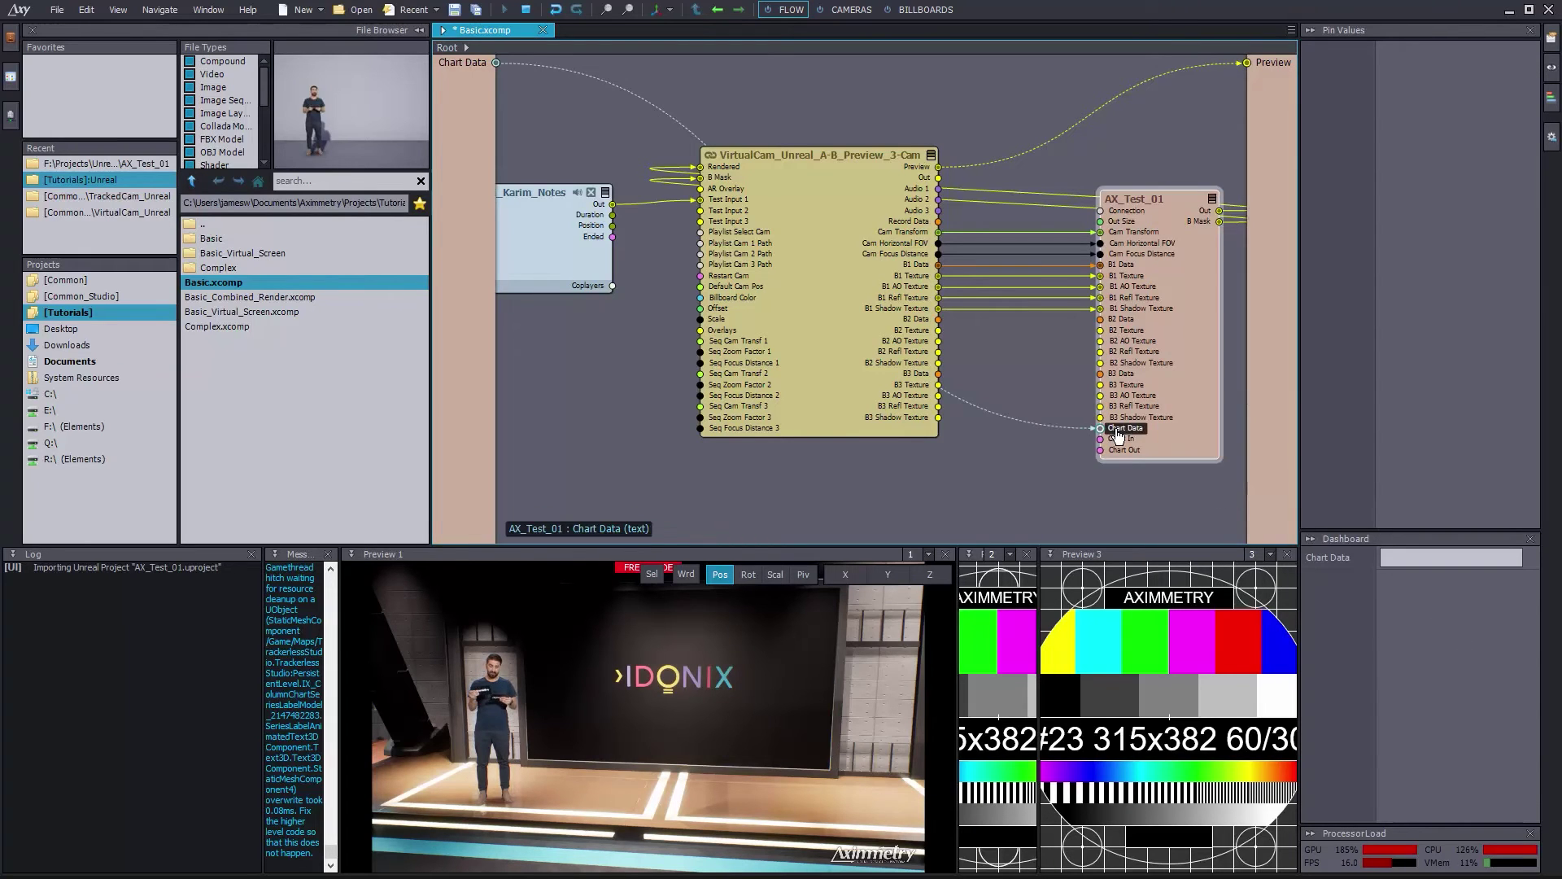
pyautogui.rightClick(1121, 439)
pyautogui.click(1147, 453)
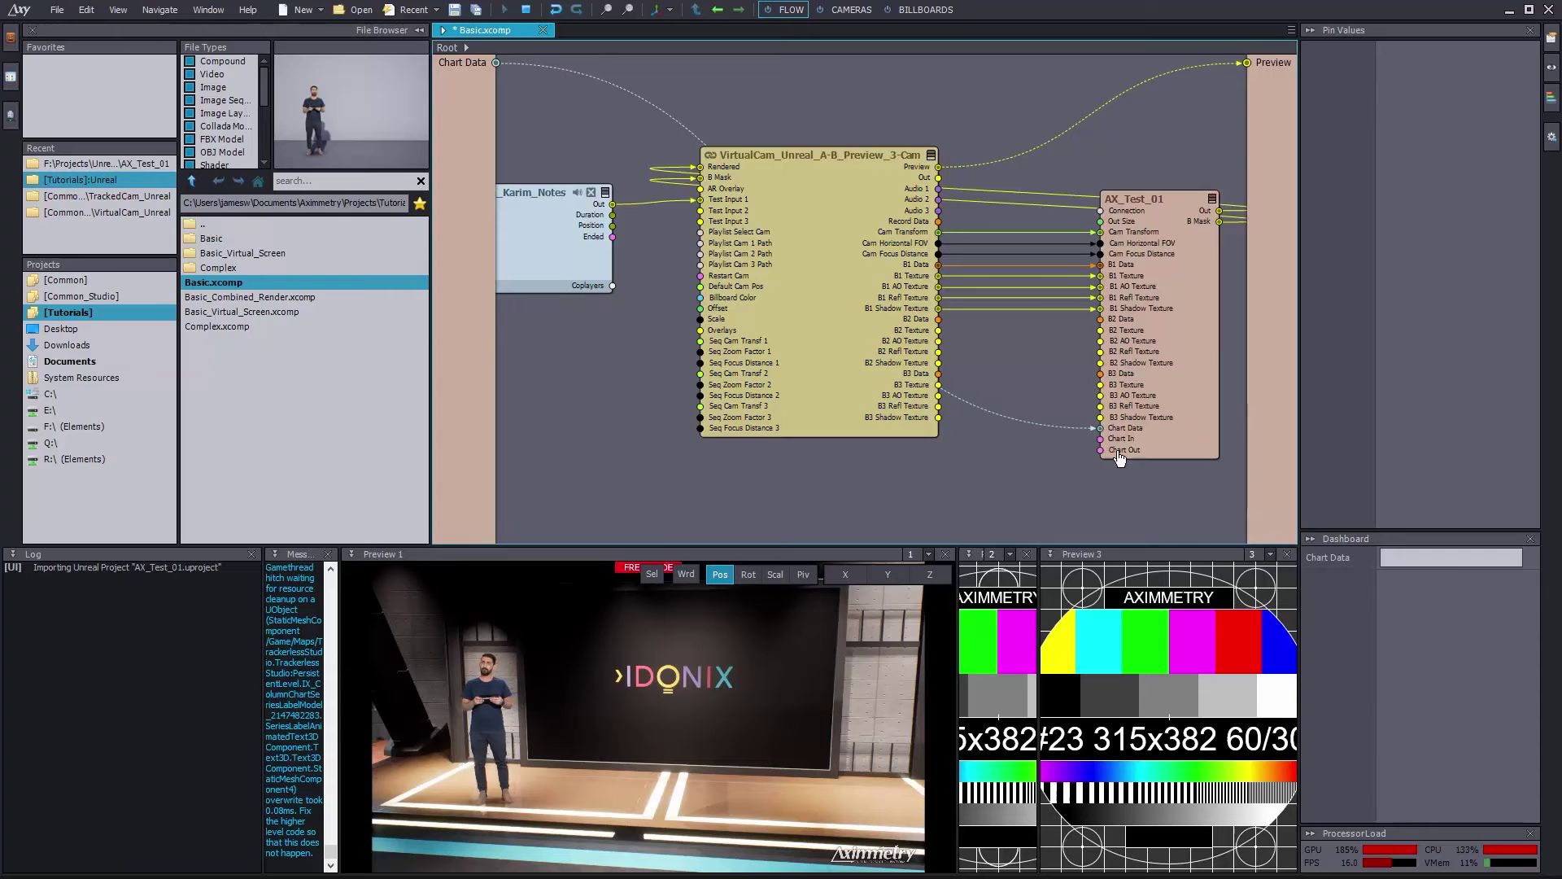
pyautogui.rightClick(1123, 453)
pyautogui.click(1155, 462)
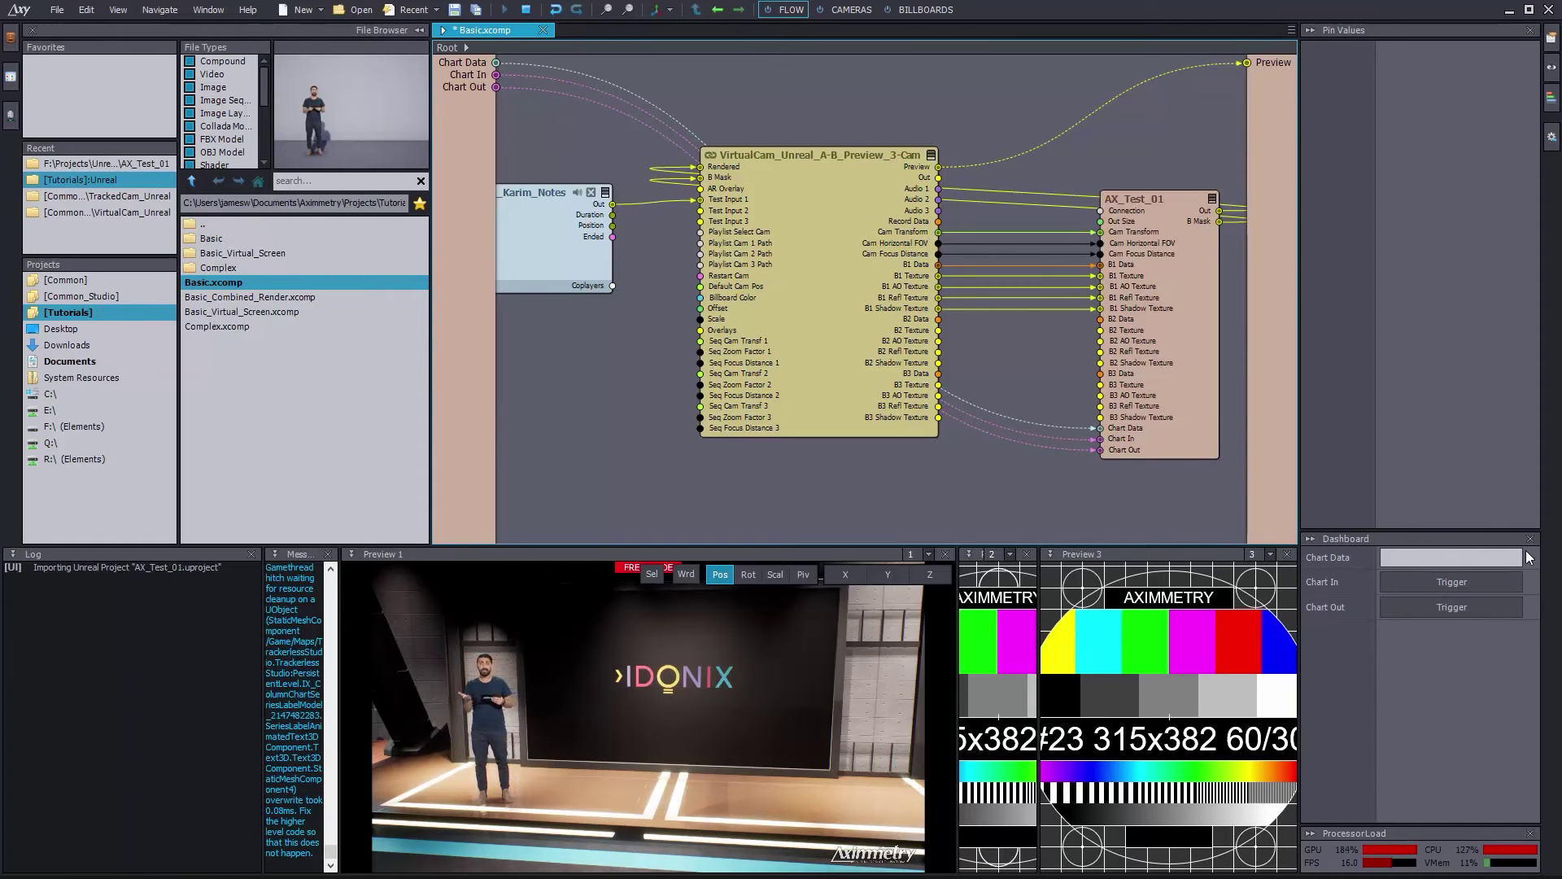
pyautogui.click(1390, 557)
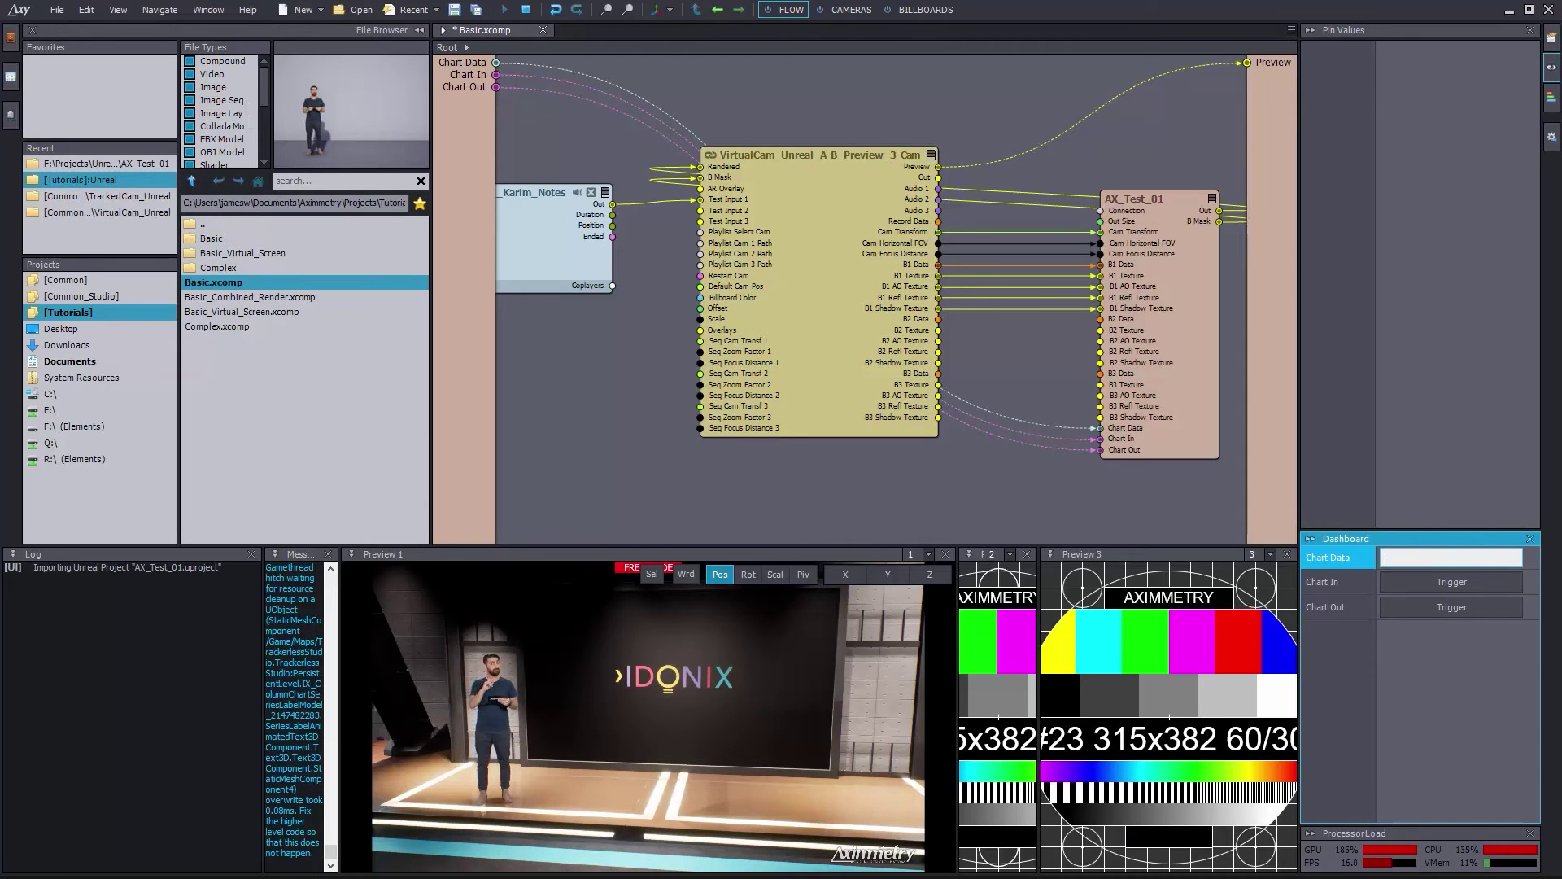
# - Select the whole chart JSON in VS Code and run JSON Tools: Minify JSON
pyautogui.hotkey('alt', 'Tab')
pyautogui.moveTo(579, 140); pyautogui.dragTo(876, 121)
pyautogui.click(883, 376)
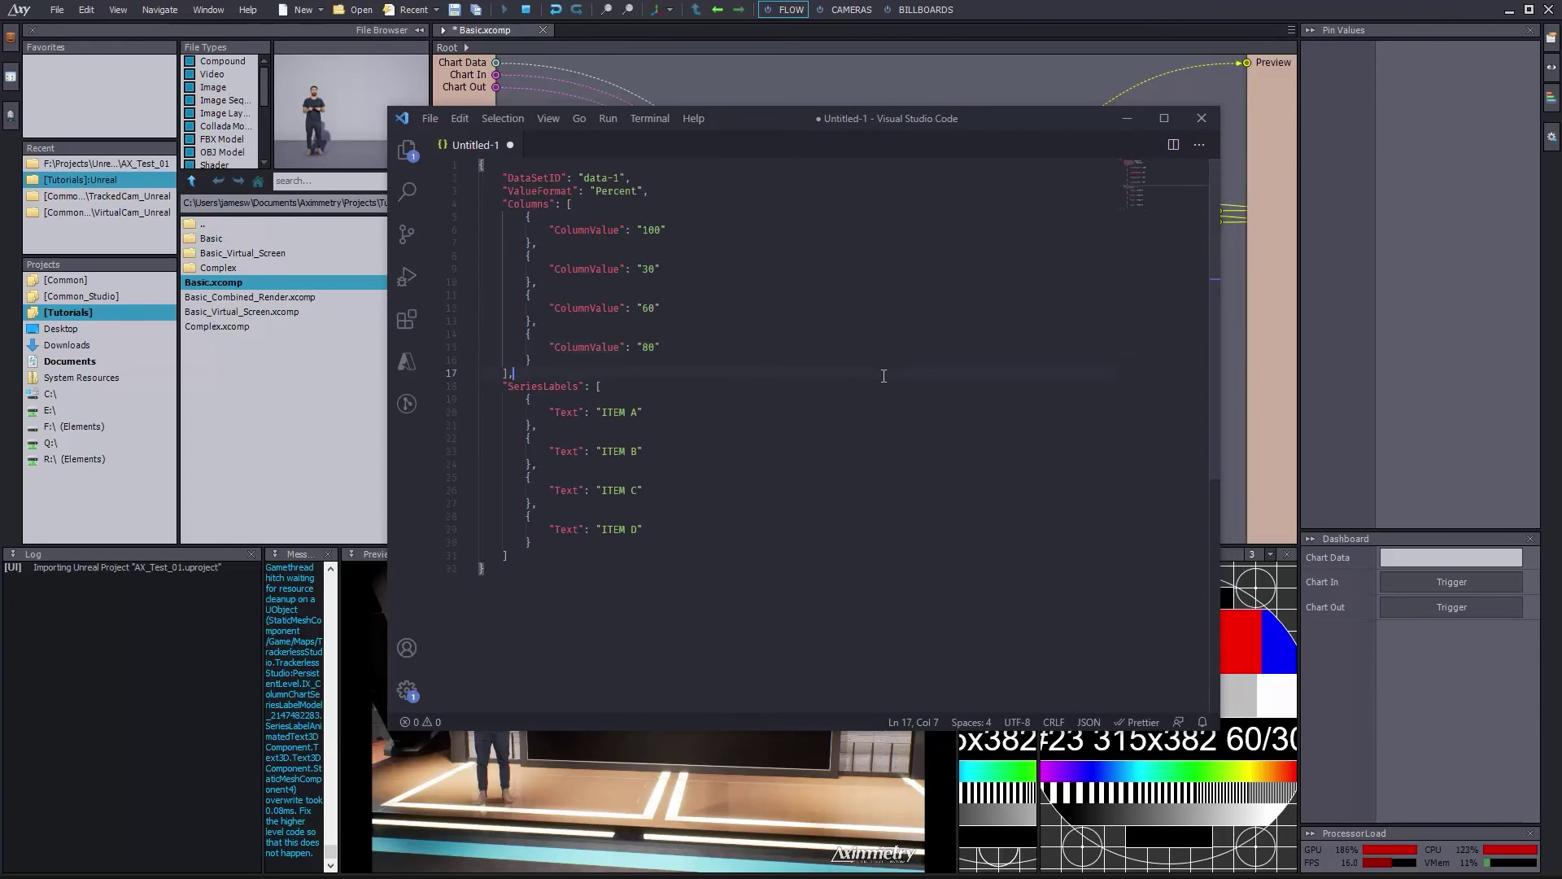
pyautogui.hotkey('ctrl', 'a')
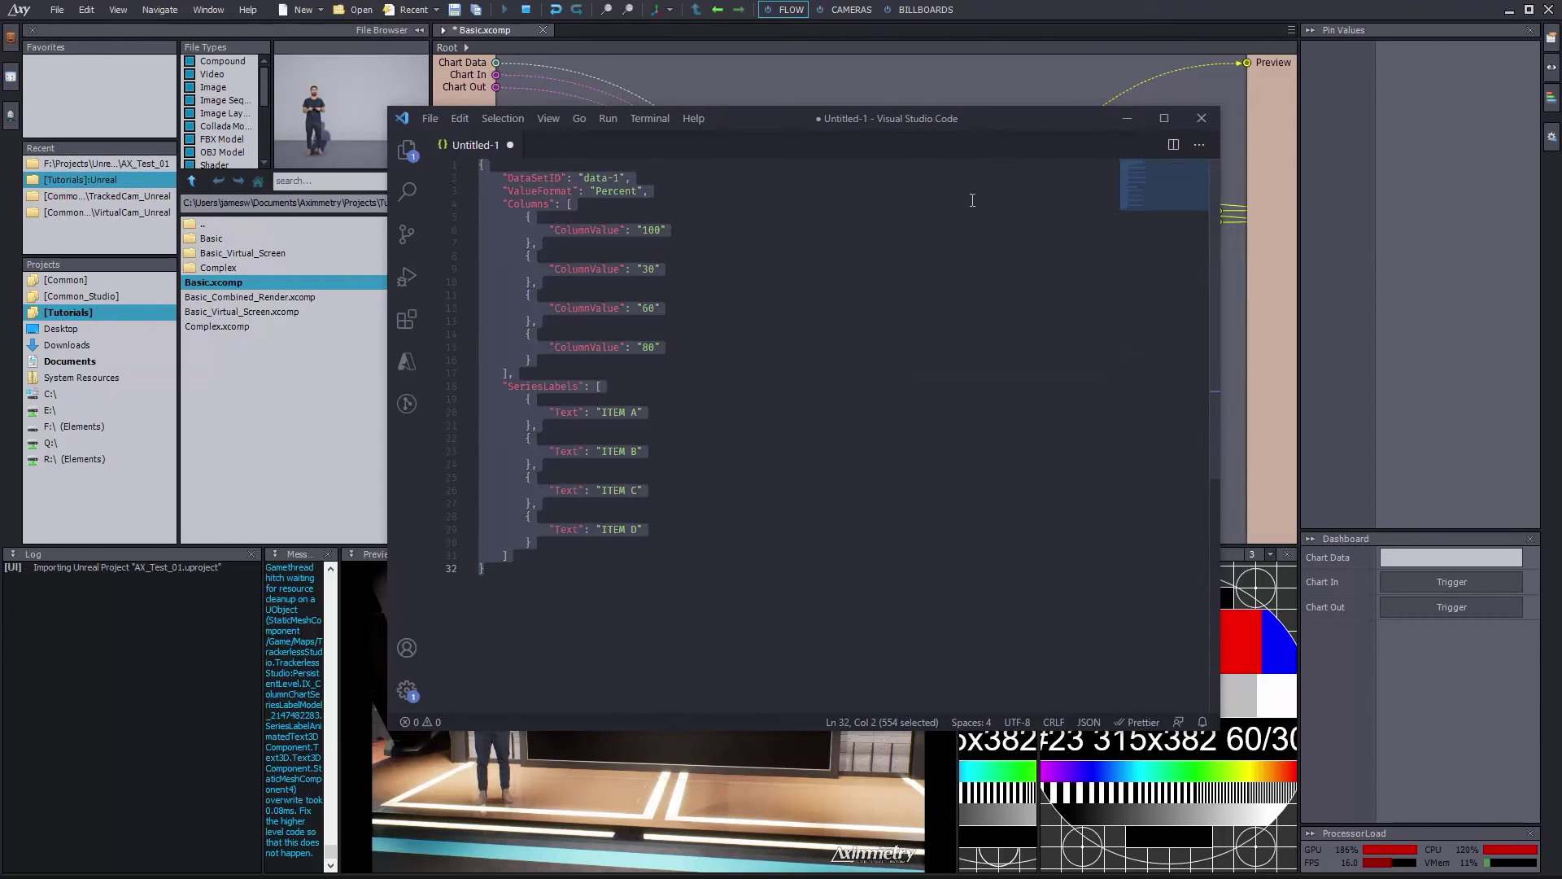
pyautogui.click(548, 119)
pyautogui.click(561, 149)
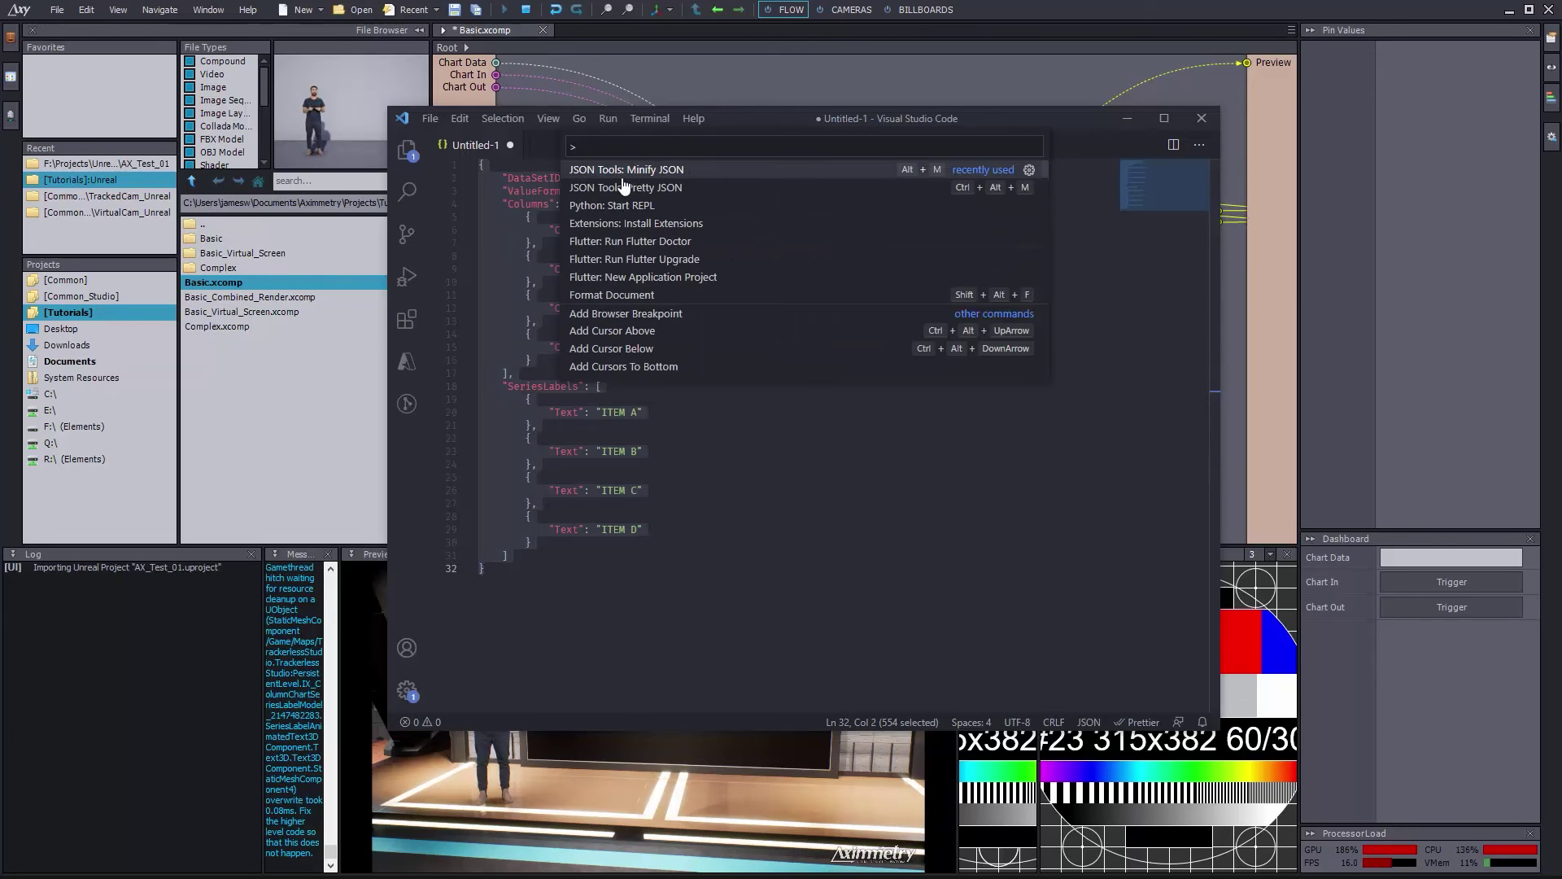
pyautogui.click(655, 171)
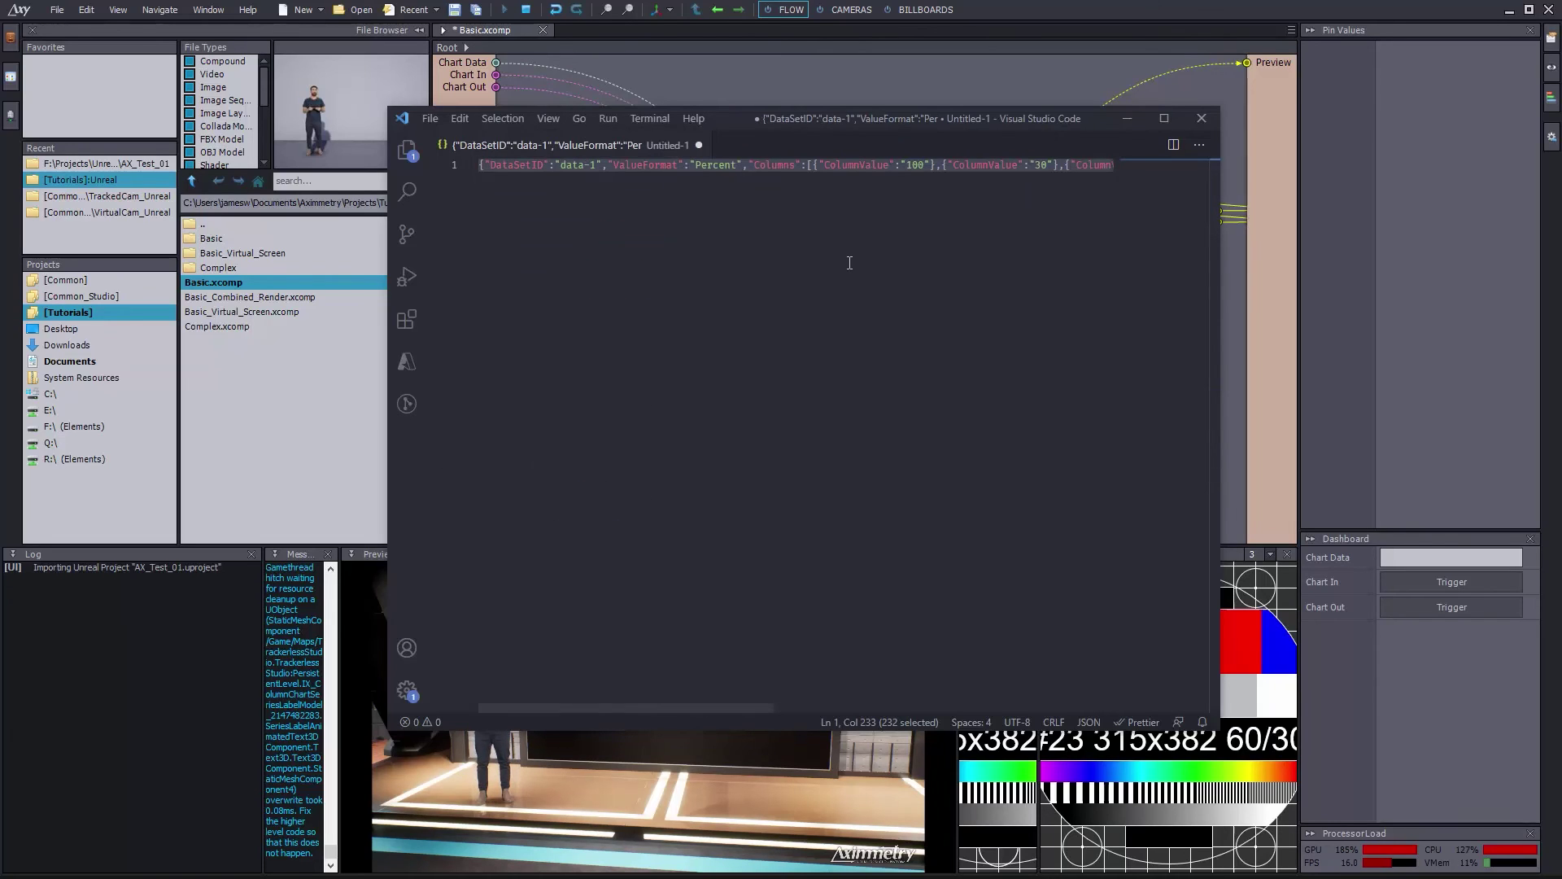
# - Paste the minified JSON into the Dashboard's Chart Data, then fire Chart In and Chart Out triggers
pyautogui.click(1127, 119)
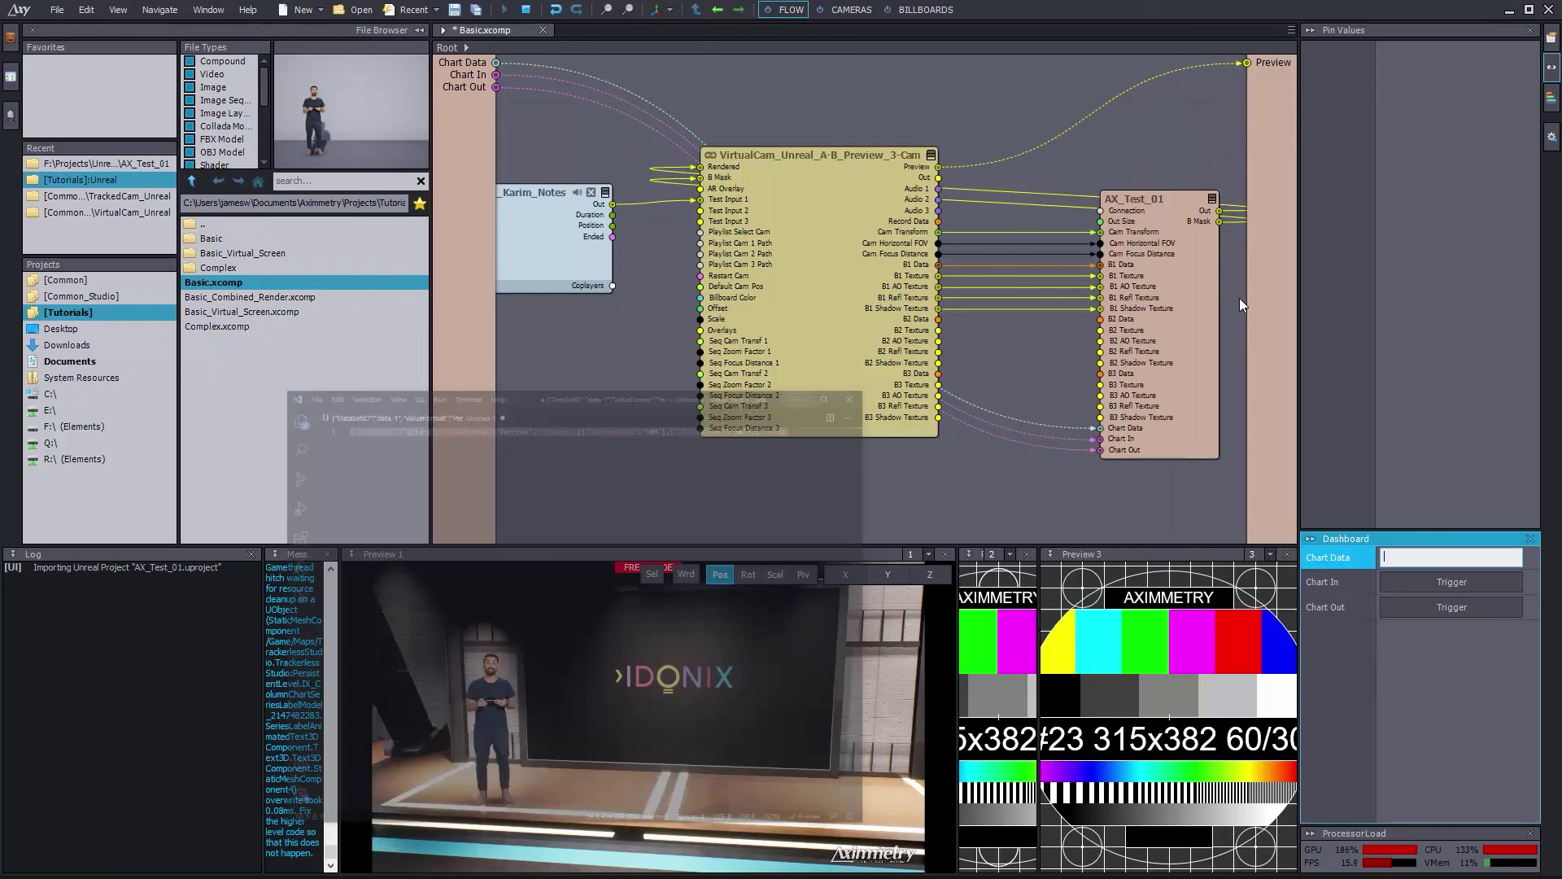
pyautogui.click(1421, 558)
pyautogui.hotkey('ctrl', 'v')
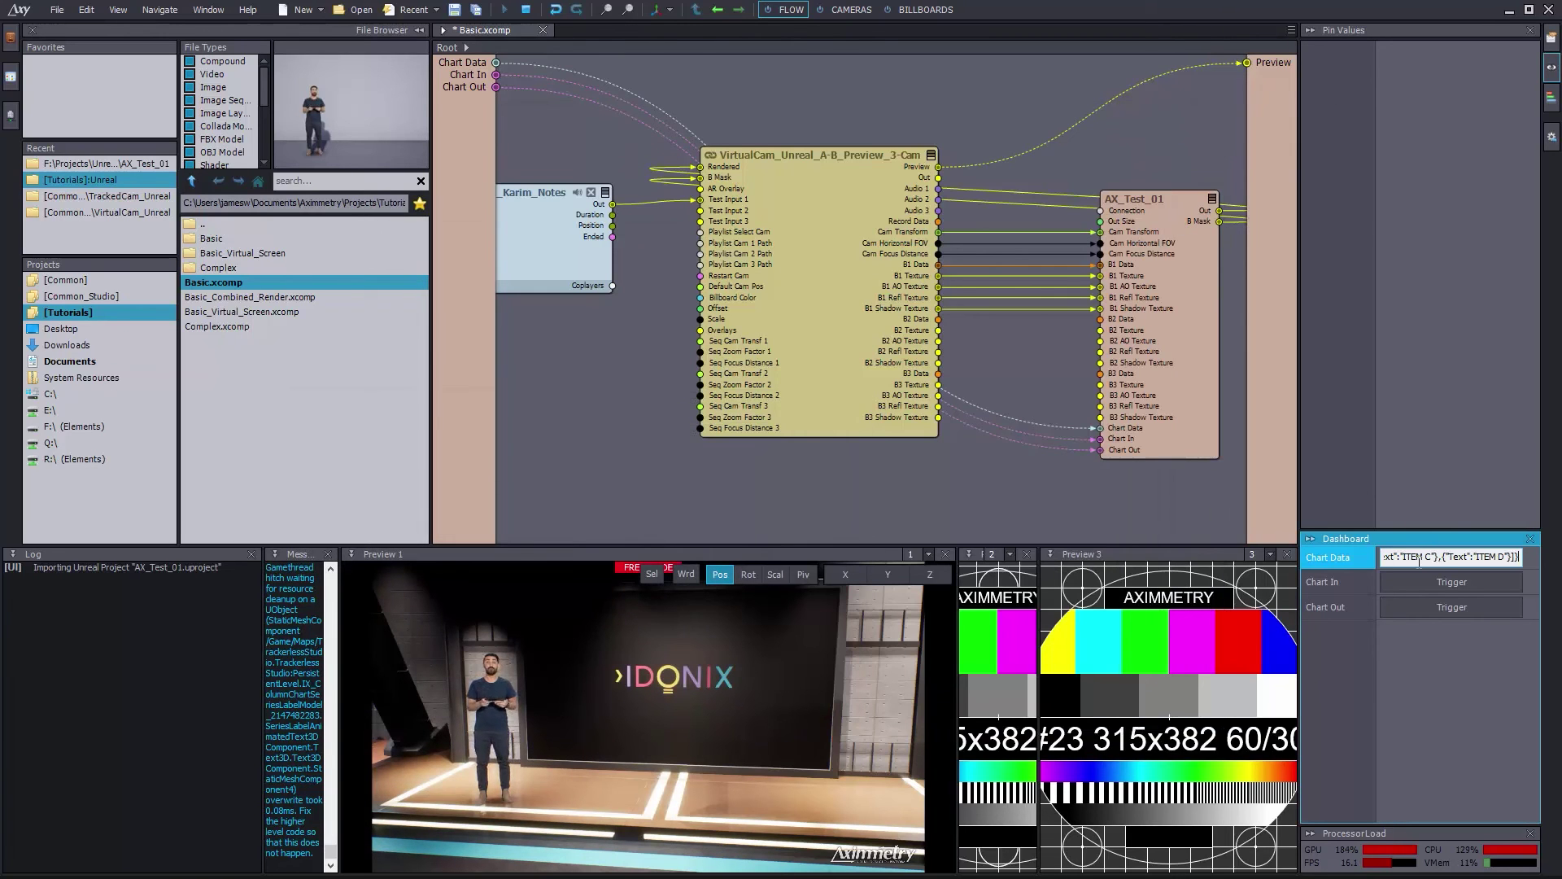
pyautogui.press('Return')
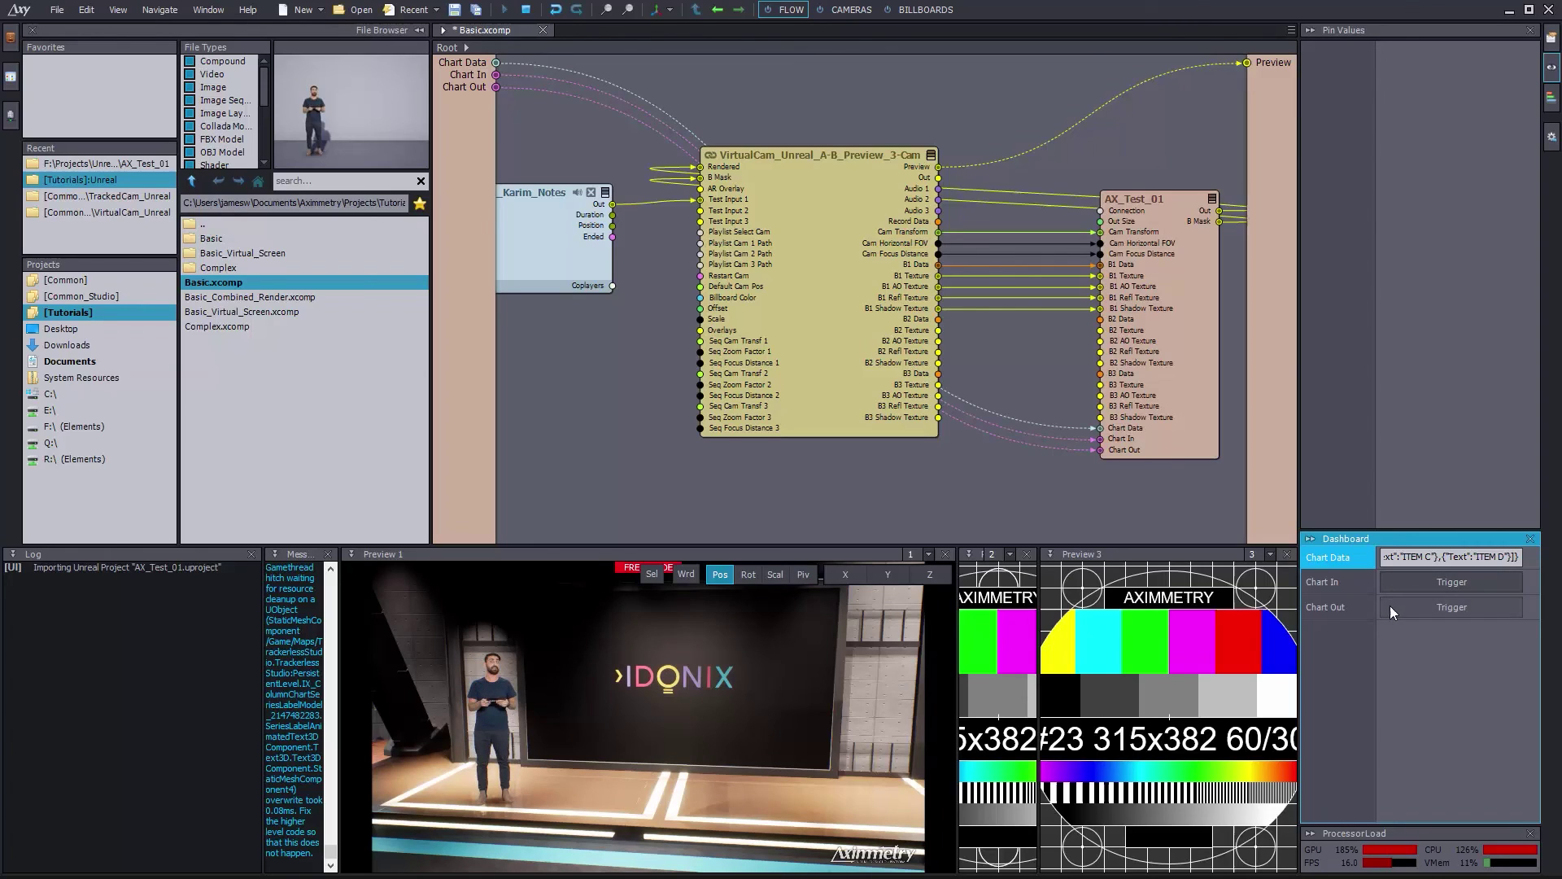
pyautogui.click(1389, 576)
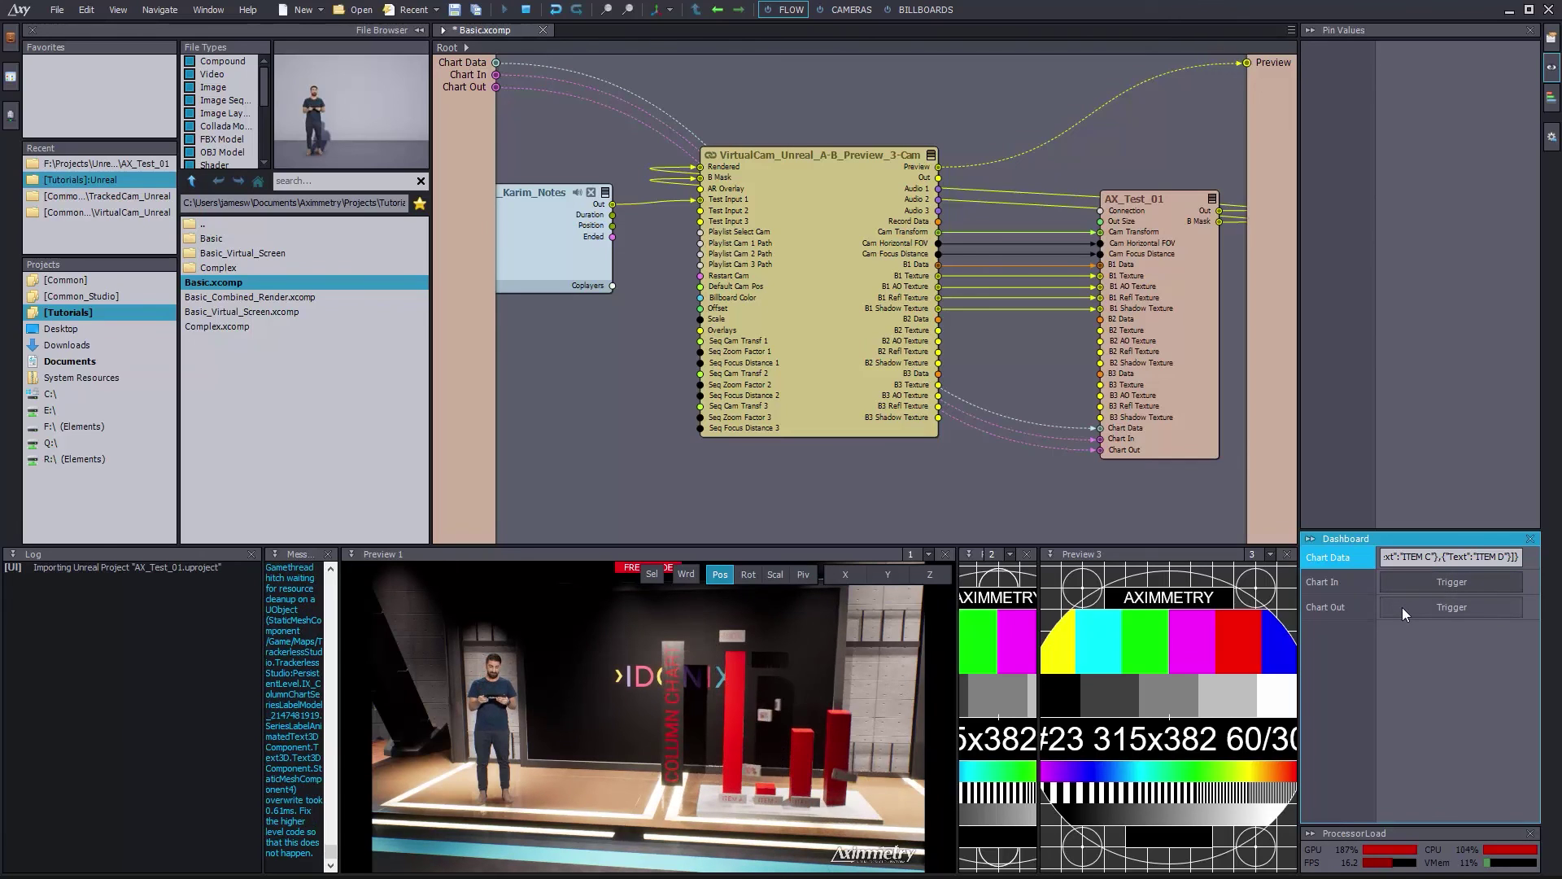
pyautogui.click(1403, 608)
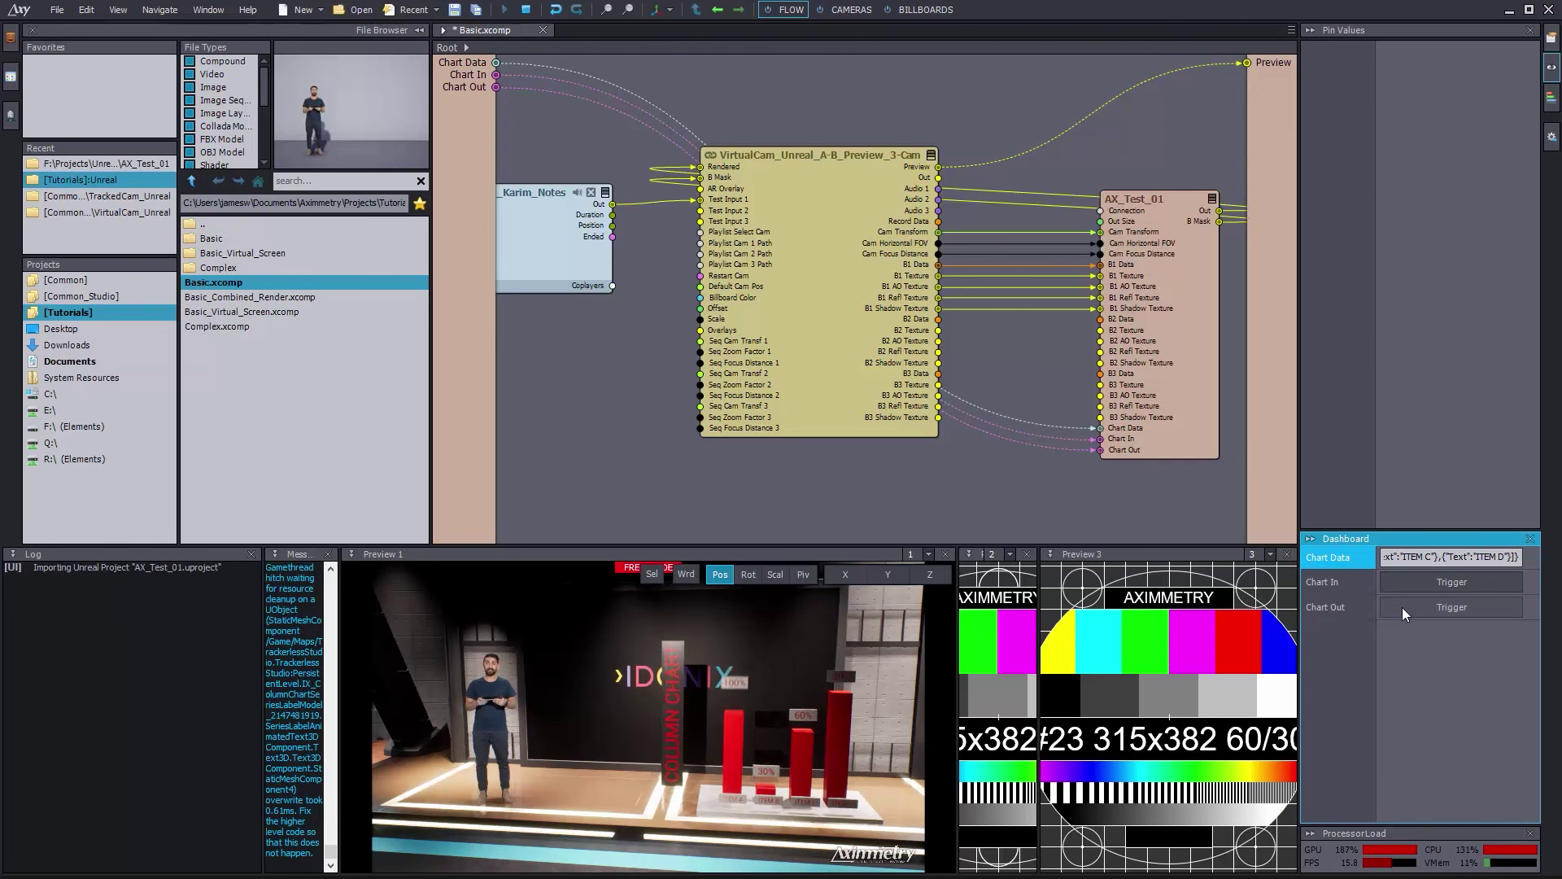